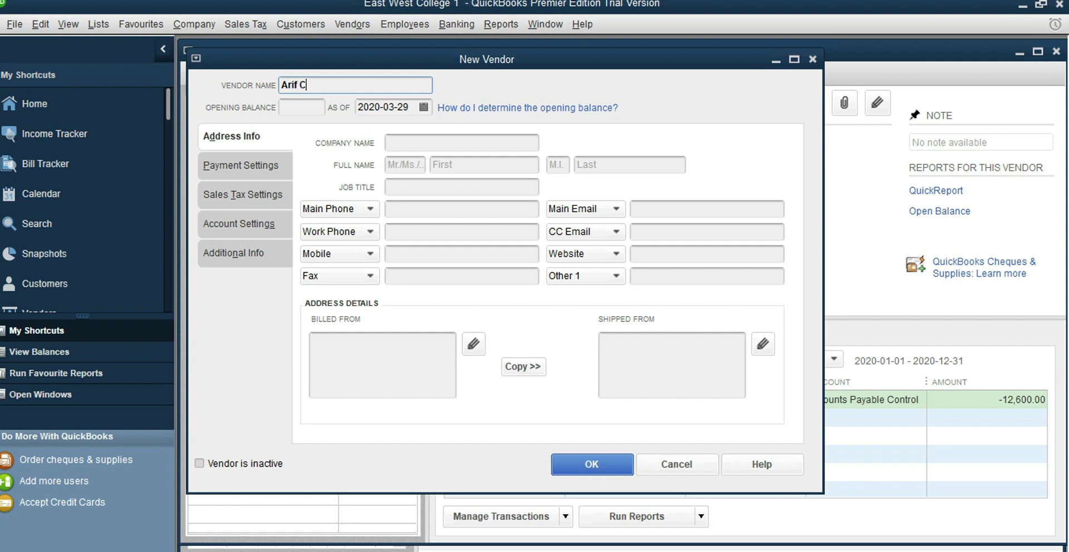
Finish entering the person's full name as the vendor name and save the new vendor.
{"action": "type", "text": "y"}
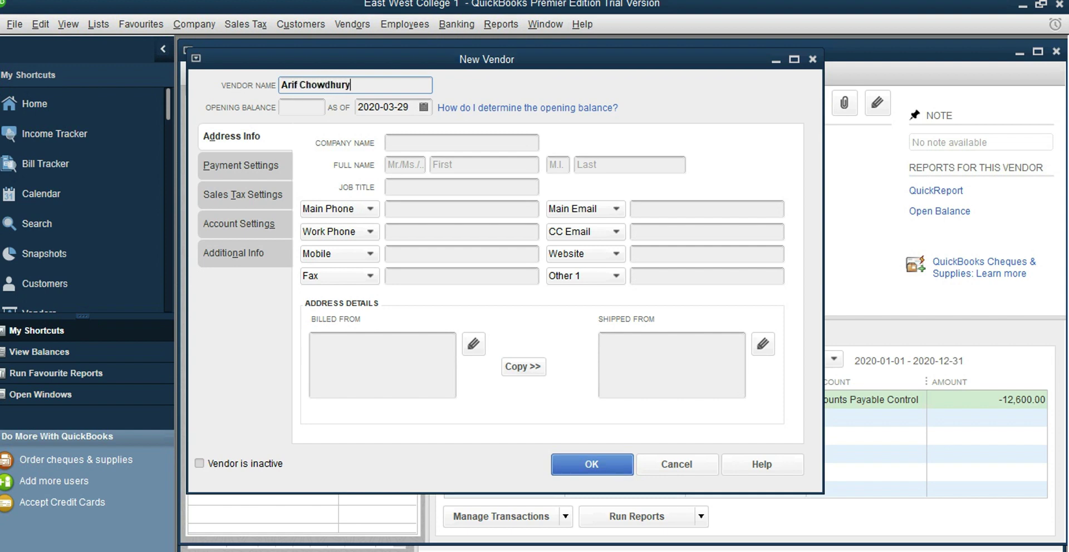
{"action": "key", "text": "Return"}
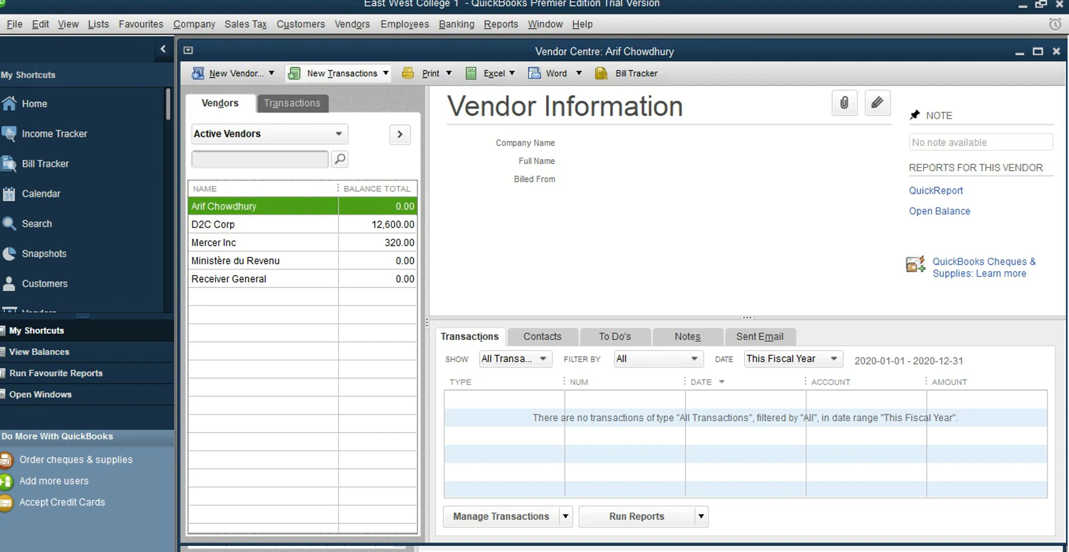
Start a new bill for the newly added vendor and date it 2020-12-01.
{"action": "left_click", "coordinate": [340, 73]}
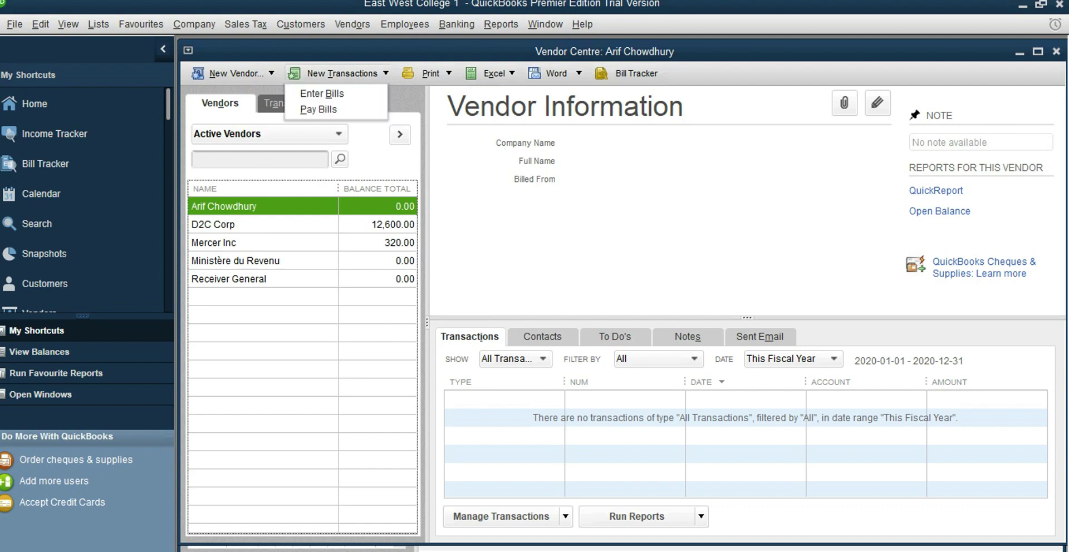
{"action": "left_click", "coordinate": [322, 93]}
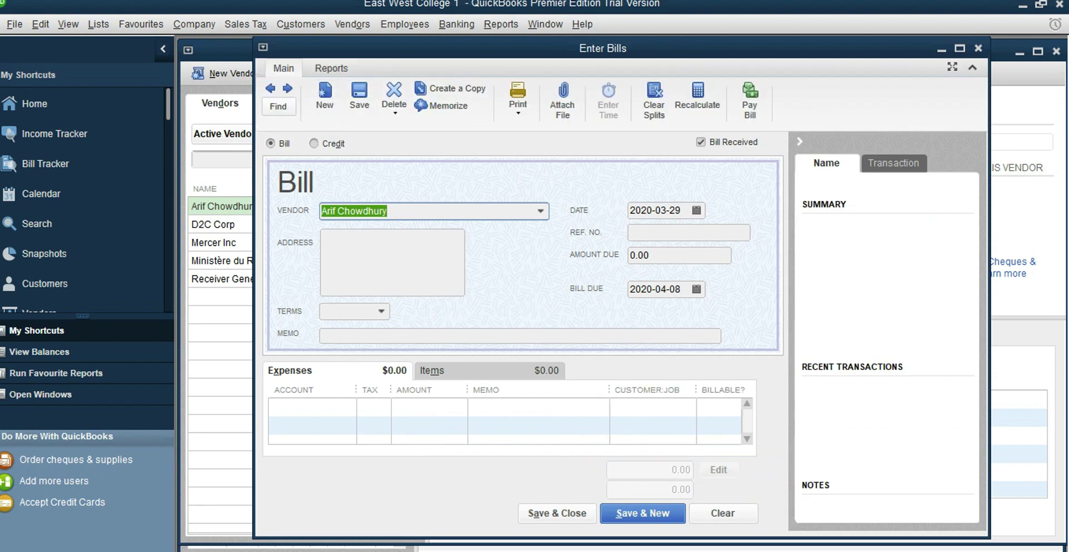
{"action": "left_click", "coordinate": [696, 210]}
{"action": "left_click", "coordinate": [758, 236]}
{"action": "left_click", "coordinate": [757, 236]}
{"action": "left_click", "coordinate": [758, 236]}
{"action": "left_click", "coordinate": [757, 235]}
{"action": "left_click", "coordinate": [757, 236]}
{"action": "left_click", "coordinate": [758, 236]}
{"action": "left_click", "coordinate": [758, 236]}
{"action": "left_click", "coordinate": [758, 236]}
{"action": "left_click", "coordinate": [758, 236]}
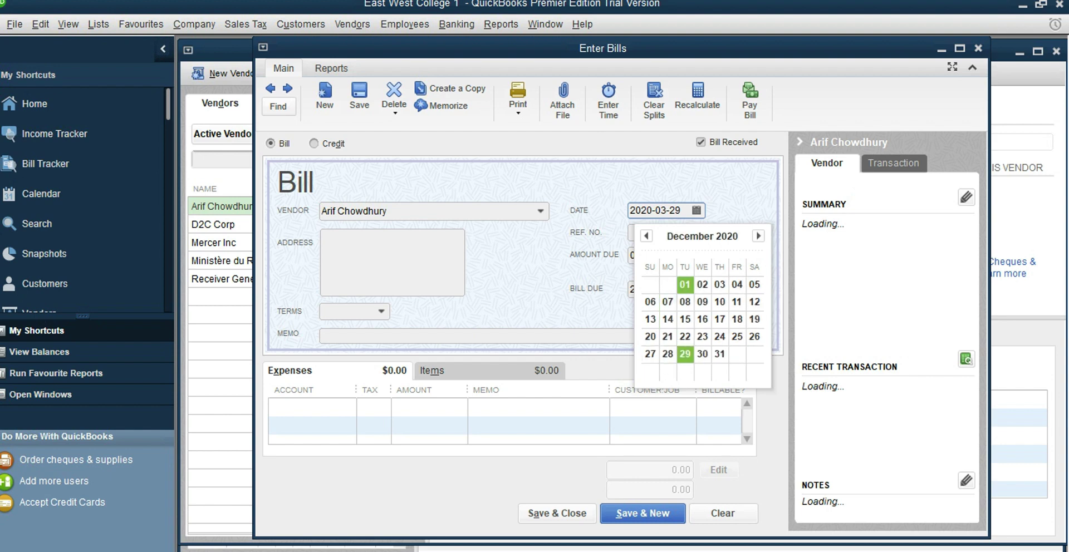
{"action": "left_click", "coordinate": [685, 284]}
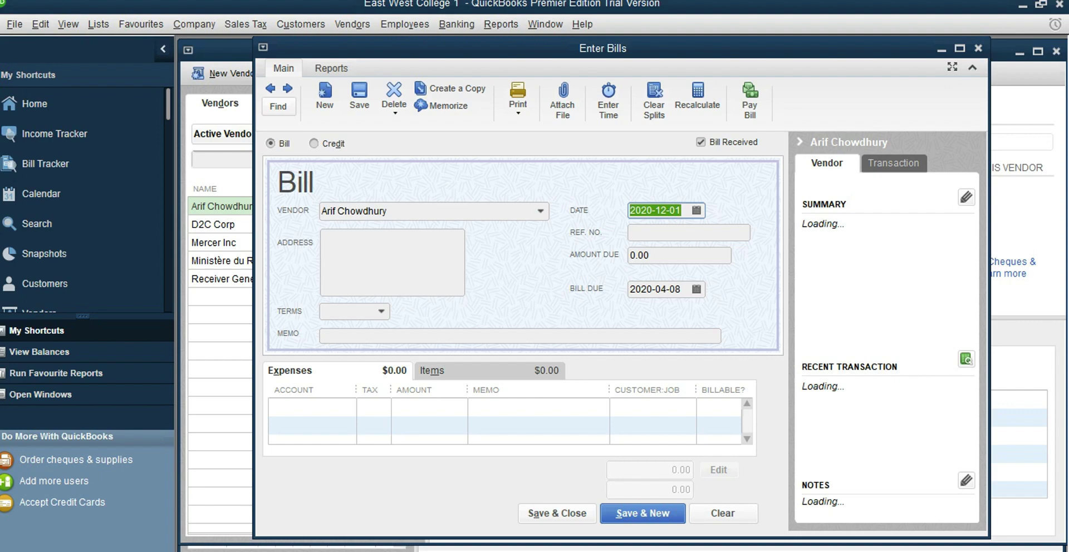
Assign the bill's first expense line to the shareholder loan account that matches the vendor's name.
{"action": "left_click", "coordinate": [309, 407]}
{"action": "left_click", "coordinate": [347, 407]}
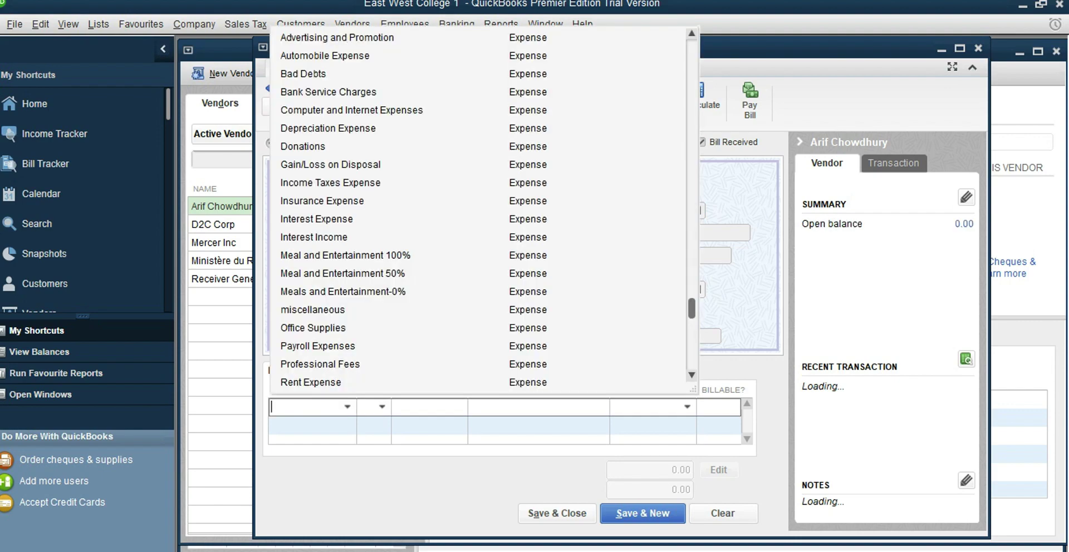
{"action": "scroll", "coordinate": [478, 211], "scroll_direction": "down", "scroll_amount": 1}
{"action": "scroll", "coordinate": [479, 212], "scroll_direction": "up", "scroll_amount": 6}
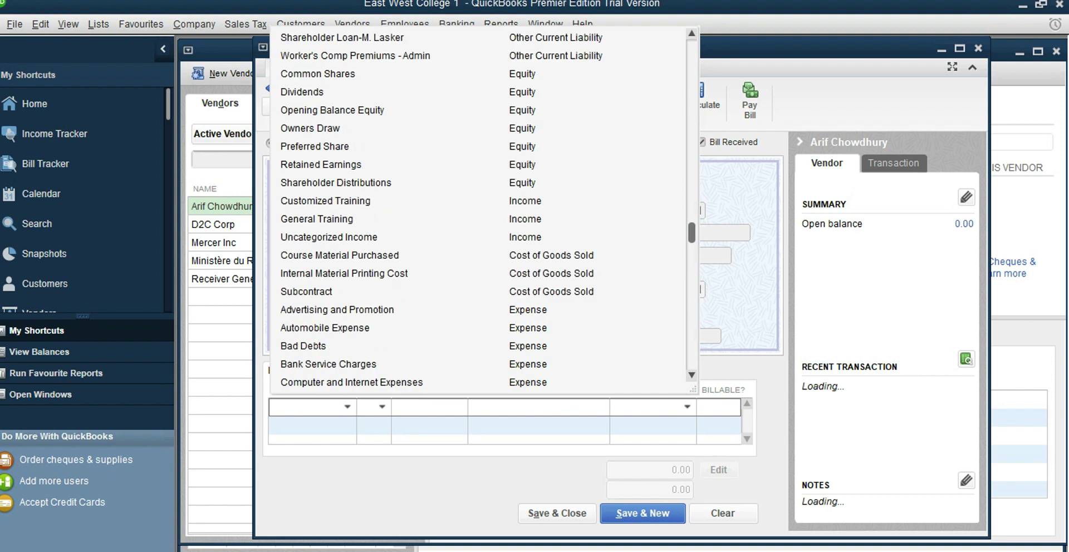
{"action": "scroll", "coordinate": [478, 211], "scroll_direction": "up", "scroll_amount": 6}
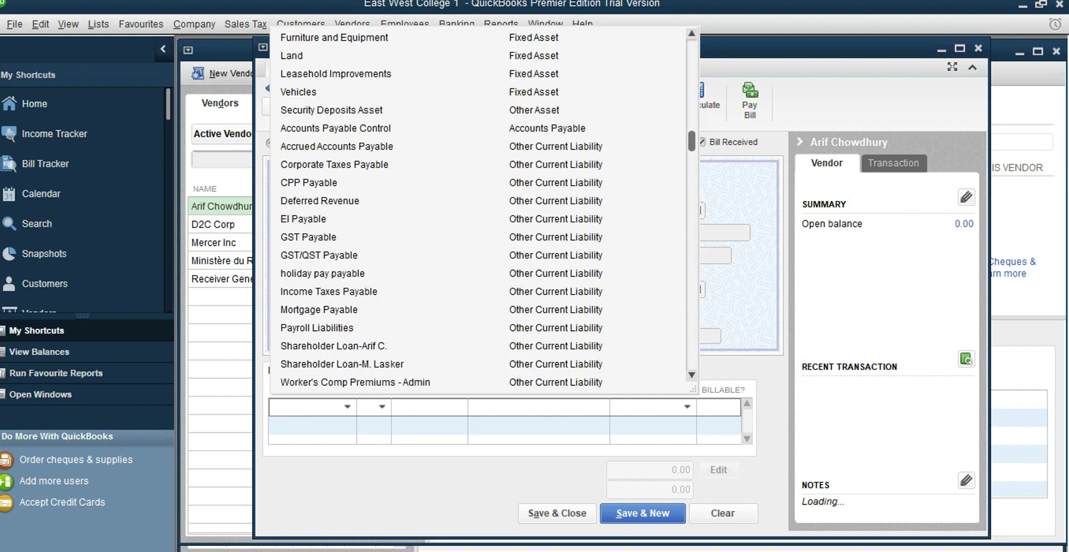
{"action": "left_click", "coordinate": [333, 346]}
{"action": "left_click", "coordinate": [334, 336]}
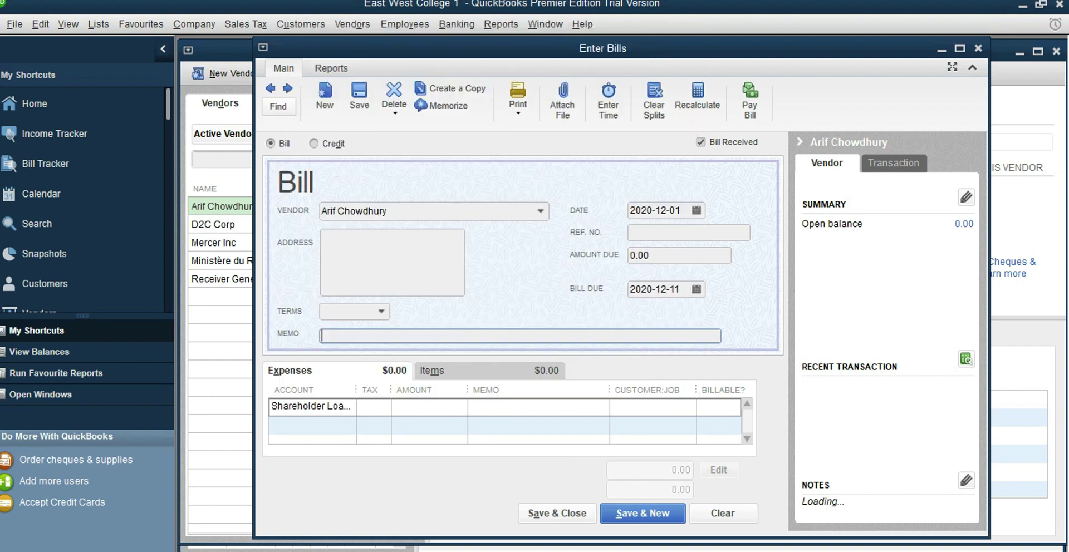
Set the shareholder loan line's amount to 1680, then save and close the bill.
{"action": "left_click", "coordinate": [429, 406]}
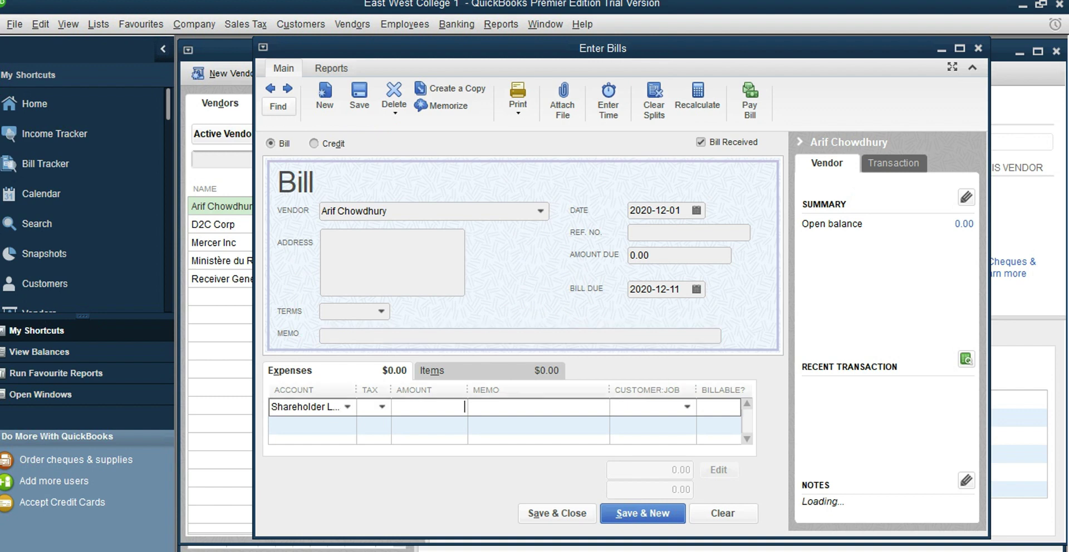
{"action": "type", "text": "1680"}
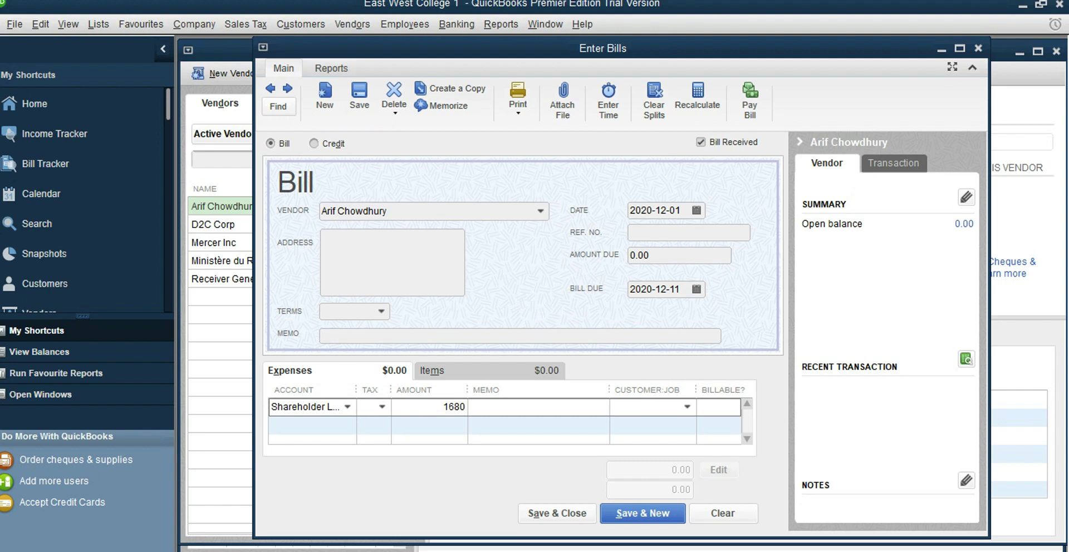
{"action": "left_click", "coordinate": [482, 424]}
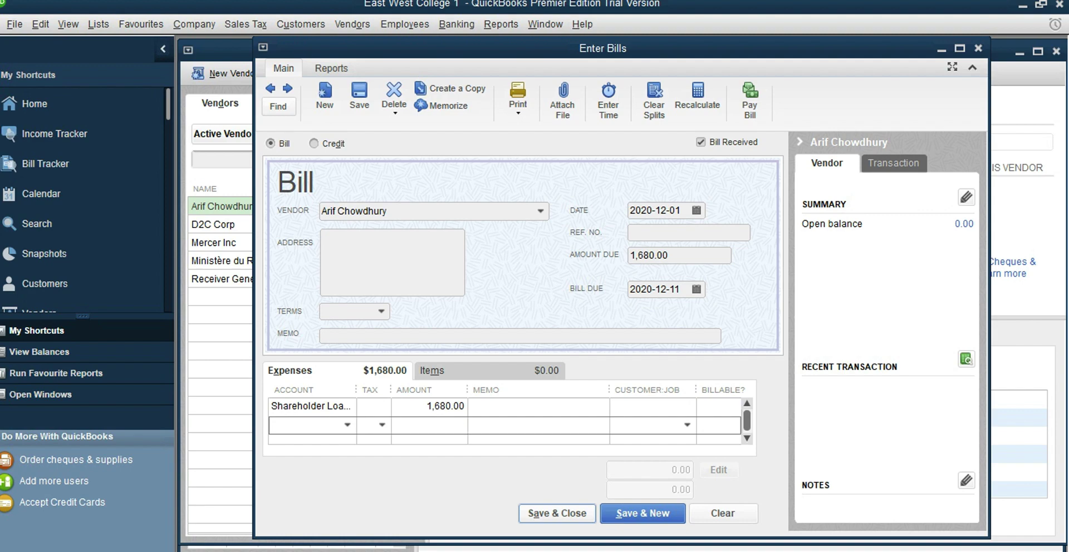
{"action": "left_click", "coordinate": [557, 513]}
{"action": "key", "text": "Return"}
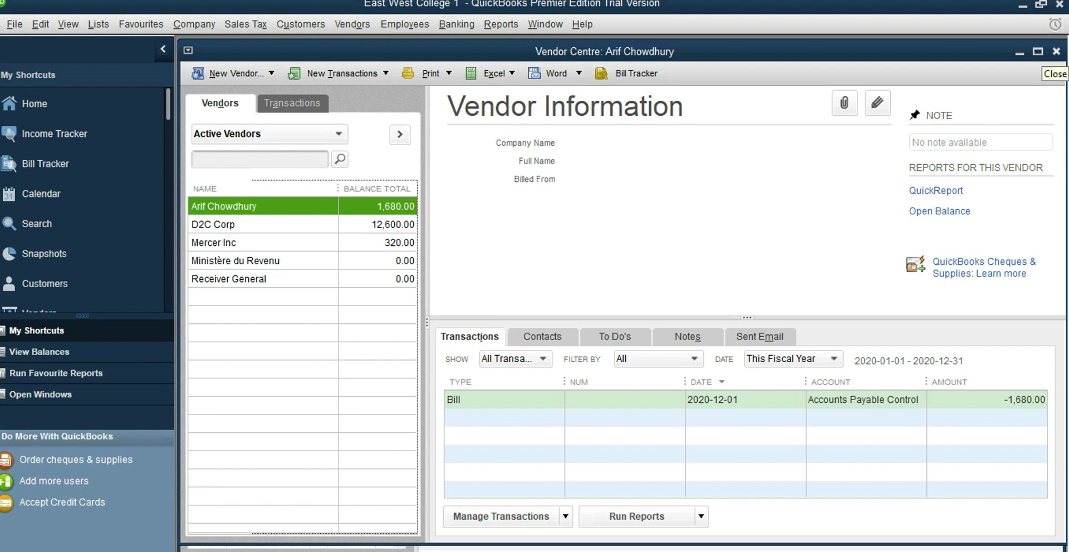
Leave the Vendor Centre and pay the 1,680.00 shareholder bill by cheque from the Cash account.
{"action": "left_click", "coordinate": [1055, 51]}
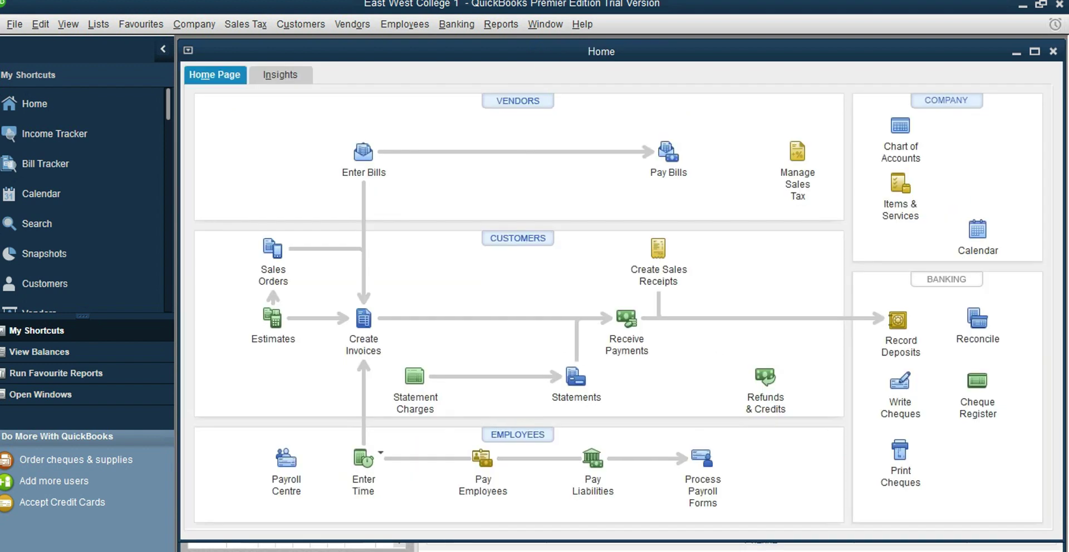
{"action": "left_click", "coordinate": [669, 151]}
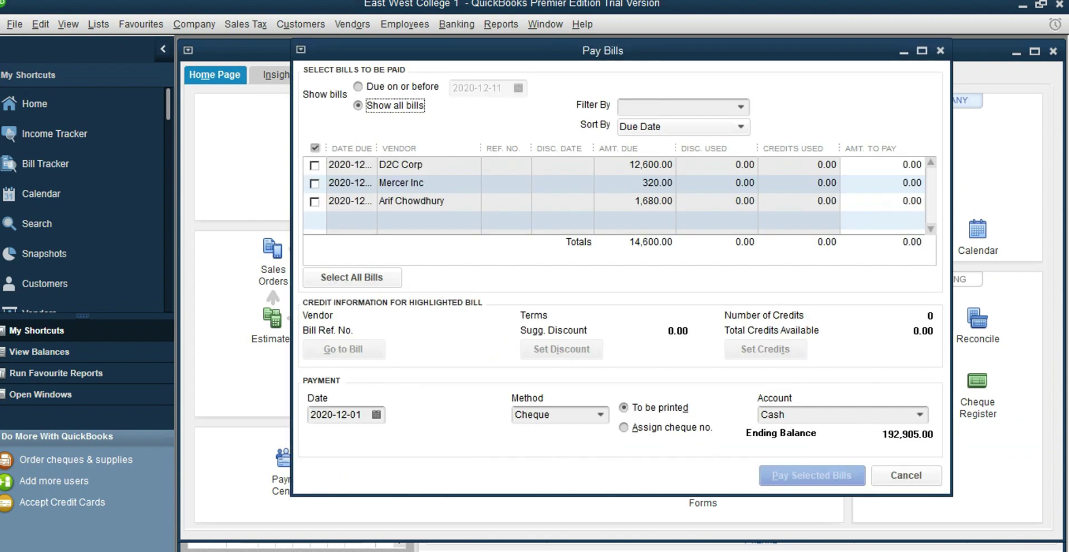
{"action": "left_click", "coordinate": [314, 202]}
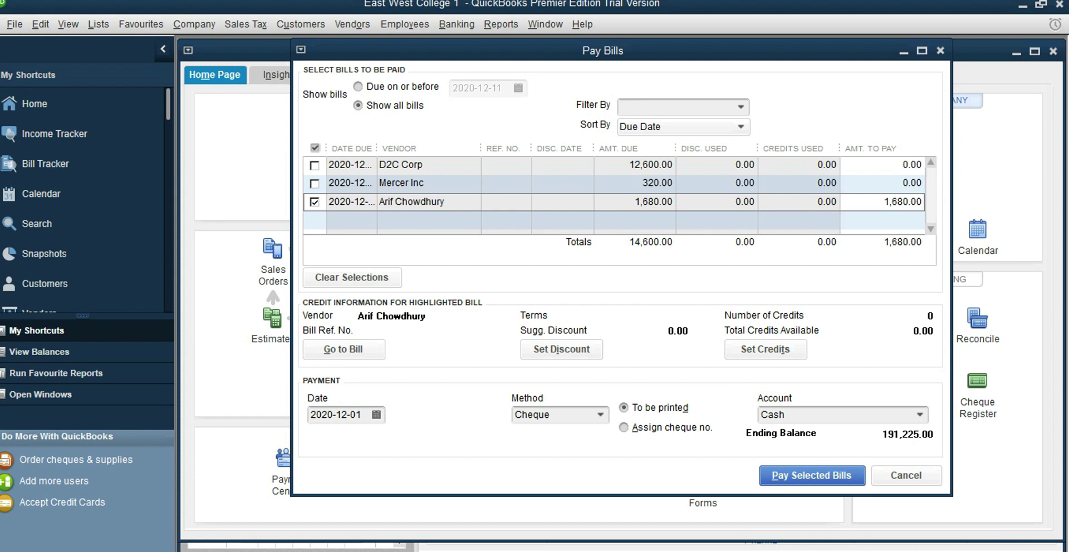
{"action": "left_click", "coordinate": [811, 475]}
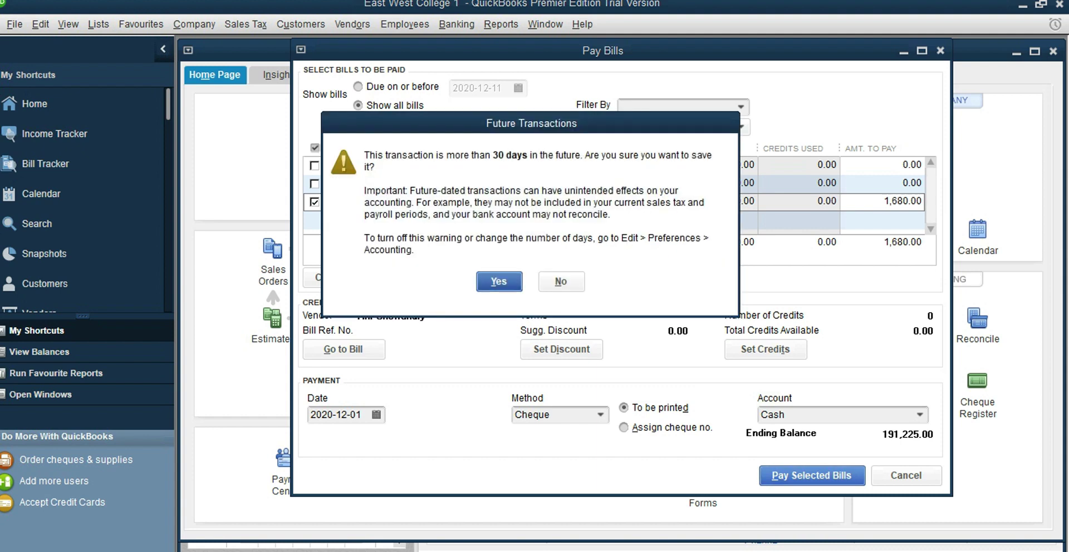
{"action": "key", "text": "Return"}
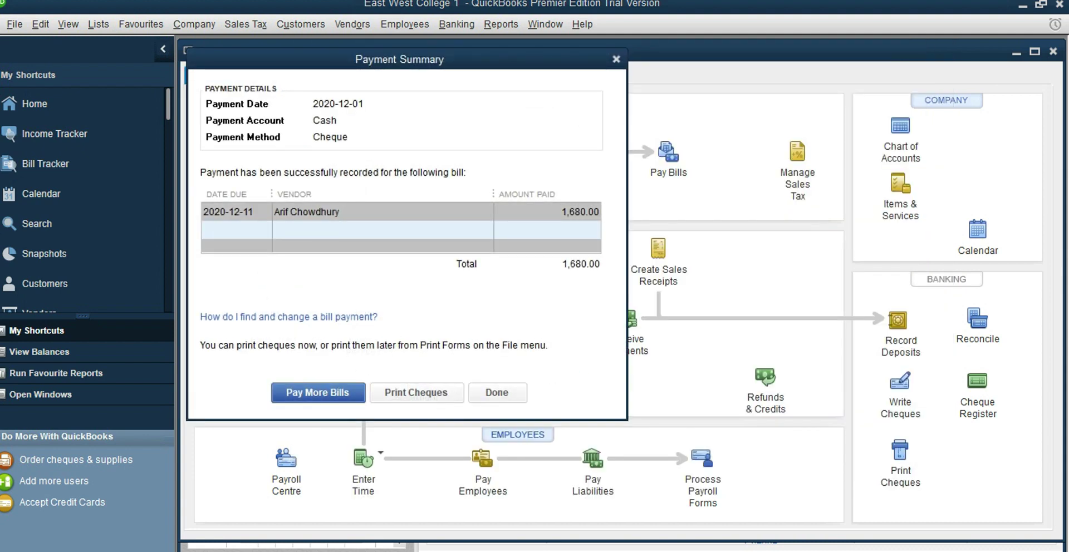
{"action": "key", "text": "Escape"}
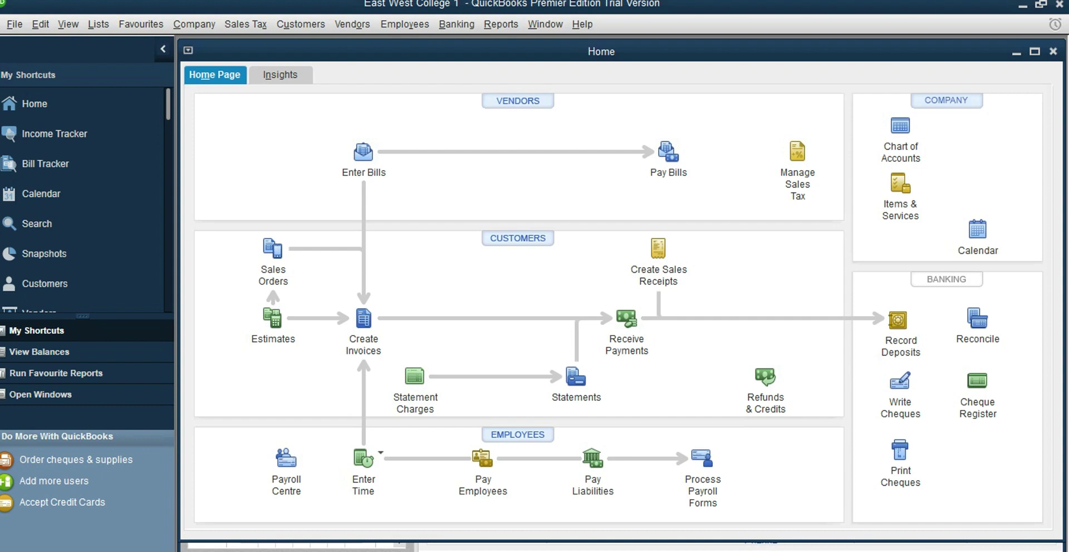
Add a new vendor named Barrio Fiesta in the Vendor Centre.
{"action": "left_click", "coordinate": [352, 24]}
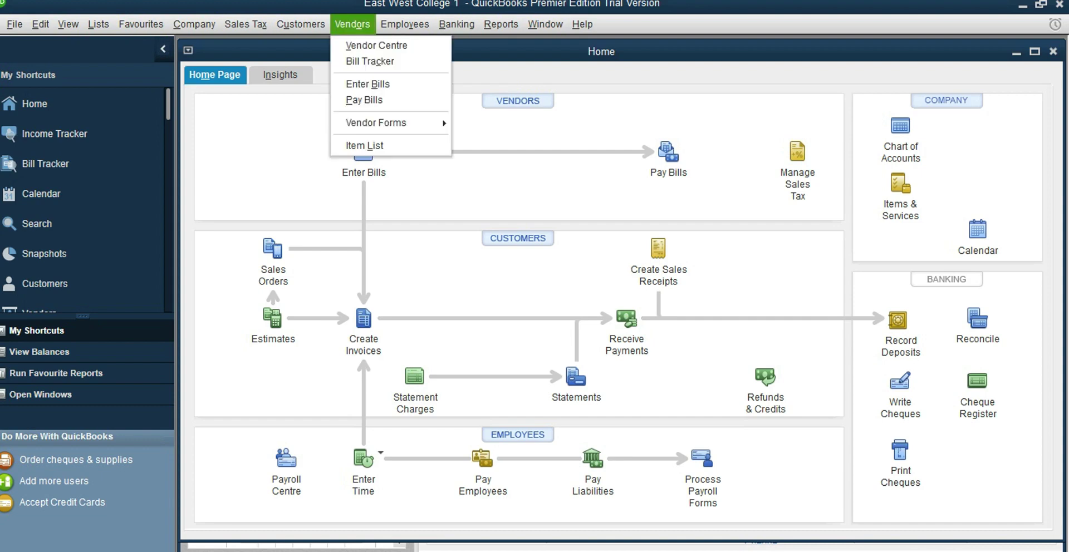
{"action": "left_click", "coordinate": [376, 46]}
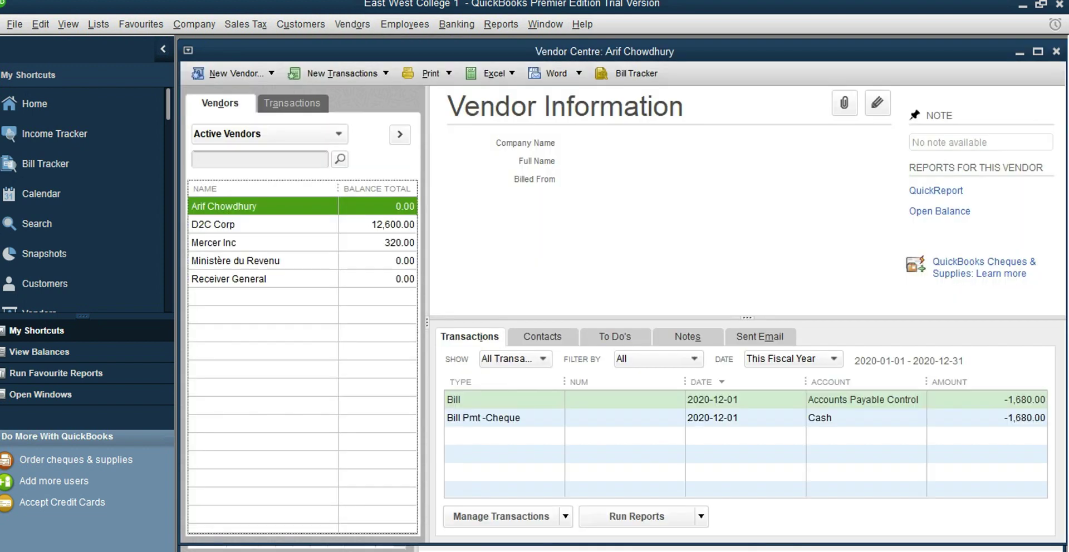
{"action": "left_click", "coordinate": [232, 73]}
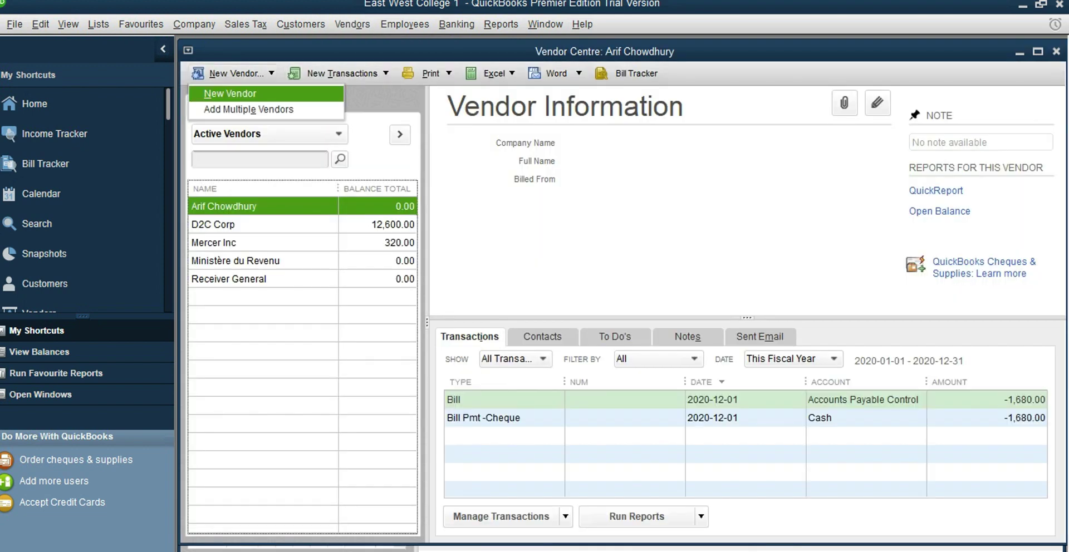
{"action": "left_click", "coordinate": [229, 93]}
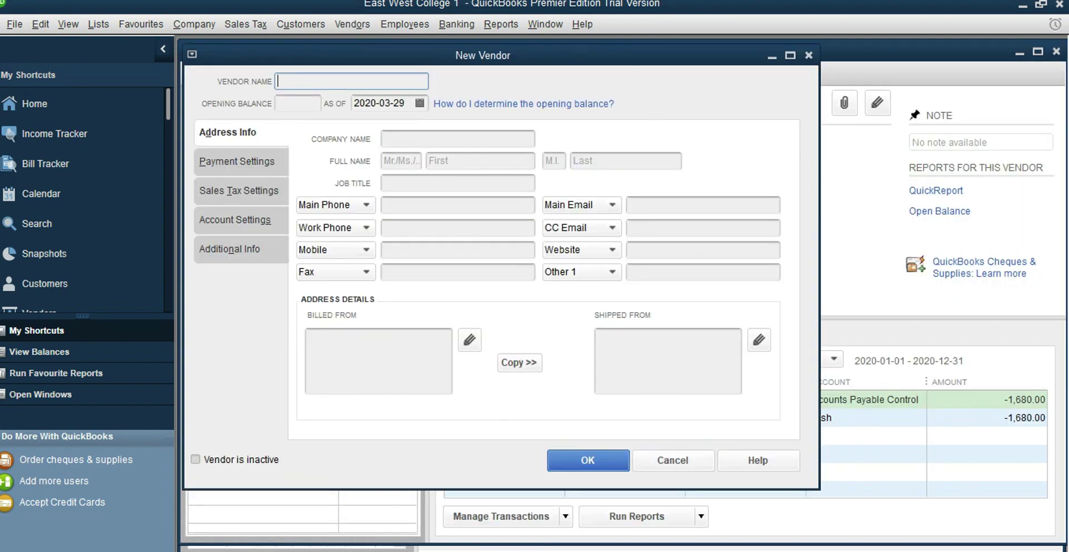
{"action": "type", "text": "Bar"}
{"action": "type", "text": "rio"}
{"action": "key", "text": "BackSpace"}
{"action": "type", "text": "io Fiesta"}
{"action": "left_click", "coordinate": [587, 460]}
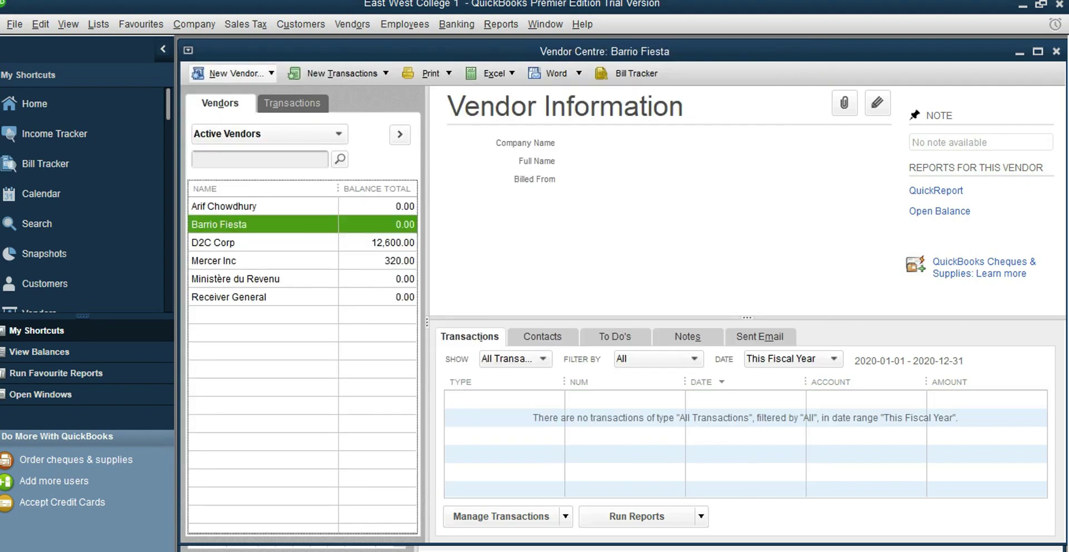
Enter a bill for Barrio Fiesta with 4000 charged to the Deposit account, then save and close it.
{"action": "left_click", "coordinate": [342, 73]}
{"action": "left_click", "coordinate": [315, 87]}
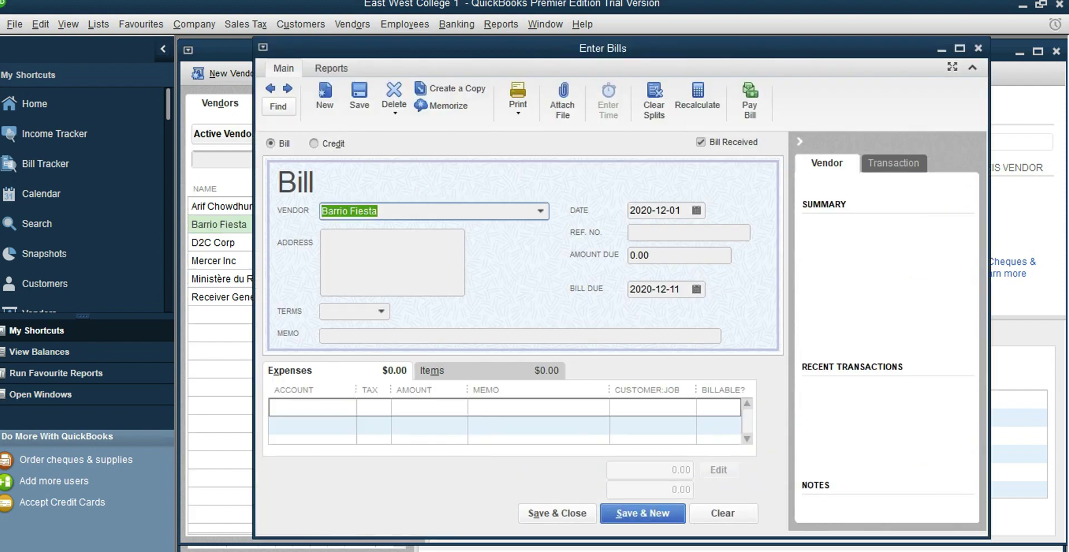
{"action": "left_click", "coordinate": [308, 406]}
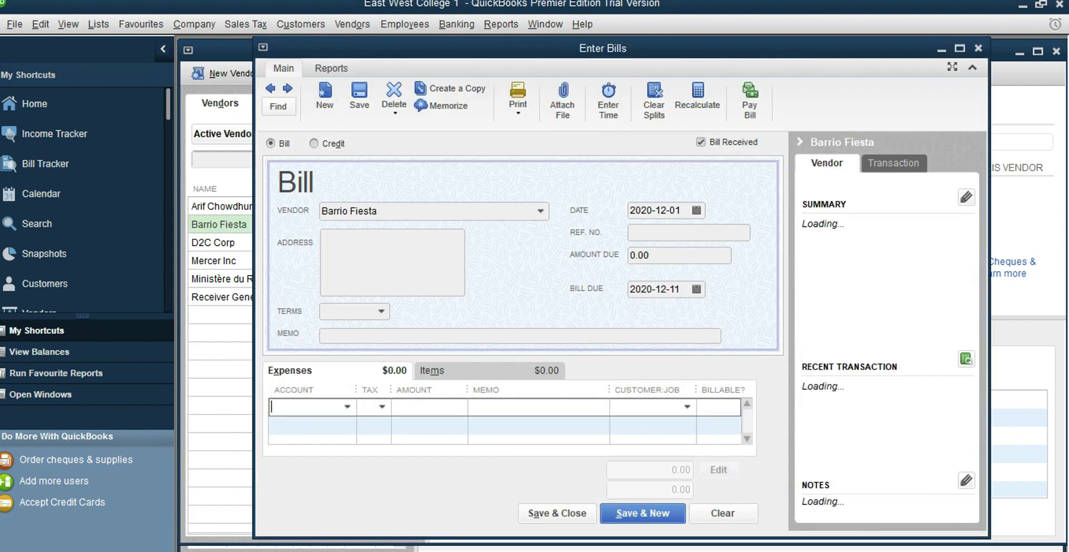
{"action": "key", "text": "alt+Down"}
{"action": "type", "text": "Deposit"}
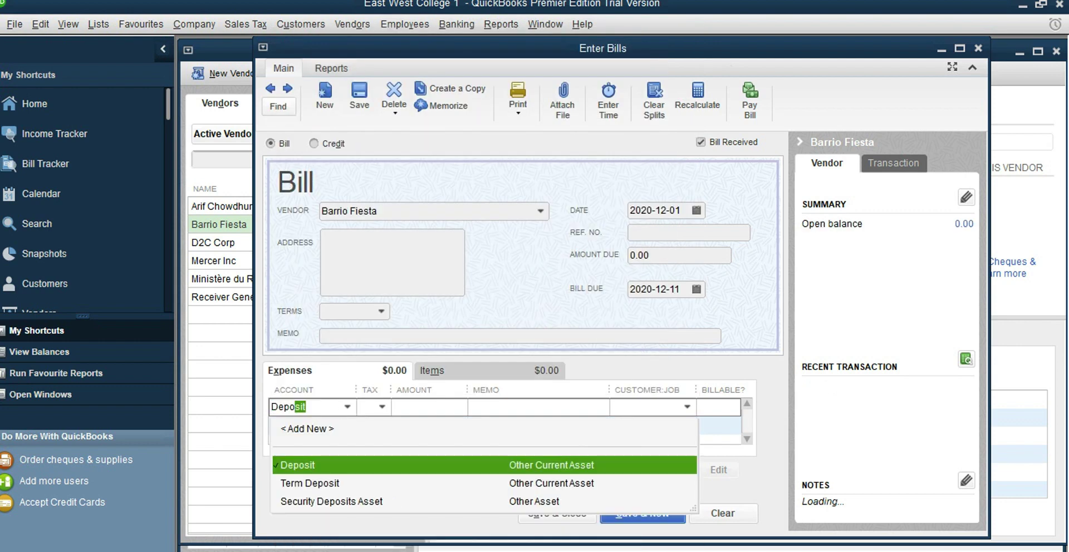
{"action": "key", "text": "Tab"}
{"action": "type", "text": "4000"}
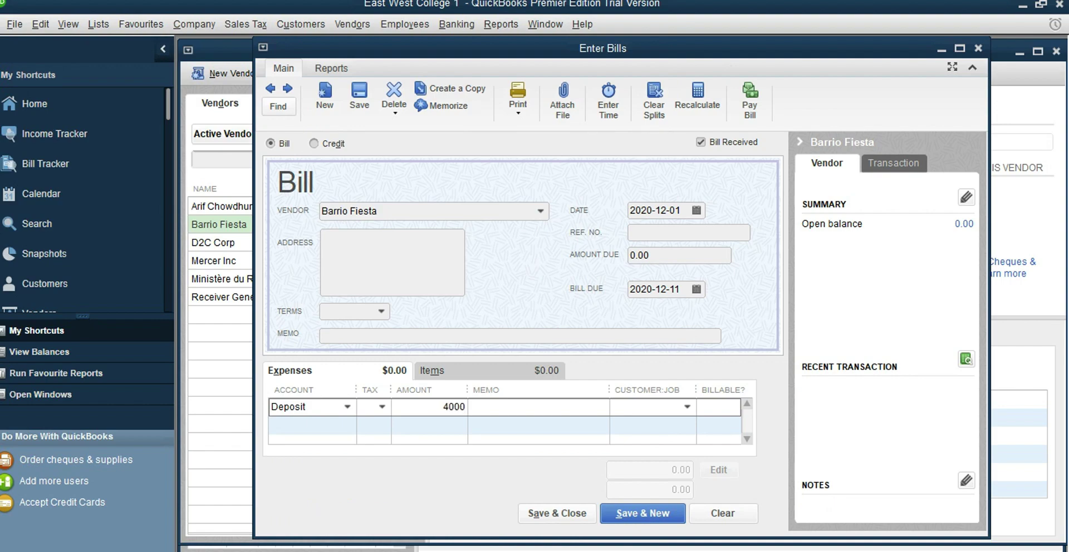
{"action": "left_click", "coordinate": [471, 425]}
{"action": "left_click", "coordinate": [556, 513]}
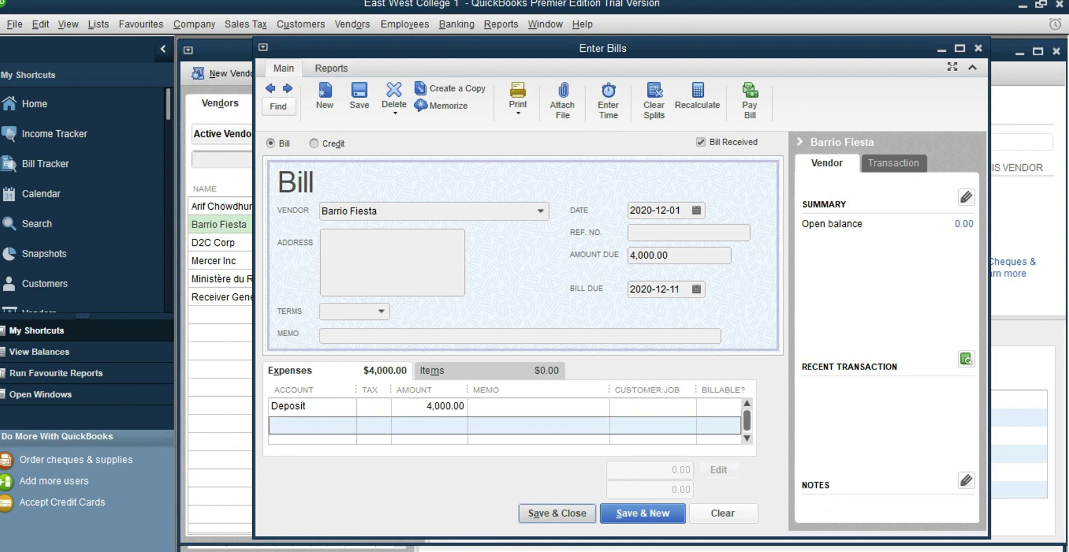
{"action": "key", "text": "Return"}
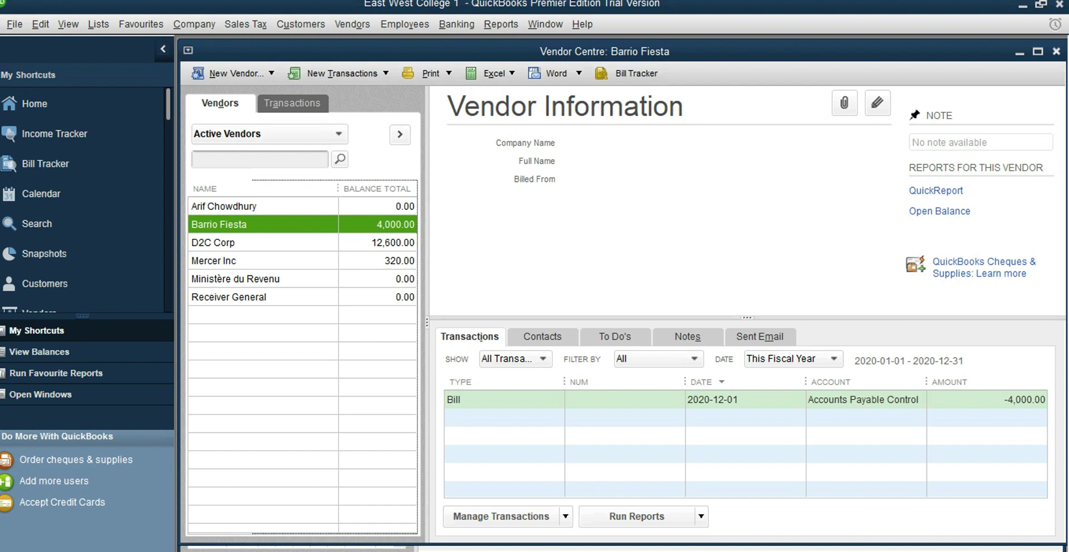
Close the Vendor Centre and open a blank general journal entry, dismissing the automatic-numbering notice.
{"action": "left_click", "coordinate": [1056, 51]}
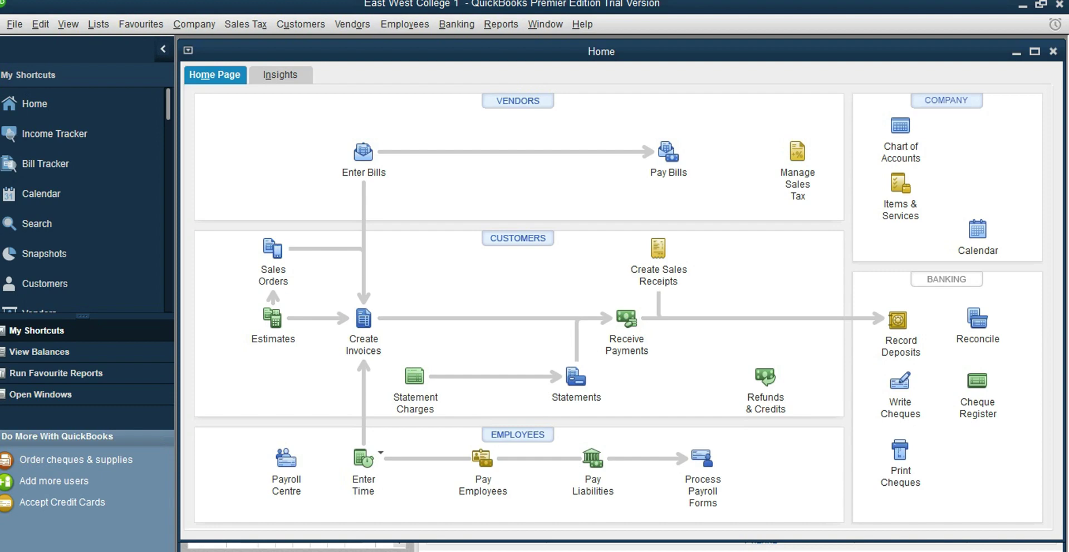
{"action": "key", "text": "alt+c"}
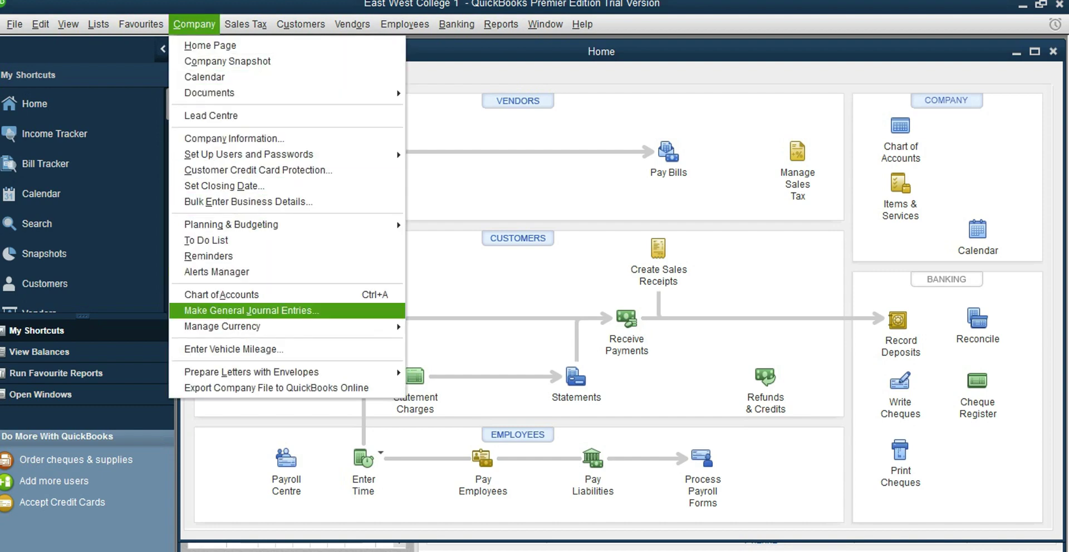
{"action": "key", "text": "Return"}
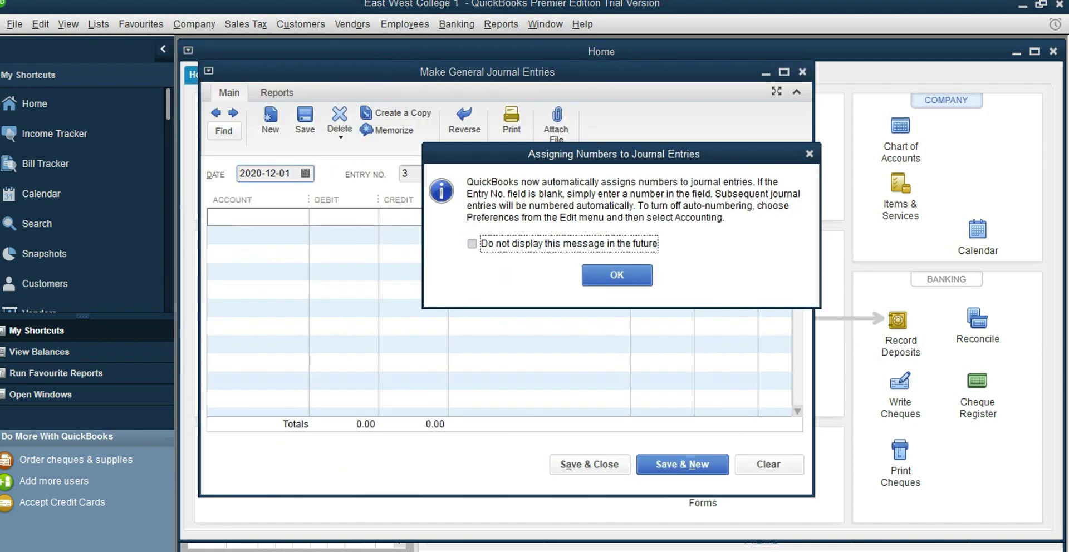
{"action": "key", "text": "Return"}
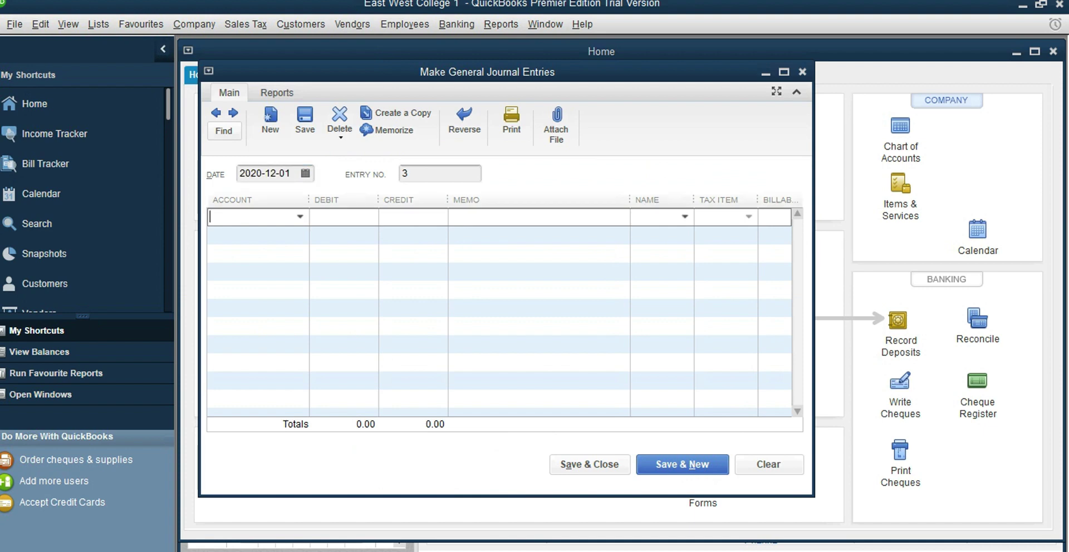
In the journal entry, debit Term Deposit 100,000.00 and credit the same amount to Gain/Loss on Disposal.
{"action": "key", "text": "alt+Down"}
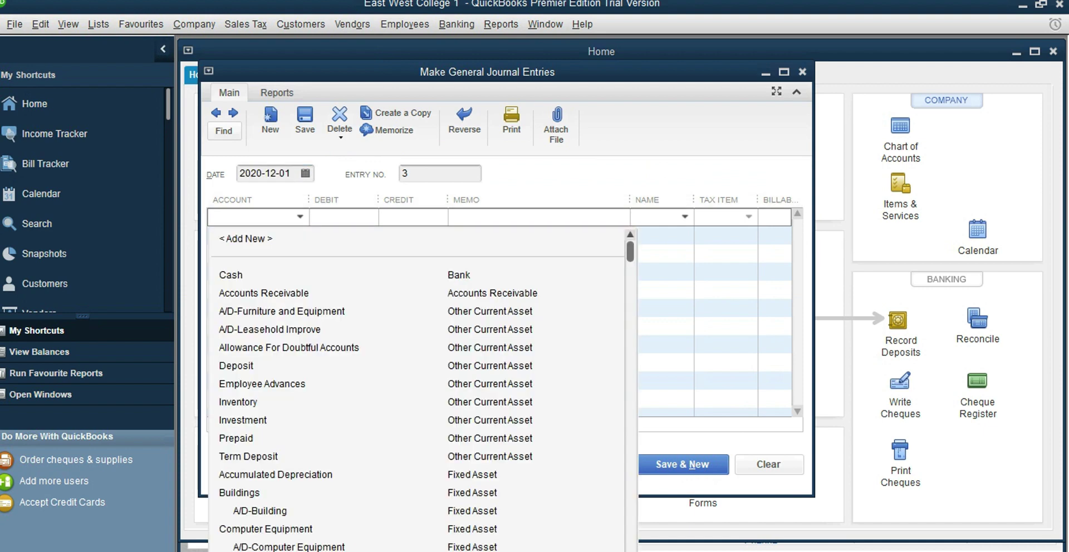
{"action": "type", "text": "ter"}
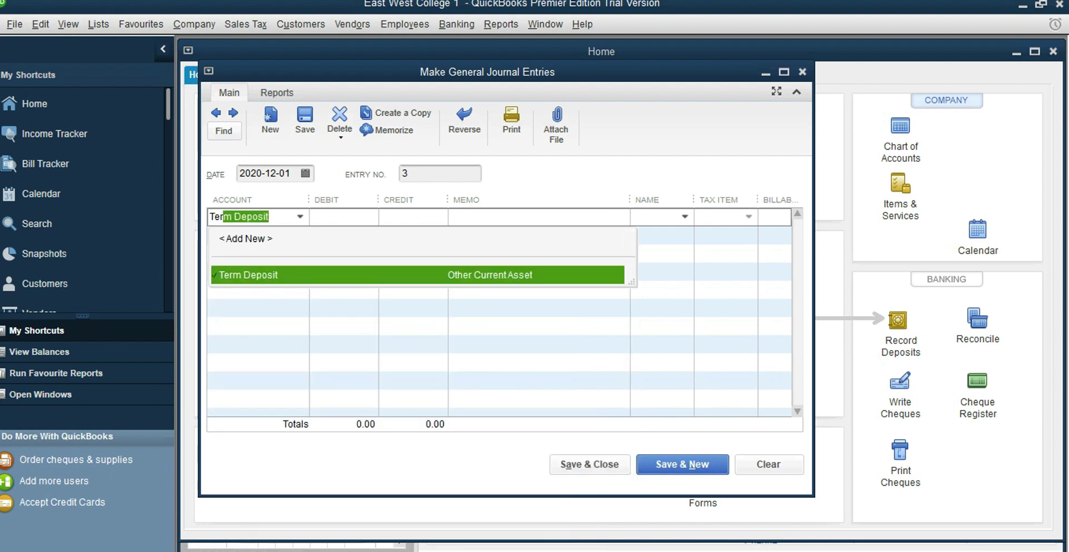
{"action": "key", "text": "Tab"}
{"action": "key", "text": "Tab"}
{"action": "type", "text": "100,000"}
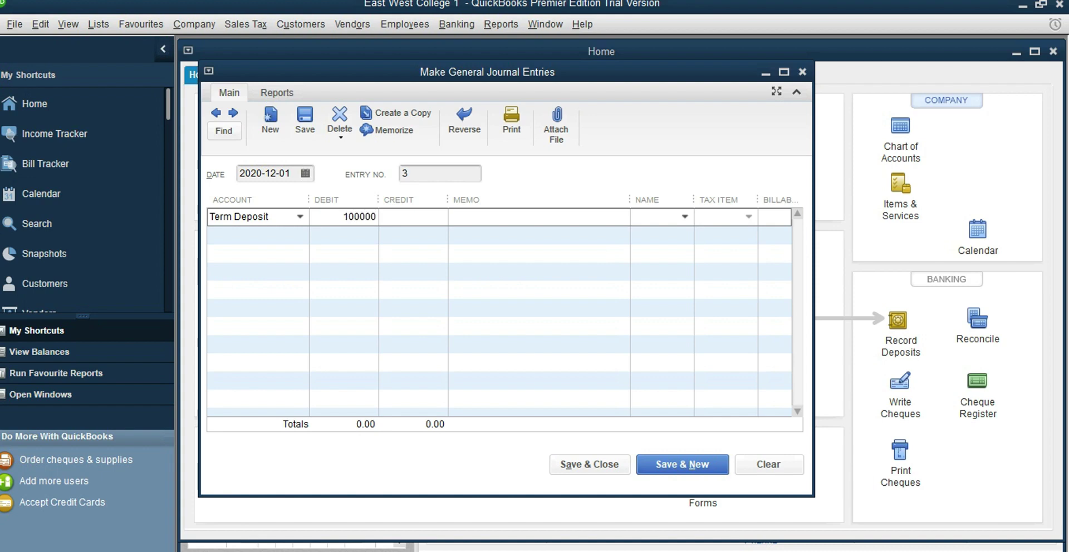
{"action": "key", "text": "Tab"}
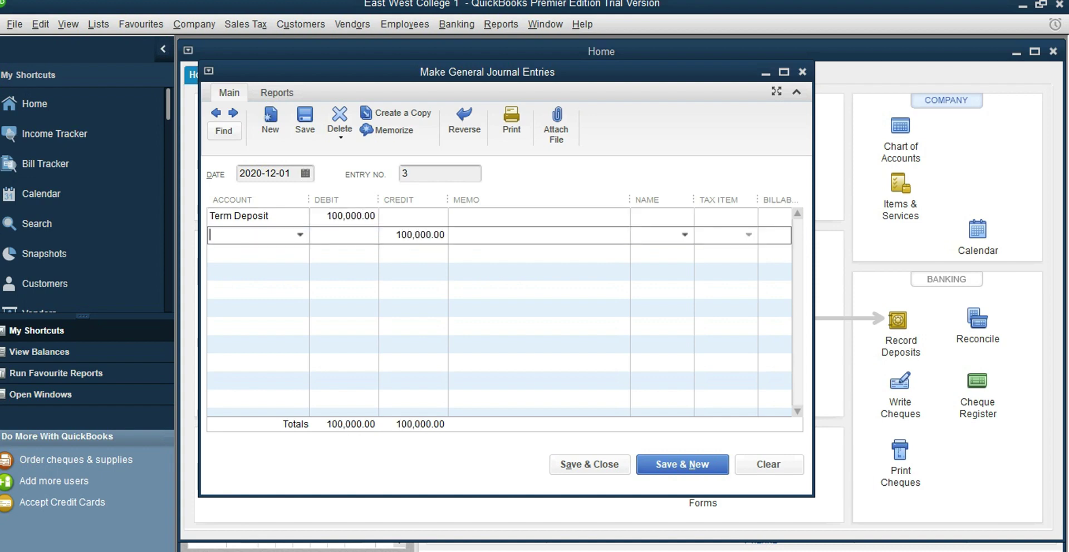
{"action": "type", "text": "Gain"}
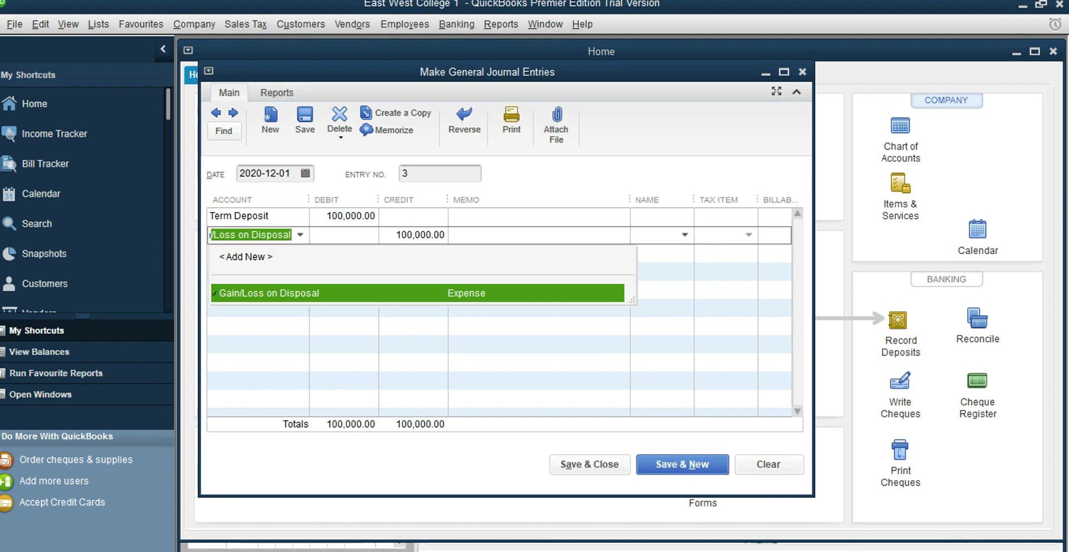
{"action": "key", "text": "Return"}
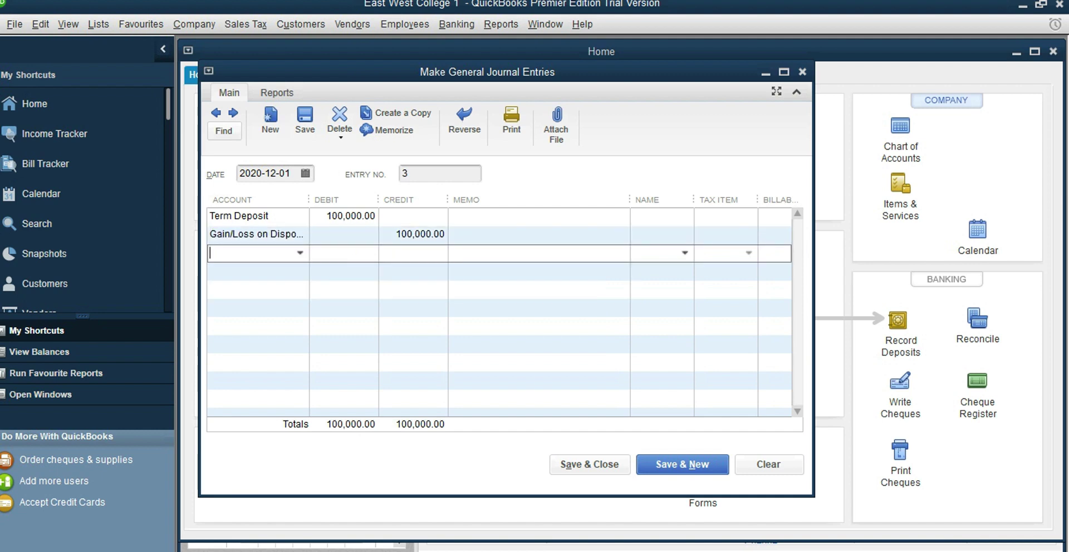
Set the Term Deposit debit and the Gain/Loss on Disposal credit to 1,000,000.00 each, then save and close the entry.
{"action": "left_click", "coordinate": [338, 216]}
{"action": "type", "text": "0"}
{"action": "key", "text": "Tab"}
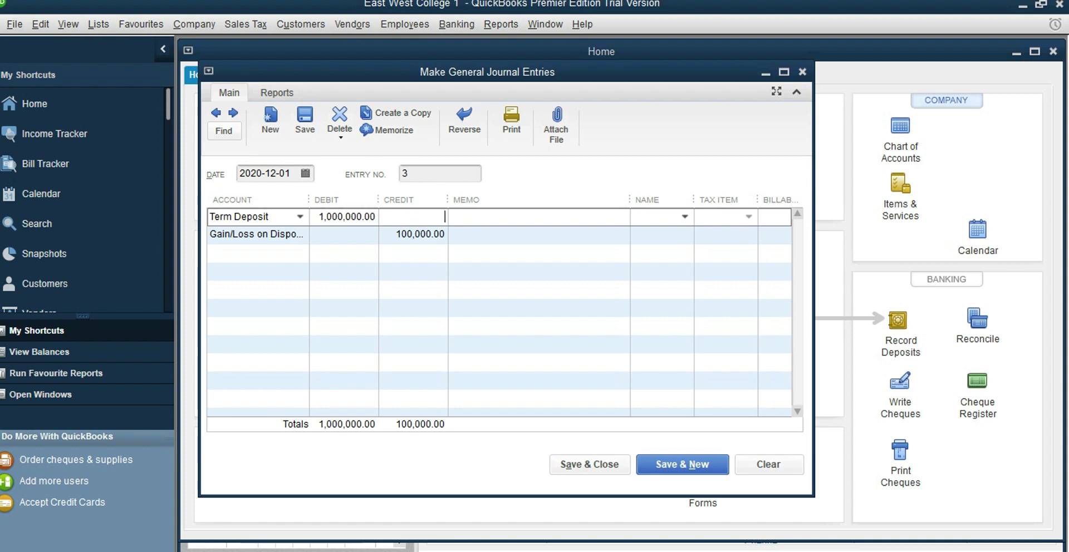
{"action": "left_click_drag", "start_coordinate": [396, 234], "coordinate": [408, 234]}
{"action": "type", "text": "100"}
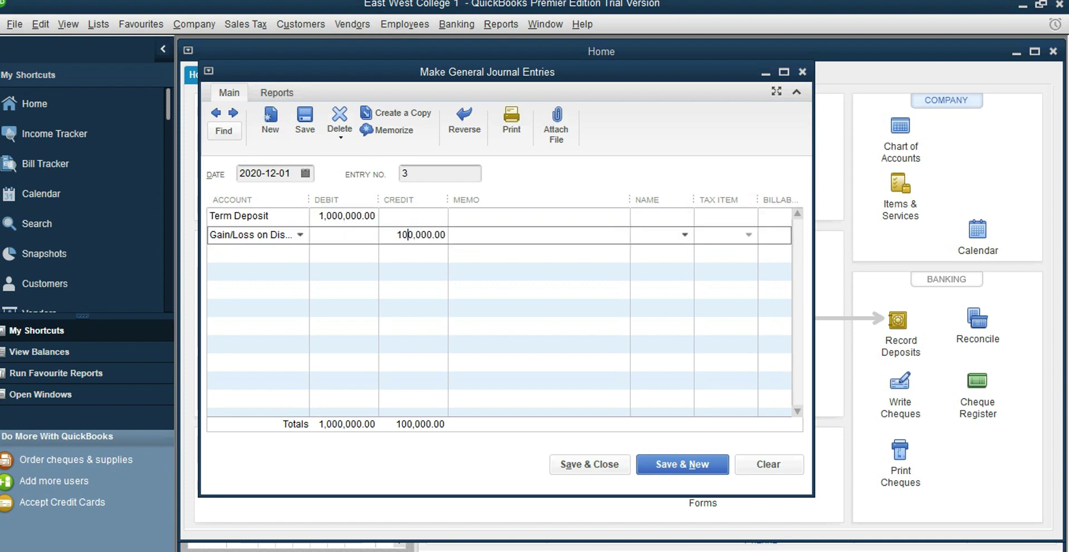
{"action": "left_click", "coordinate": [413, 272]}
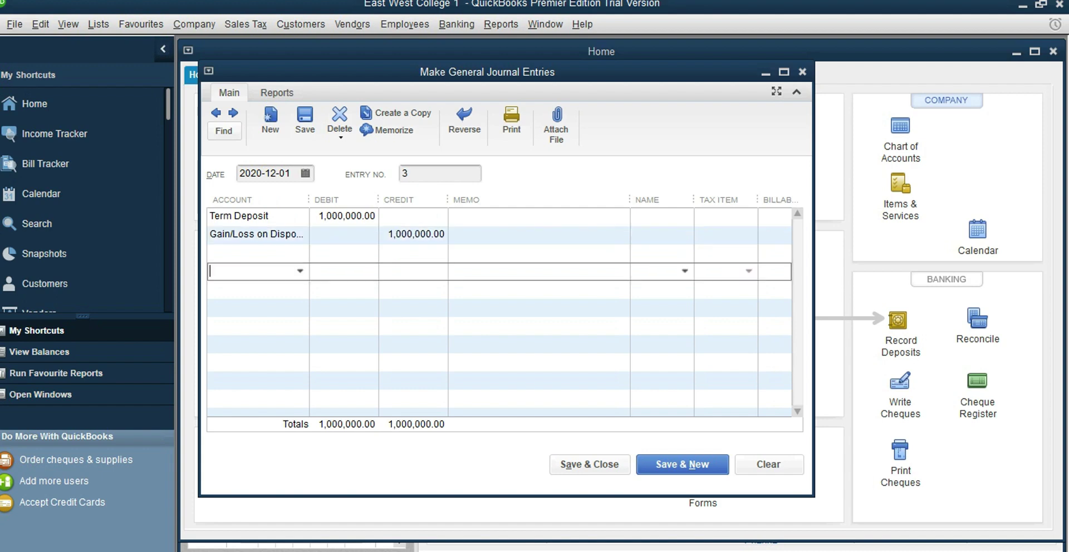
{"action": "left_click", "coordinate": [589, 464]}
{"action": "key", "text": "Return"}
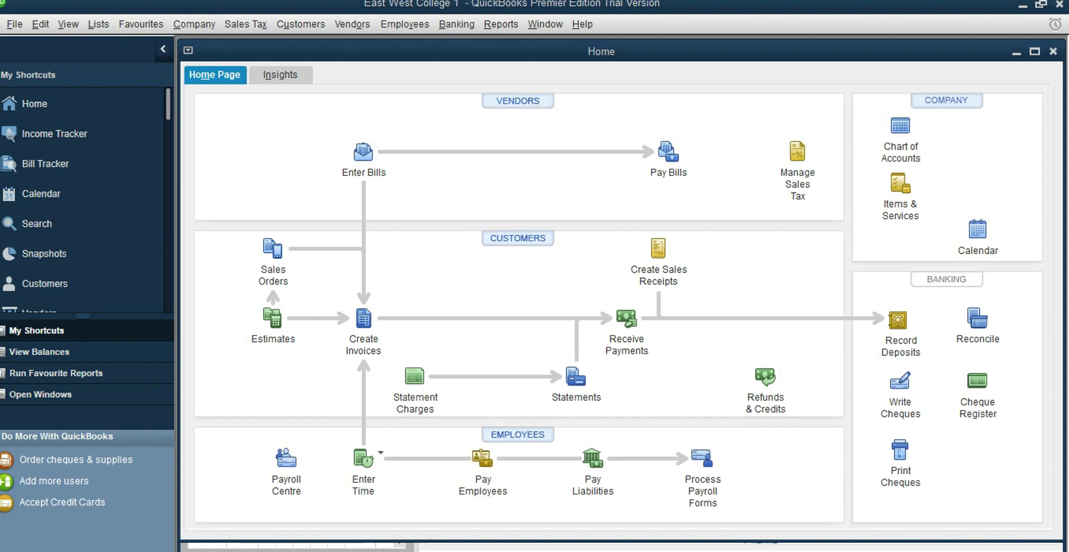
Activate inventory and purchase orders in the company's Items & Inventory preferences, accepting the closing of all open windows.
{"action": "left_click", "coordinate": [40, 24]}
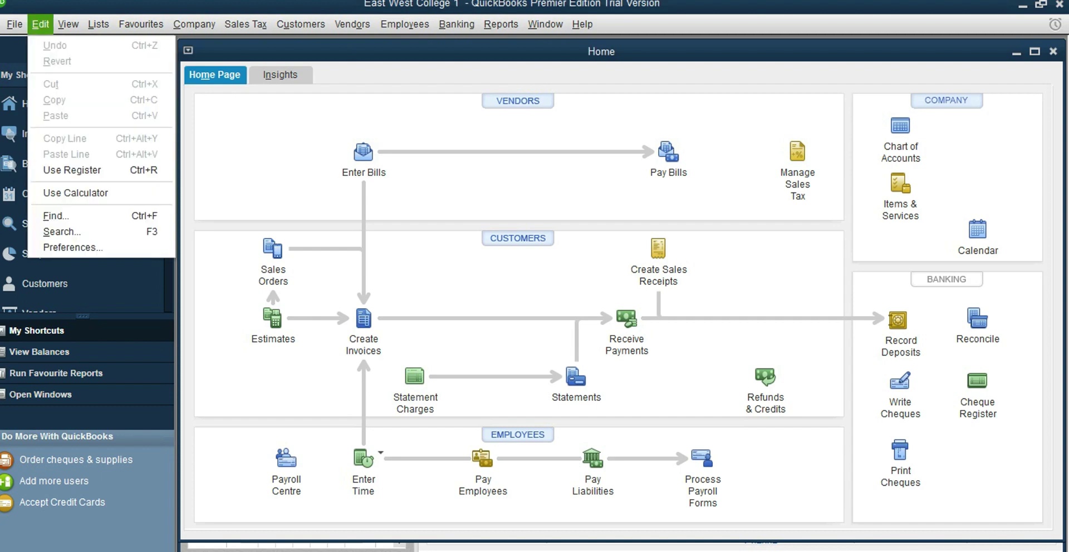
{"action": "left_click", "coordinate": [73, 247]}
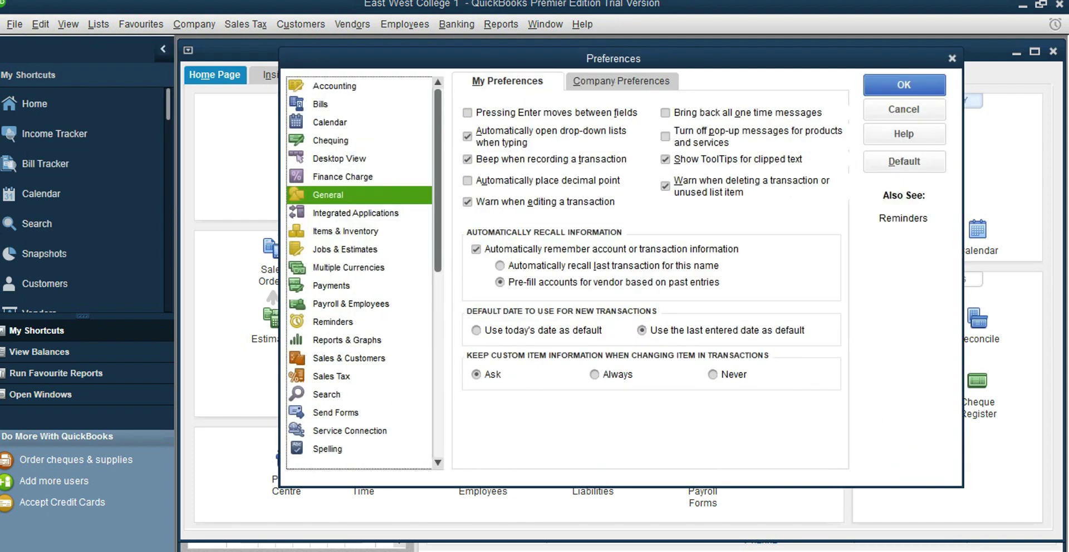
{"action": "left_click", "coordinate": [621, 80]}
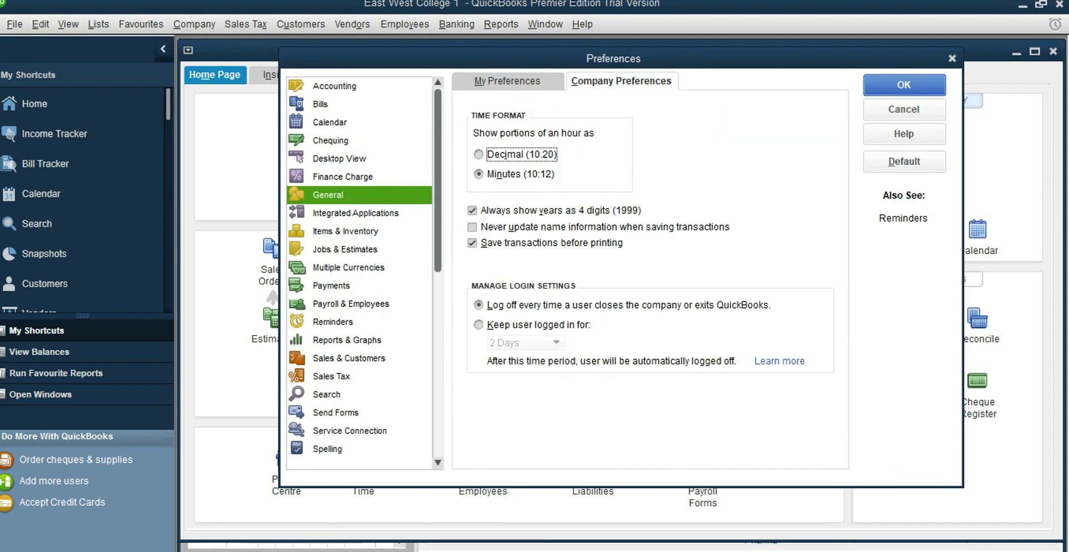
{"action": "left_click", "coordinate": [344, 231]}
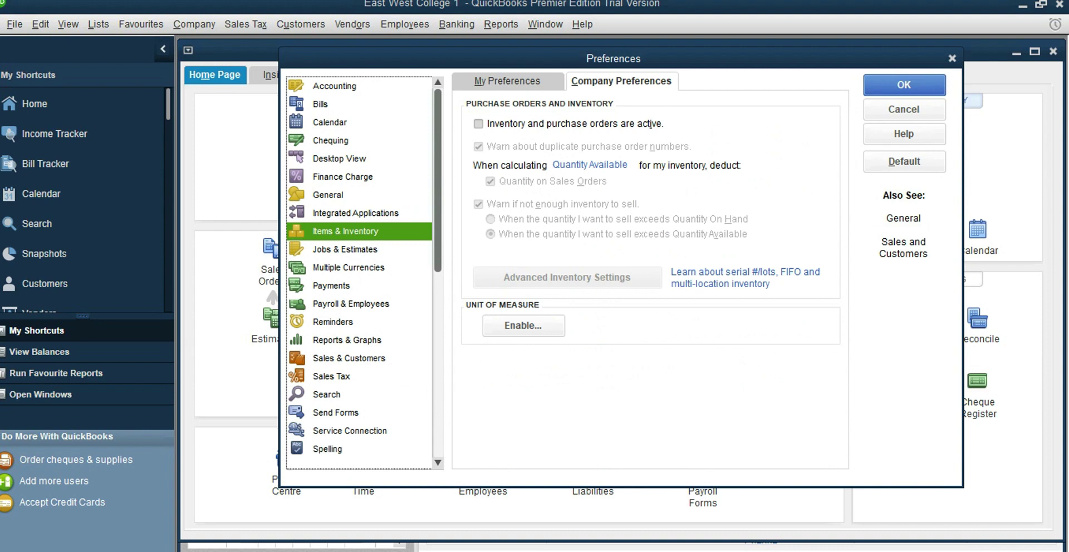
{"action": "left_click", "coordinate": [477, 124]}
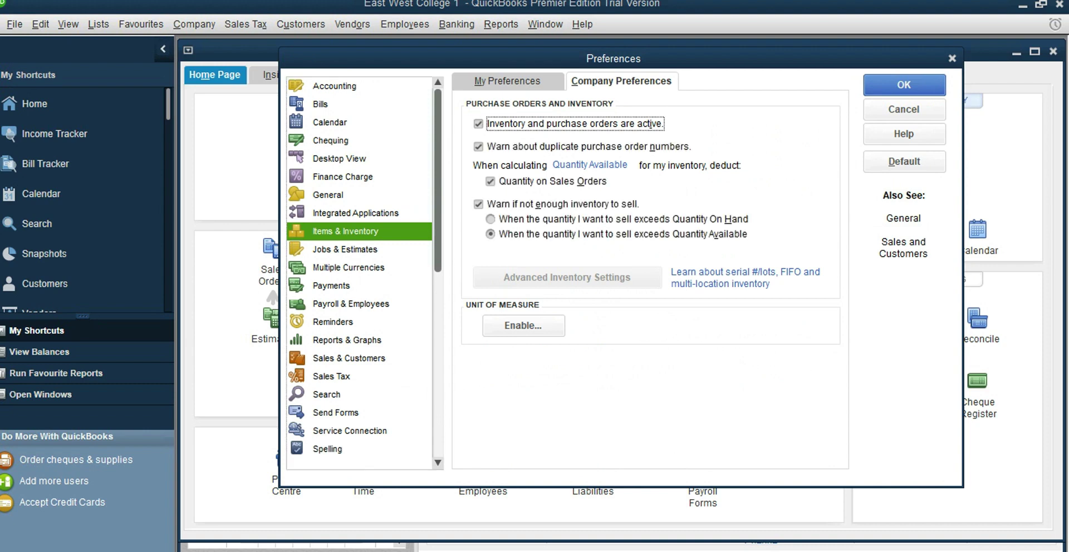
{"action": "key", "text": "Return"}
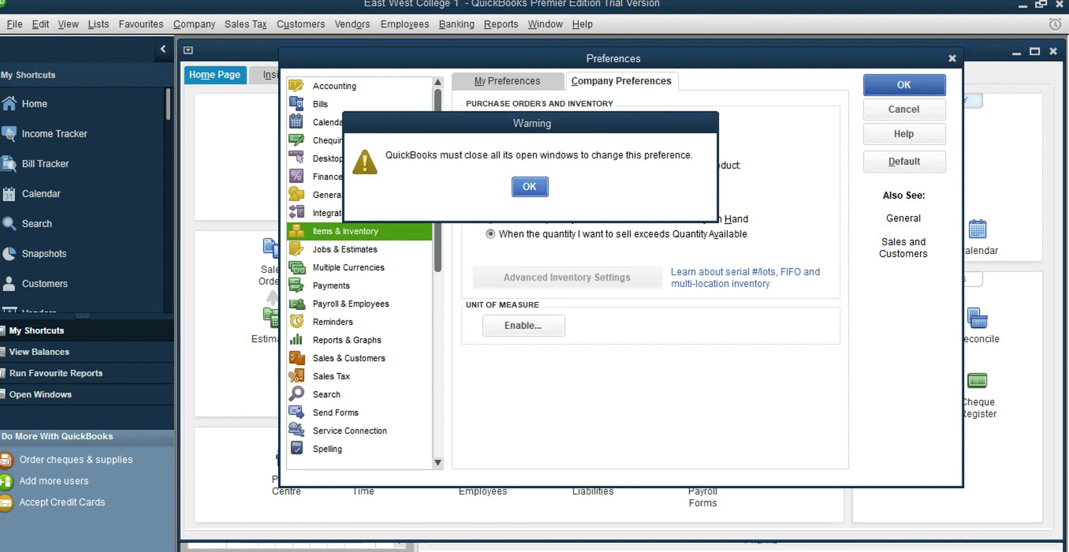
{"action": "key", "text": "Return"}
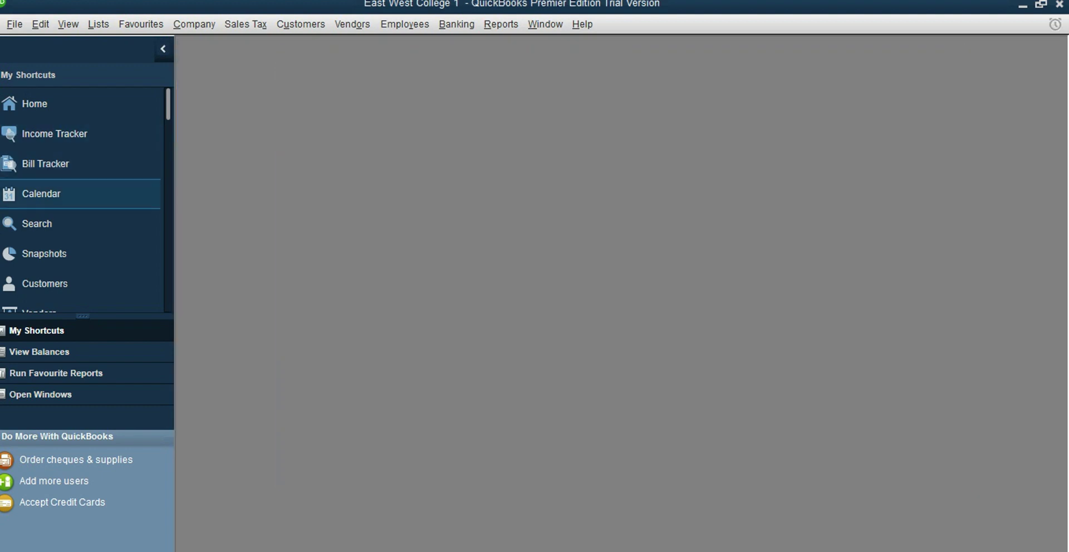
Open the Inventory Centre from the Home page and start a new item of type Inventory Part.
{"action": "left_click", "coordinate": [56, 106]}
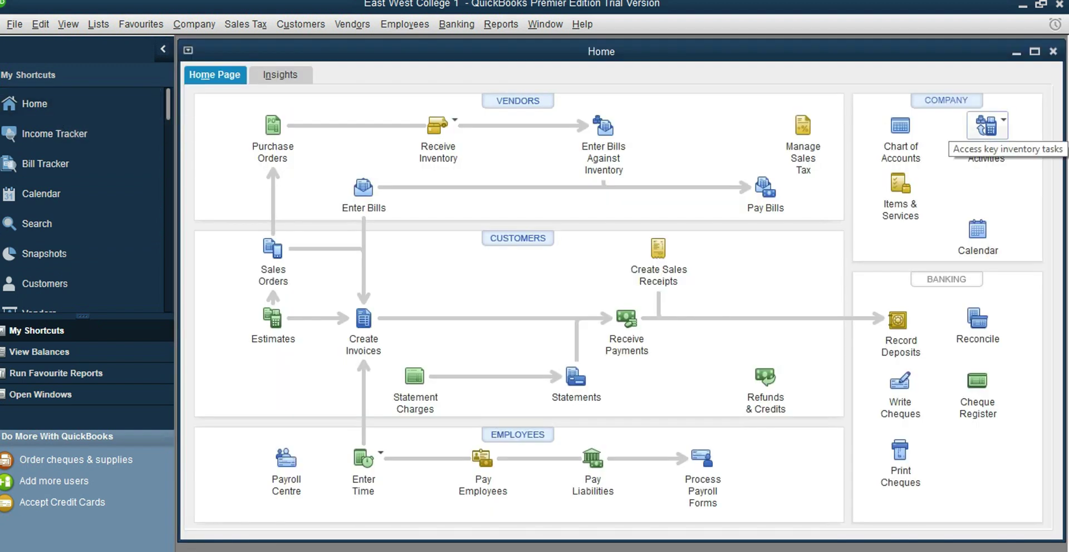
{"action": "left_click", "coordinate": [986, 126]}
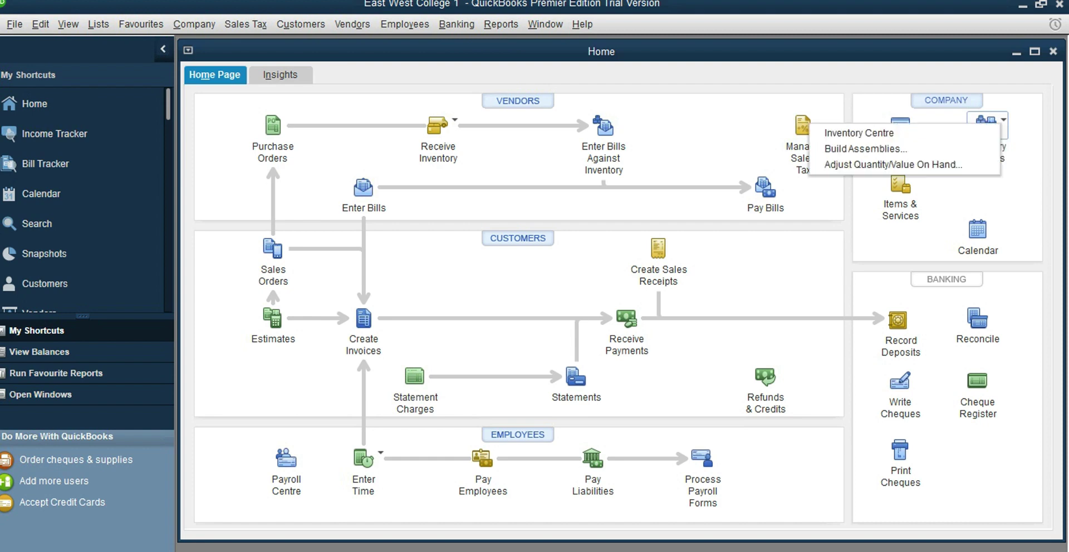
{"action": "left_click", "coordinate": [859, 132]}
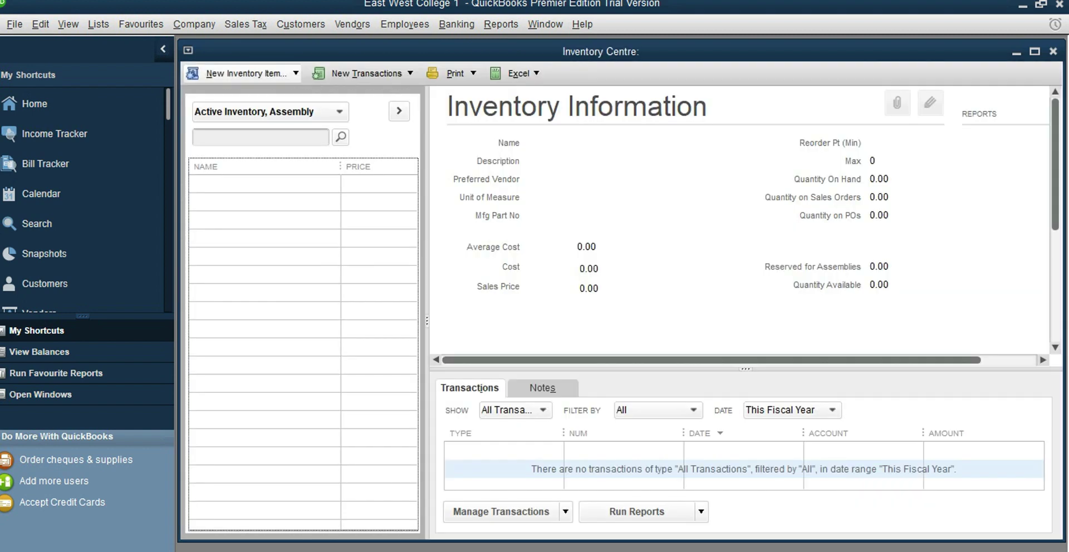
{"action": "left_click", "coordinate": [245, 73]}
{"action": "left_click", "coordinate": [239, 94]}
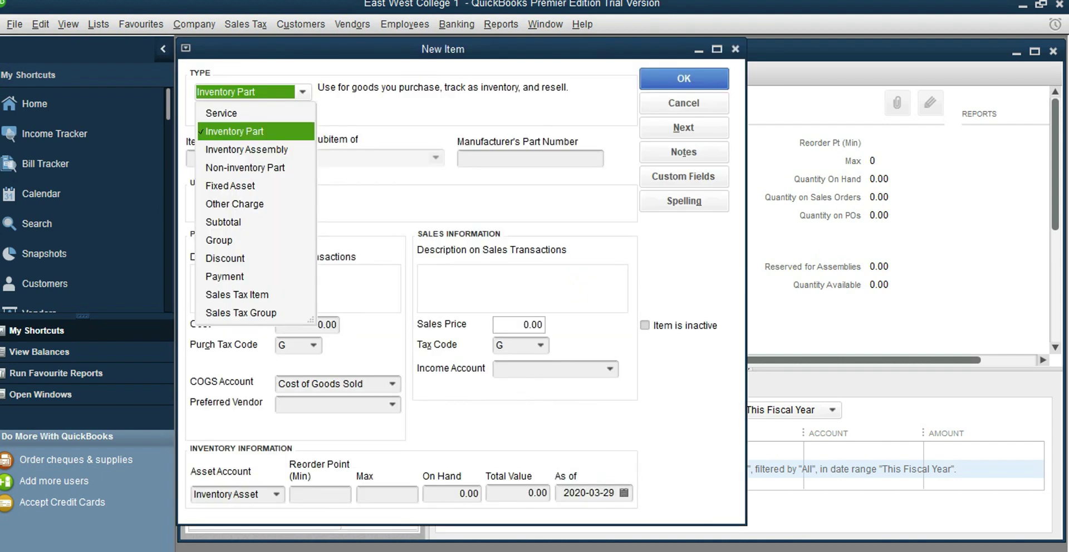
{"action": "key", "text": "Return"}
Name the new inventory item Sage 50 and set its cost to 13.
{"action": "left_click", "coordinate": [234, 158]}
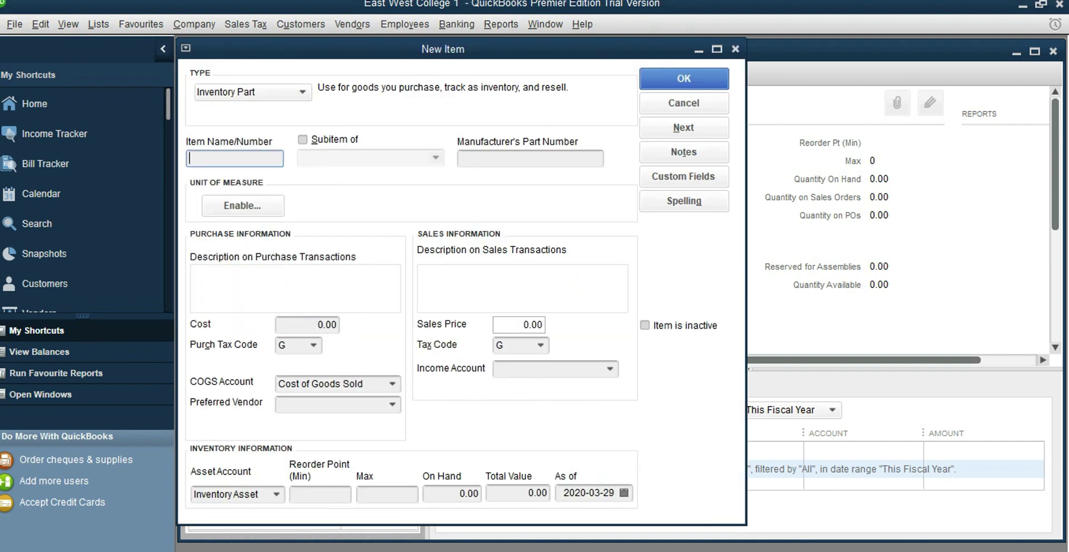
{"action": "type", "text": "Sage 500"}
{"action": "key", "text": "BackSpace"}
{"action": "left_click_drag", "start_coordinate": [318, 325], "coordinate": [337, 324]}
{"action": "type", "text": "13"}
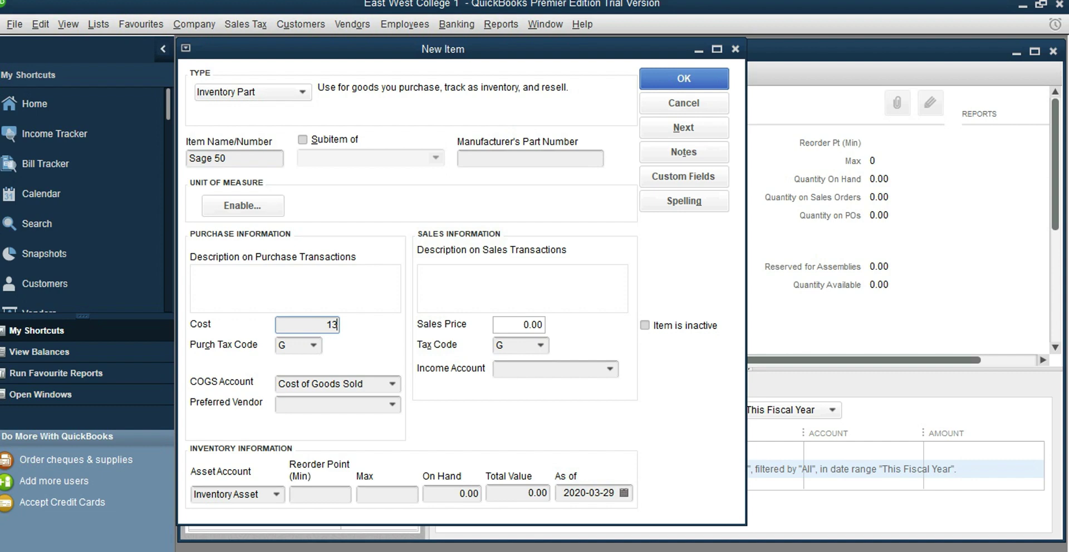
Assign General Training as the Sage 50 item's income account and Course Material Purchased as its COGS account.
{"action": "left_click", "coordinate": [609, 369]}
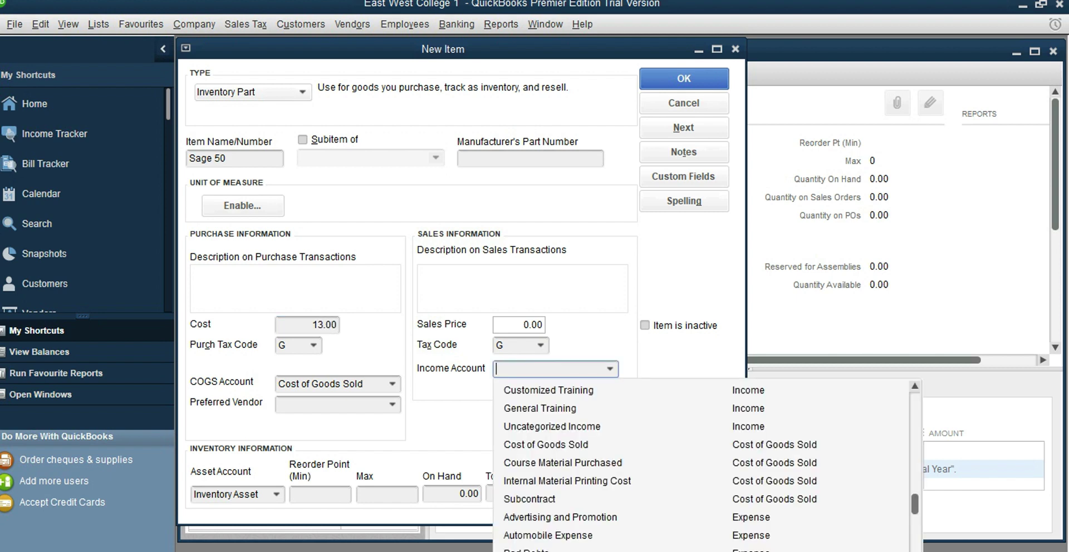
{"action": "left_click", "coordinate": [525, 408]}
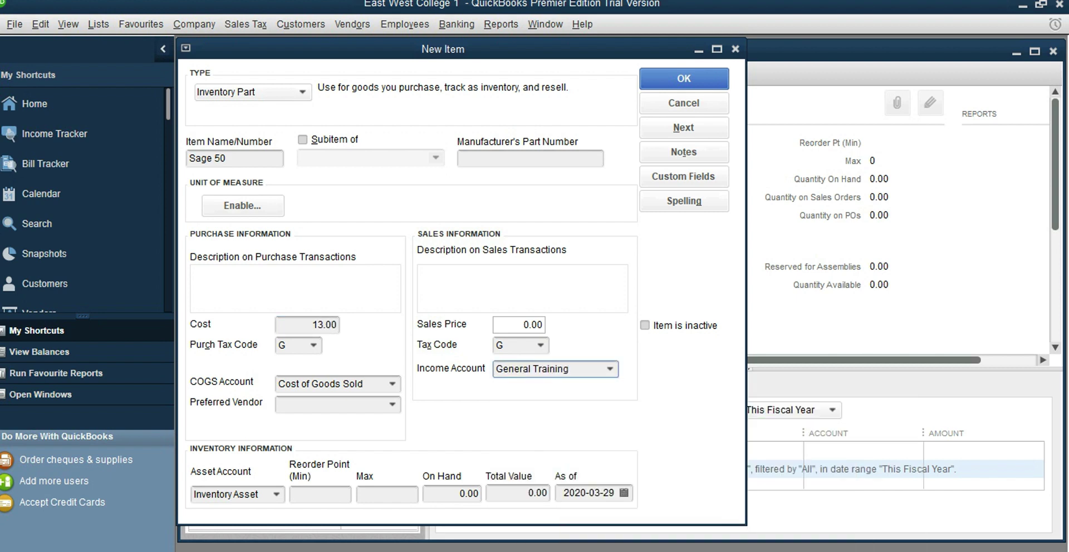
{"action": "left_click", "coordinate": [392, 384]}
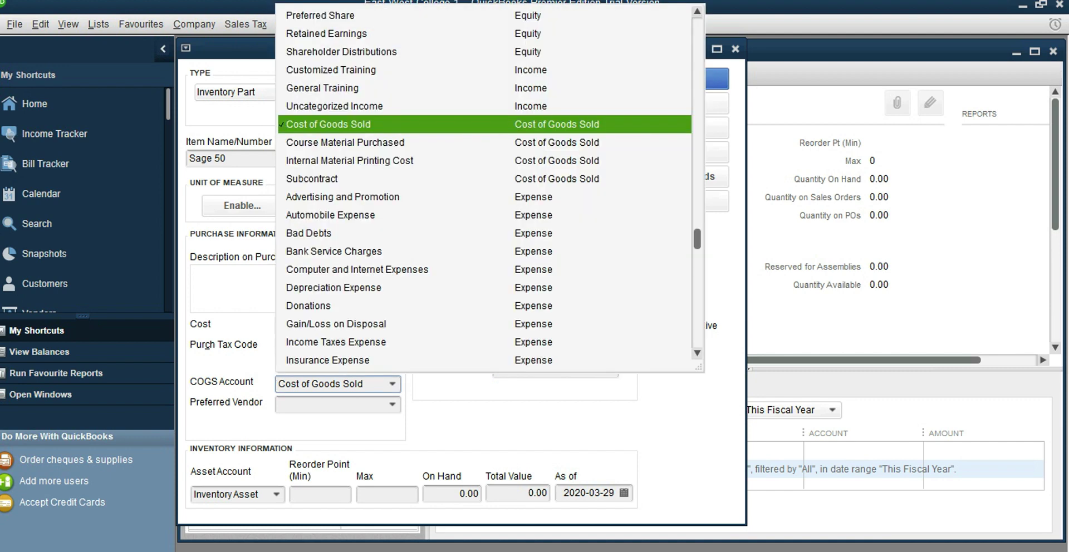
{"action": "left_click", "coordinate": [344, 142]}
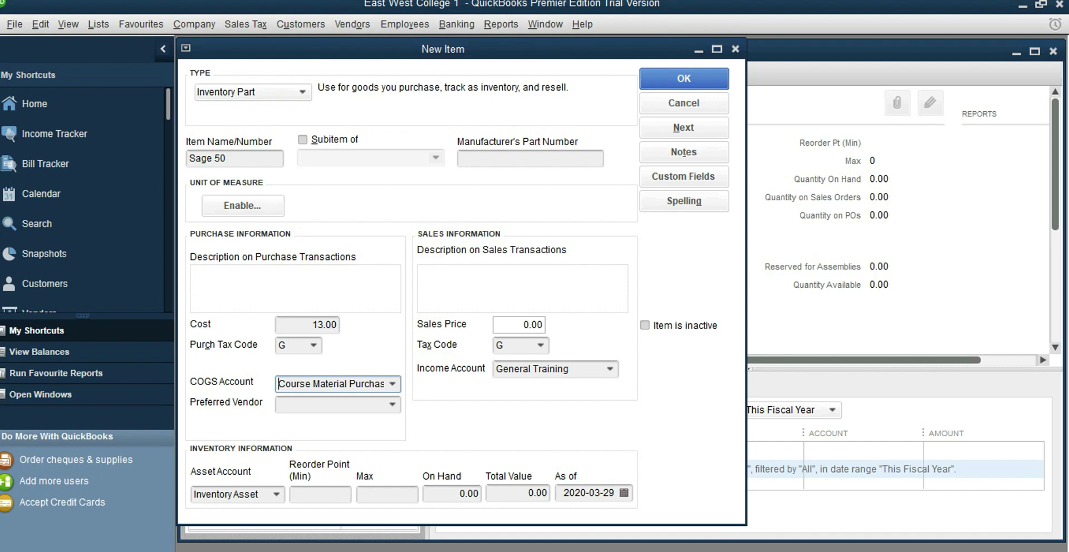
Set the Sage 50 item's on-hand quantity to 500 as of 2020-11-30.
{"action": "double_click", "coordinate": [469, 493]}
{"action": "type", "text": "500"}
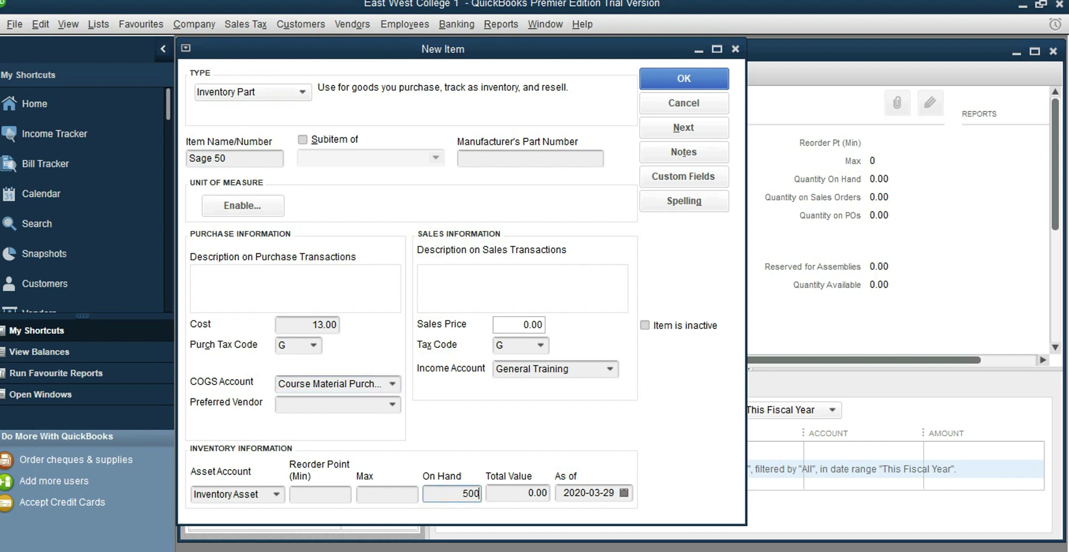
{"action": "left_click", "coordinate": [516, 493]}
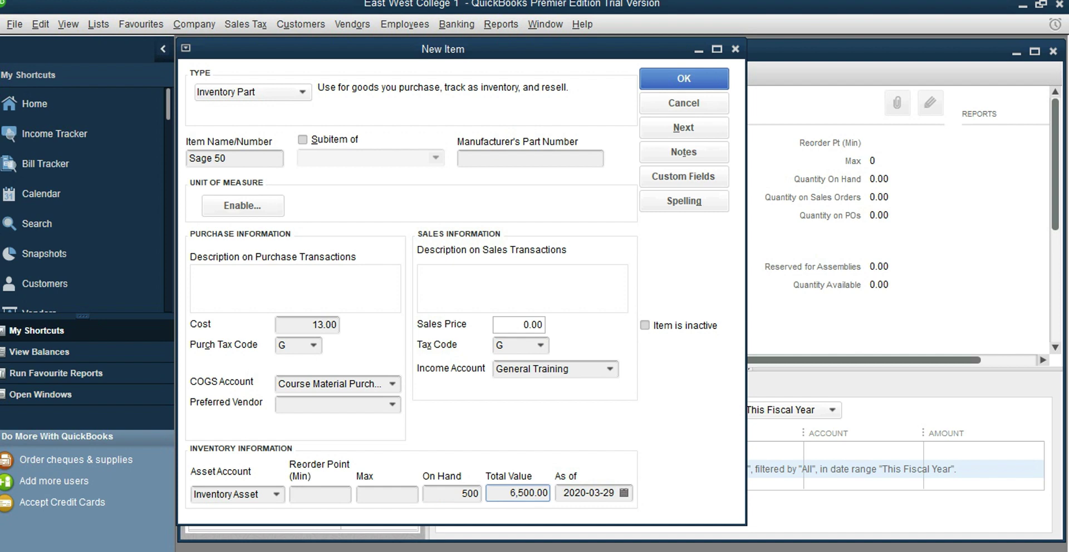
{"action": "left_click", "coordinate": [623, 492]}
{"action": "left_click", "coordinate": [685, 439]}
{"action": "left_click", "coordinate": [685, 439]}
{"action": "left_click", "coordinate": [685, 439]}
{"action": "left_click", "coordinate": [685, 439]}
{"action": "left_click", "coordinate": [685, 439]}
{"action": "left_click", "coordinate": [685, 439]}
{"action": "left_click", "coordinate": [685, 439]}
{"action": "left_click", "coordinate": [685, 439]}
{"action": "left_click", "coordinate": [686, 439]}
{"action": "left_click", "coordinate": [573, 439]}
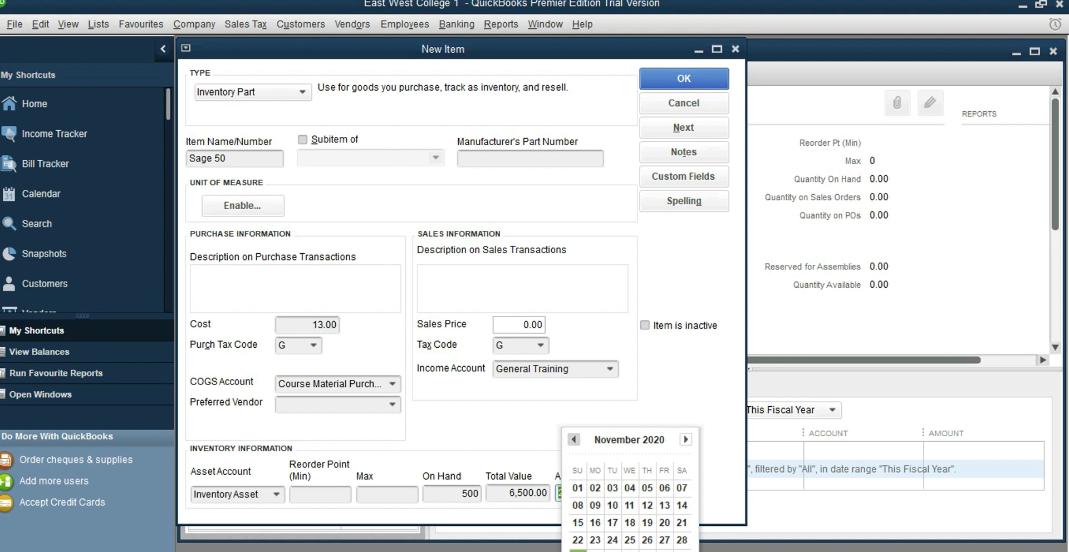
{"action": "left_click", "coordinate": [595, 551]}
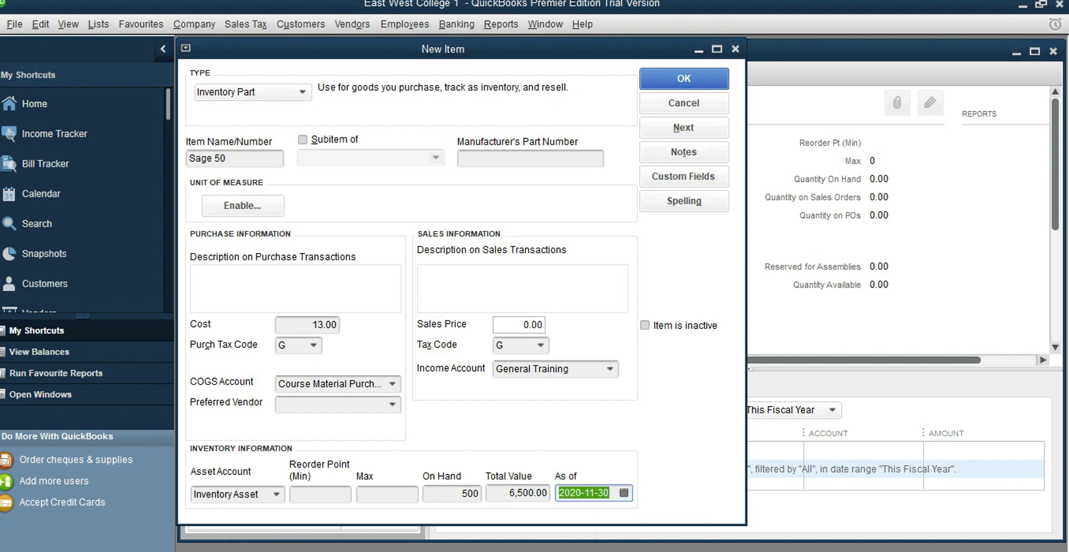
Save the Sage 50 inventory item, accepting its future-dated transaction.
{"action": "left_click", "coordinate": [683, 78]}
{"action": "left_click", "coordinate": [499, 280]}
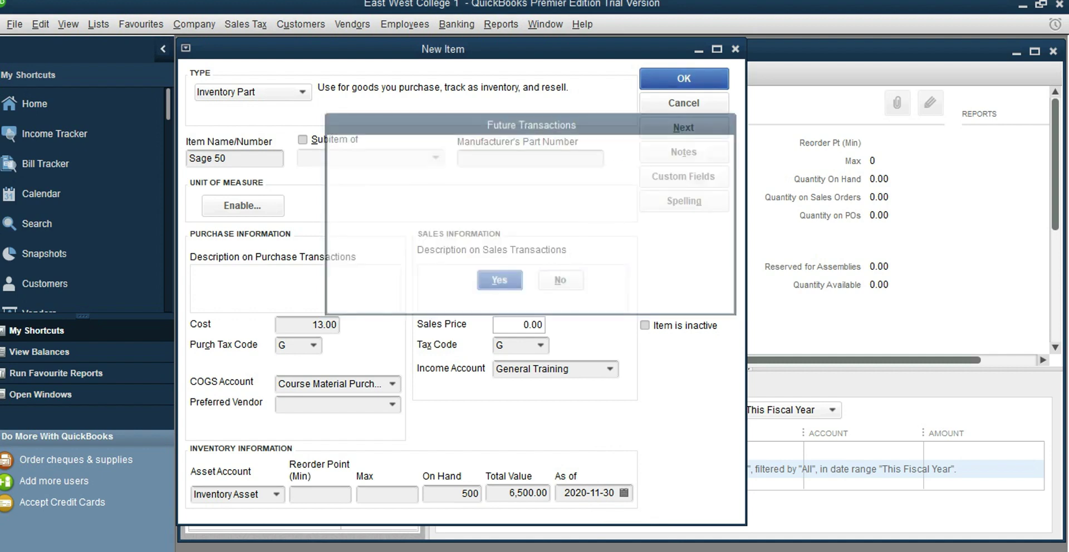
{"action": "key", "text": "Return"}
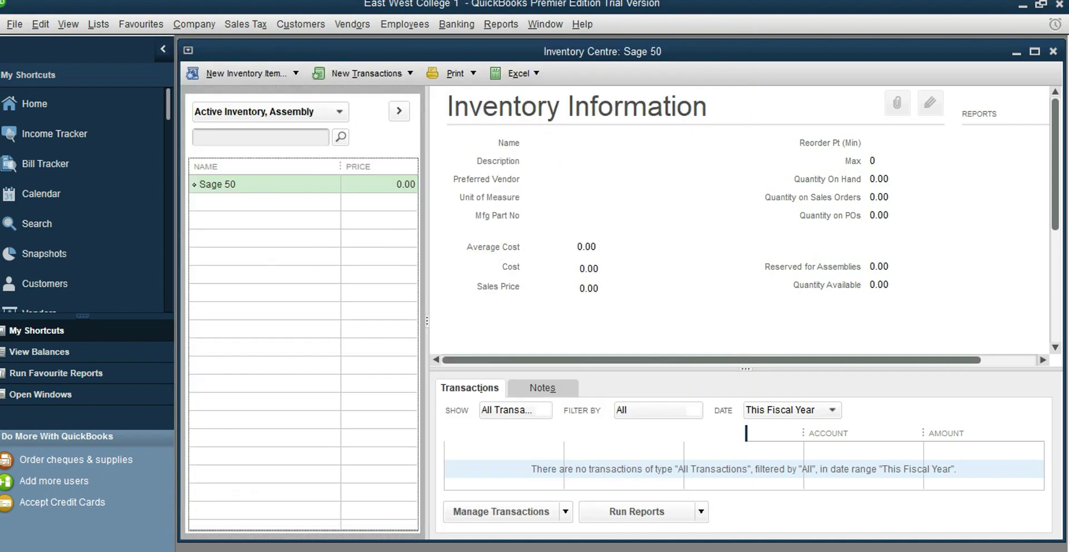
Create a new inventory part named QuickBooks and set its cost to 17.50.
{"action": "left_click", "coordinate": [246, 73]}
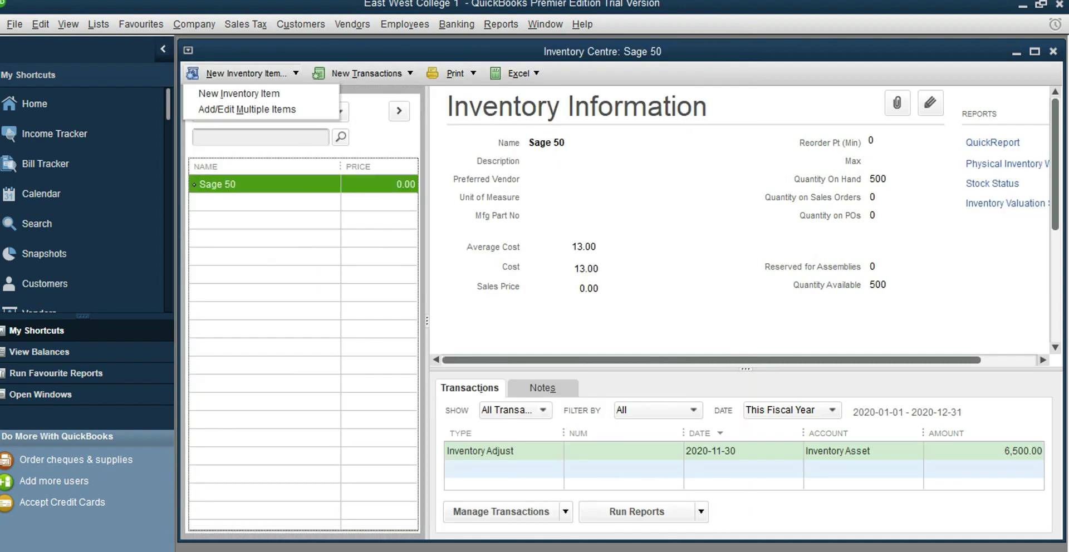
{"action": "left_click", "coordinate": [228, 91]}
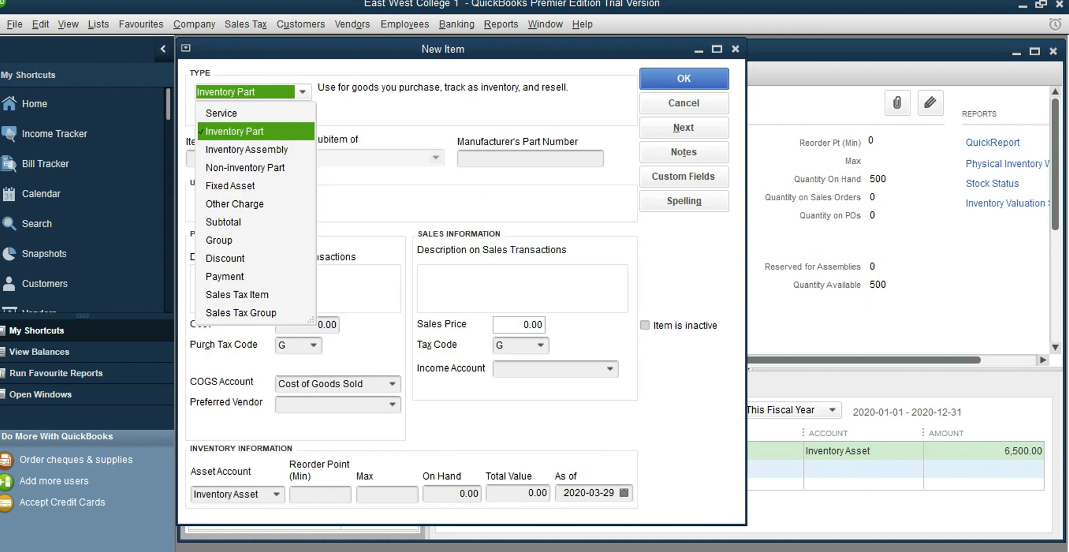
{"action": "left_click", "coordinate": [234, 131]}
{"action": "left_click", "coordinate": [234, 158]}
{"action": "type", "text": "QuickBooks"}
{"action": "double_click", "coordinate": [325, 325]}
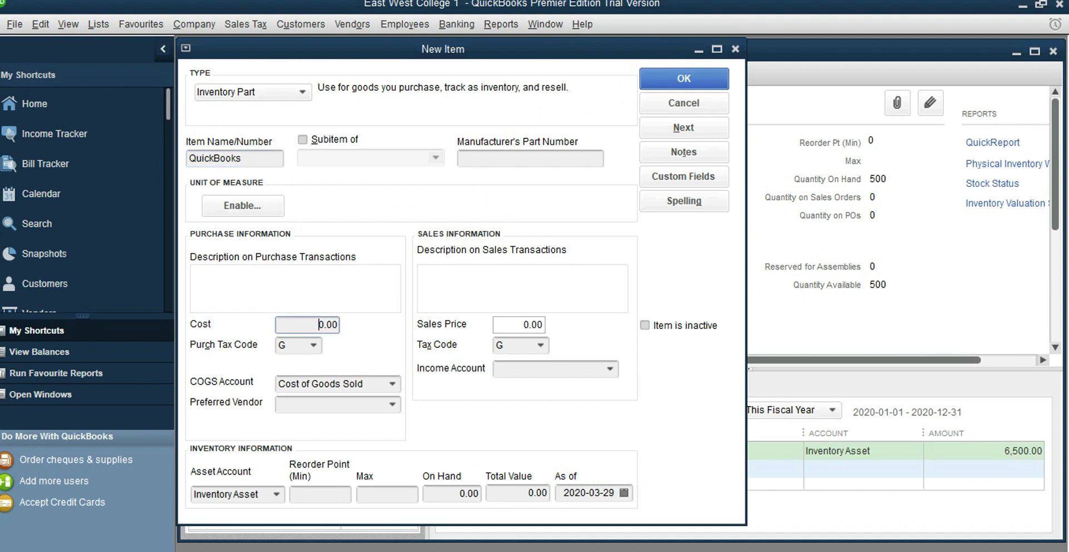
{"action": "type", "text": "17.50"}
Assign General Training as the QuickBooks item's income account and Course Material Purchased as its COGS account.
{"action": "left_click", "coordinate": [548, 368]}
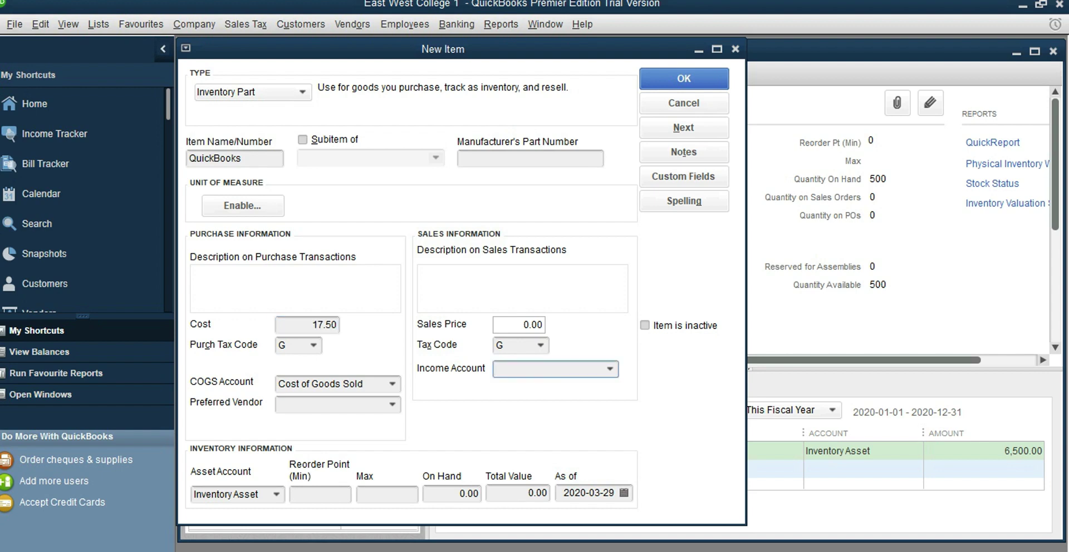
{"action": "key", "text": "alt+Down"}
{"action": "left_click", "coordinate": [540, 408]}
{"action": "left_click", "coordinate": [392, 384]}
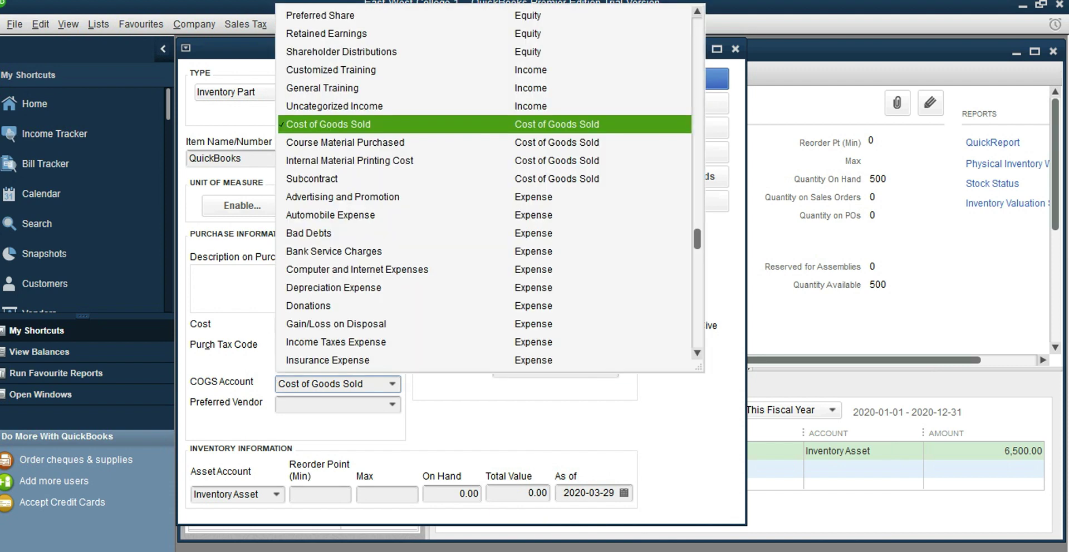
{"action": "key", "text": "Down"}
{"action": "key", "text": "Return"}
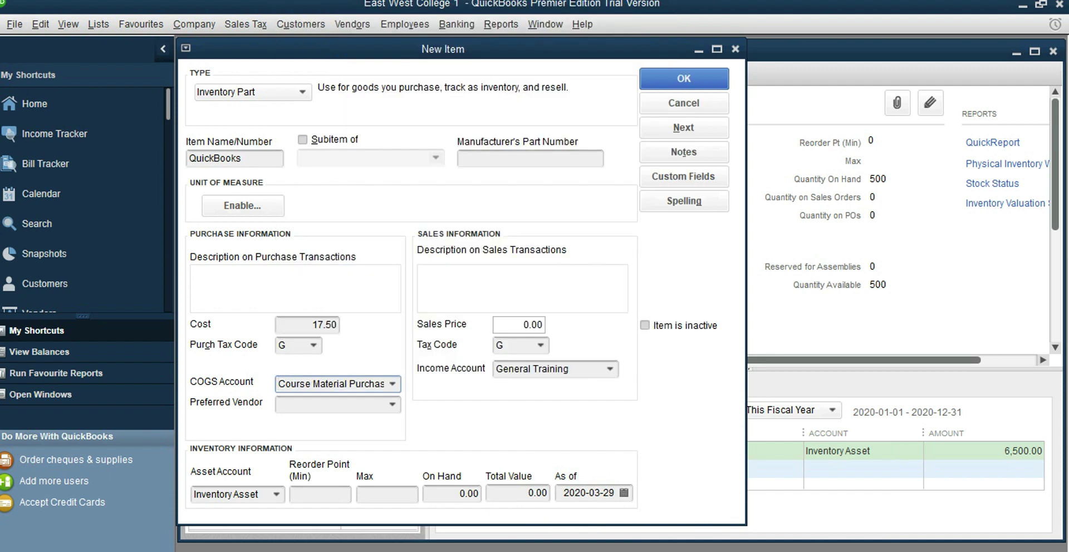
Set the QuickBooks item's on-hand quantity to 200 as of 2020-11-30 and save the item.
{"action": "left_click", "coordinate": [451, 493]}
{"action": "type", "text": "200"}
{"action": "left_click", "coordinate": [515, 493]}
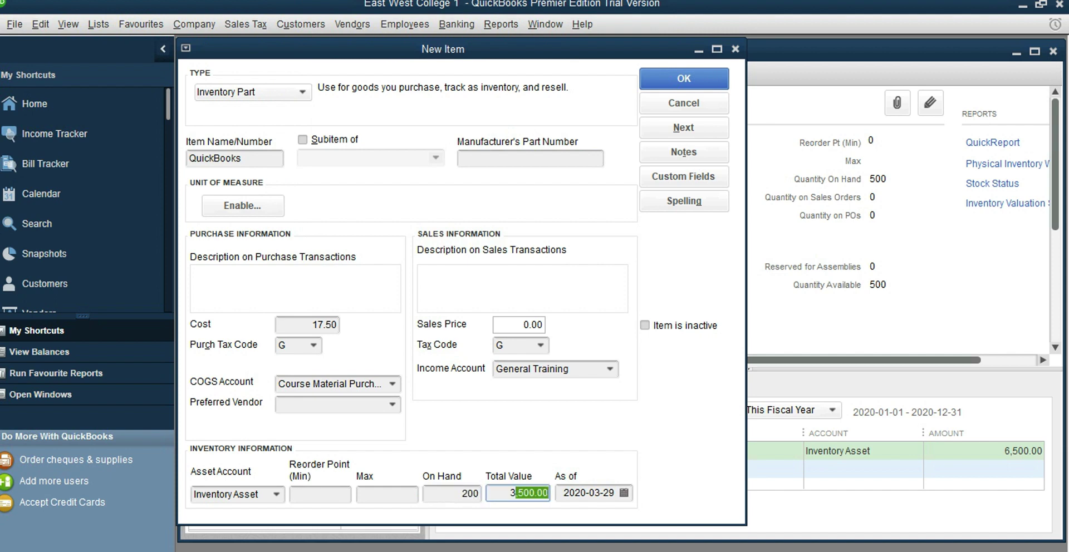
{"action": "left_click", "coordinate": [608, 493]}
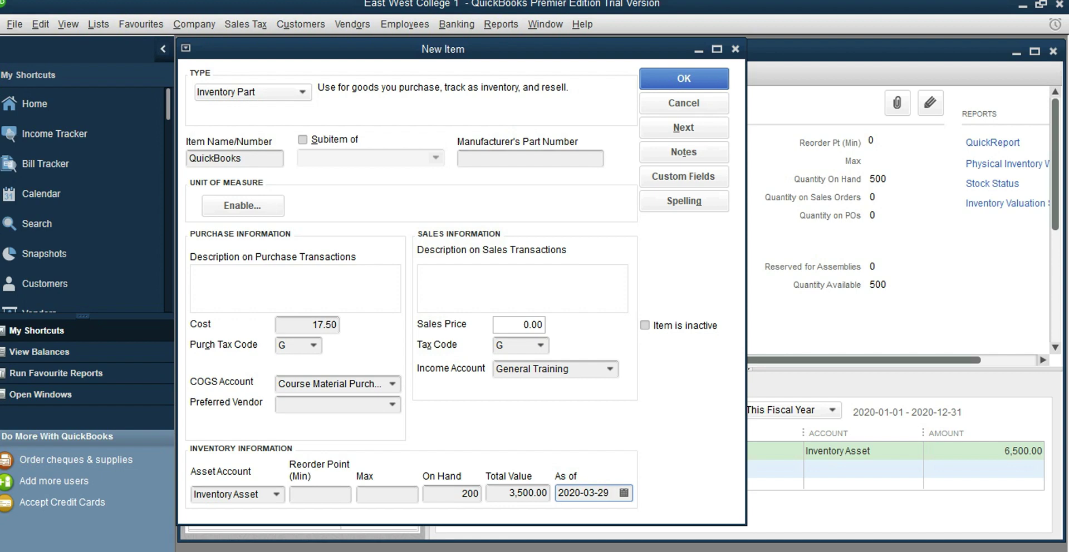
{"action": "left_click", "coordinate": [624, 493]}
{"action": "left_click", "coordinate": [685, 439]}
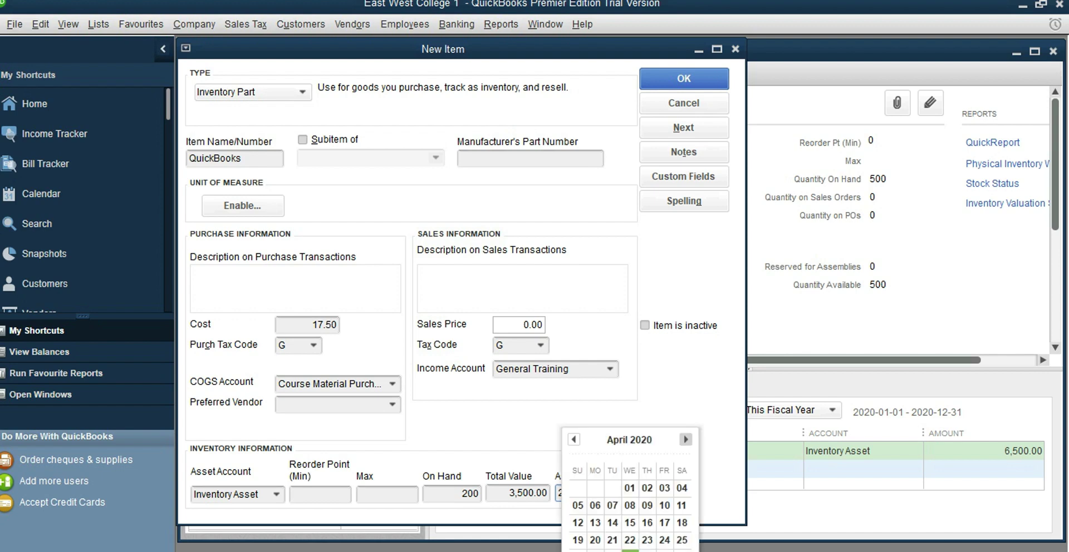
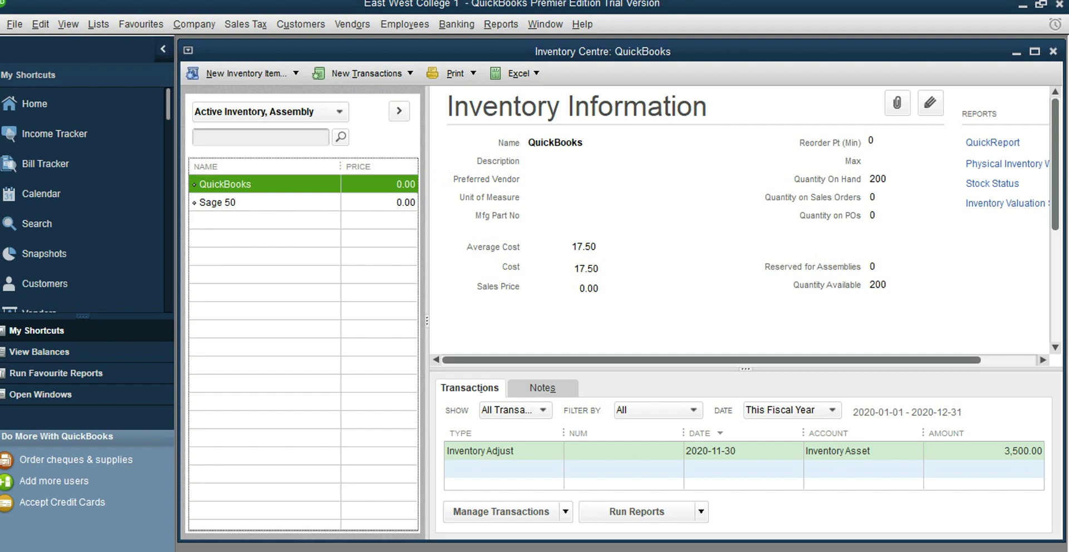
Add a new vendor named Enbridge Inc in the Vendor Centre.
{"action": "left_click", "coordinate": [352, 24]}
{"action": "left_click", "coordinate": [378, 45]}
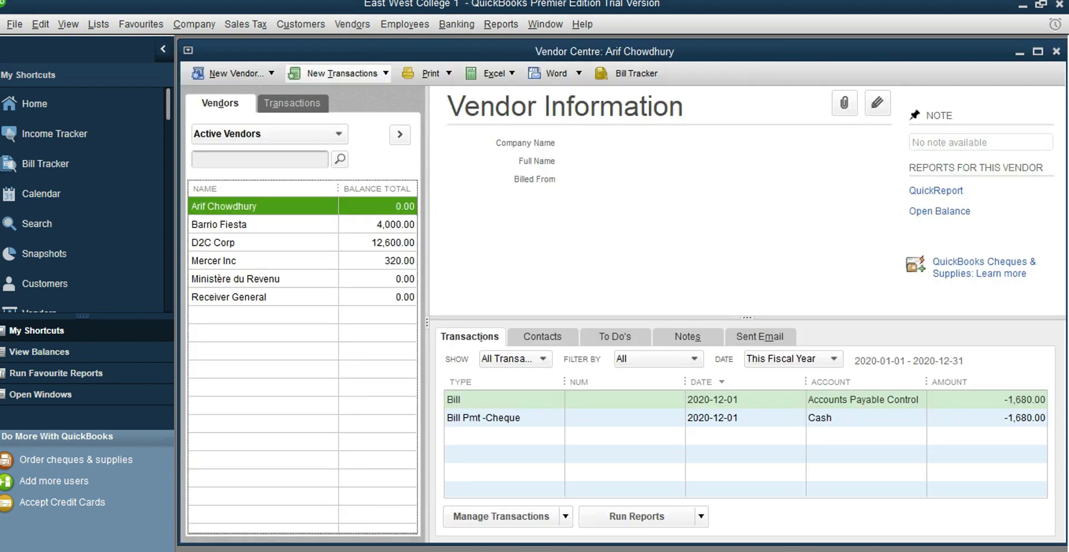
{"action": "left_click", "coordinate": [241, 72]}
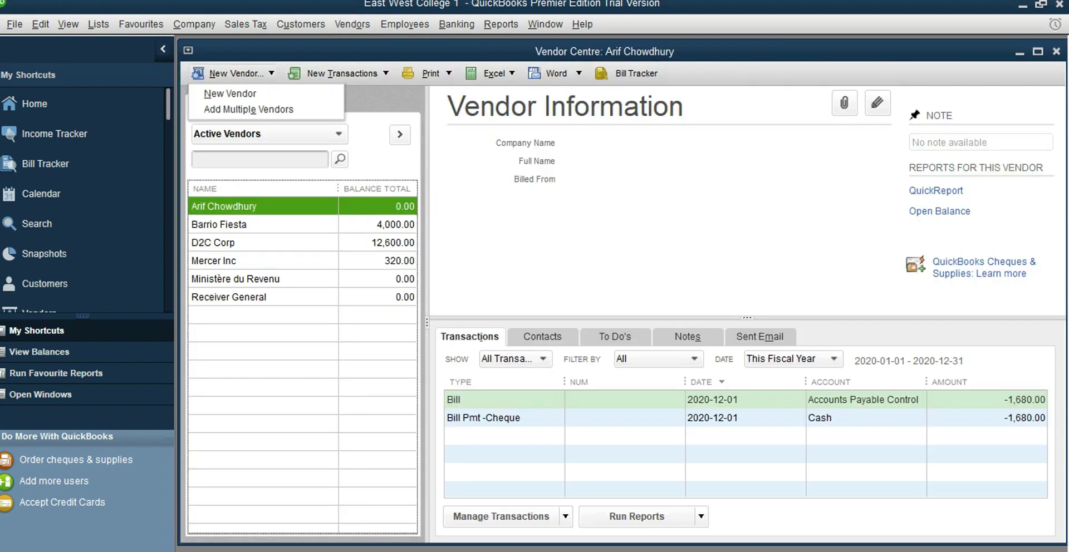
{"action": "left_click", "coordinate": [230, 93]}
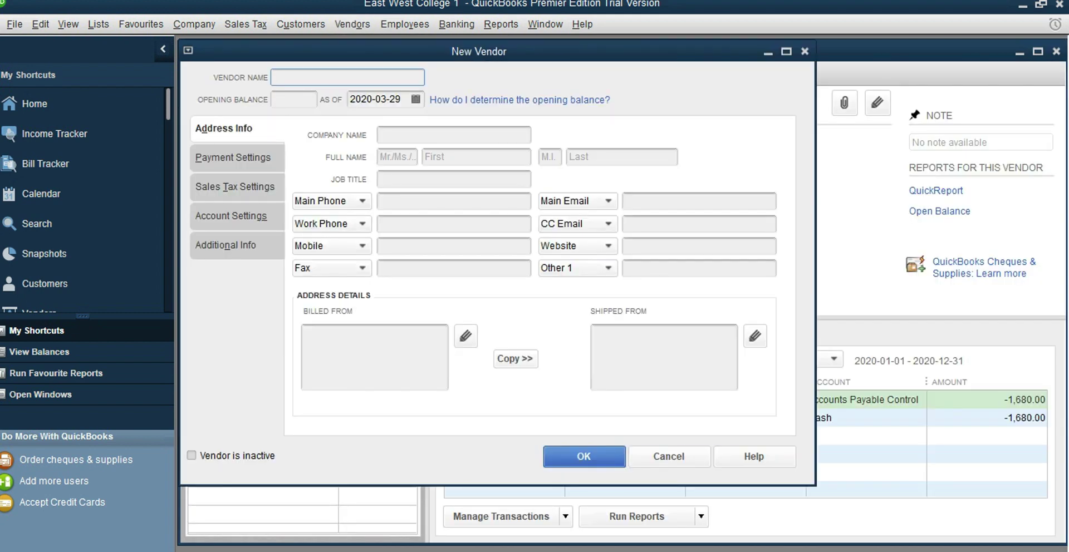
{"action": "type", "text": "Enbridge Inc"}
{"action": "key", "text": "Return"}
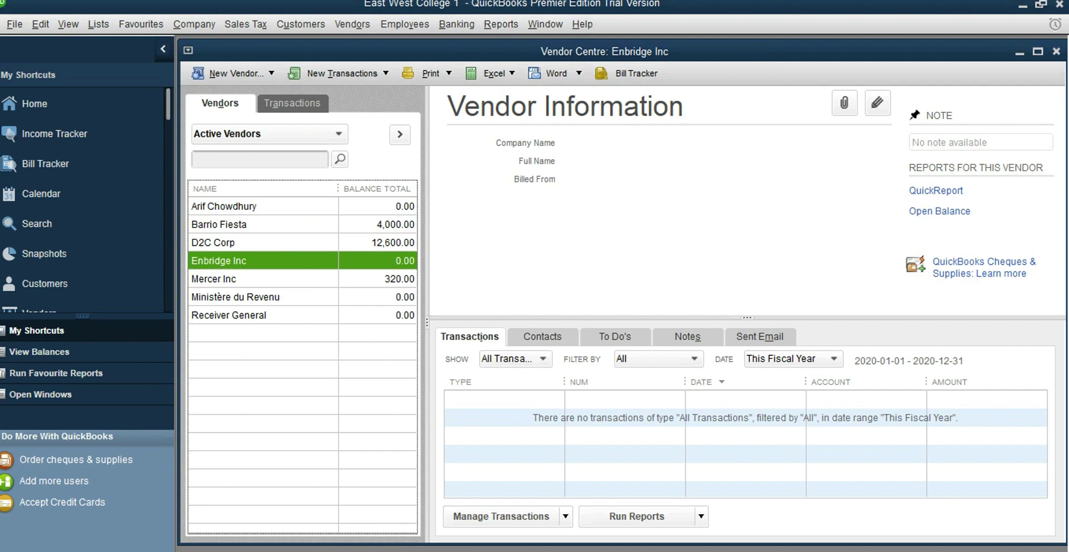
Start a new bill for Enbridge Inc and date it 2020-12-05.
{"action": "left_click", "coordinate": [341, 73]}
{"action": "left_click", "coordinate": [318, 94]}
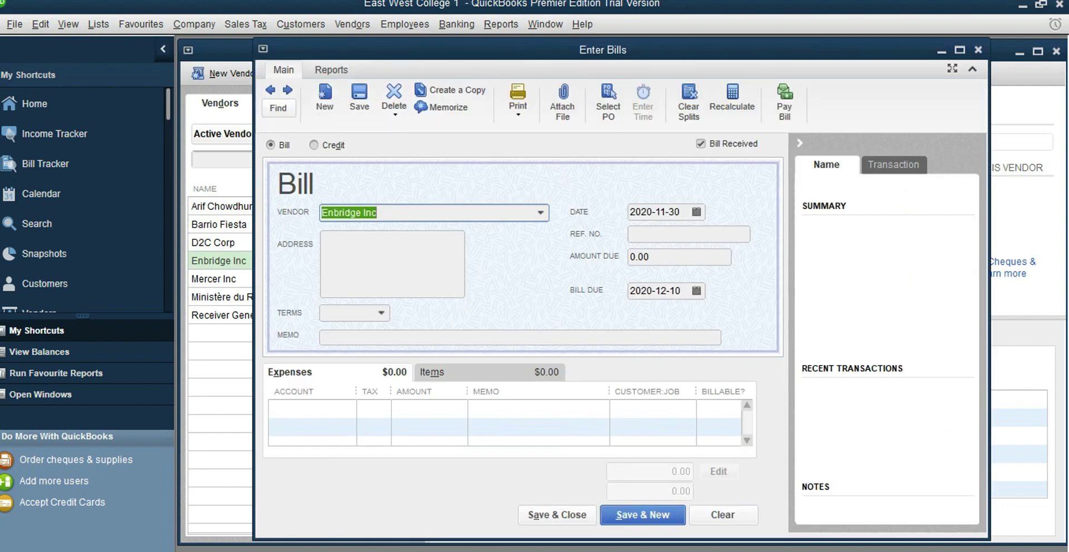
{"action": "key", "text": "Tab"}
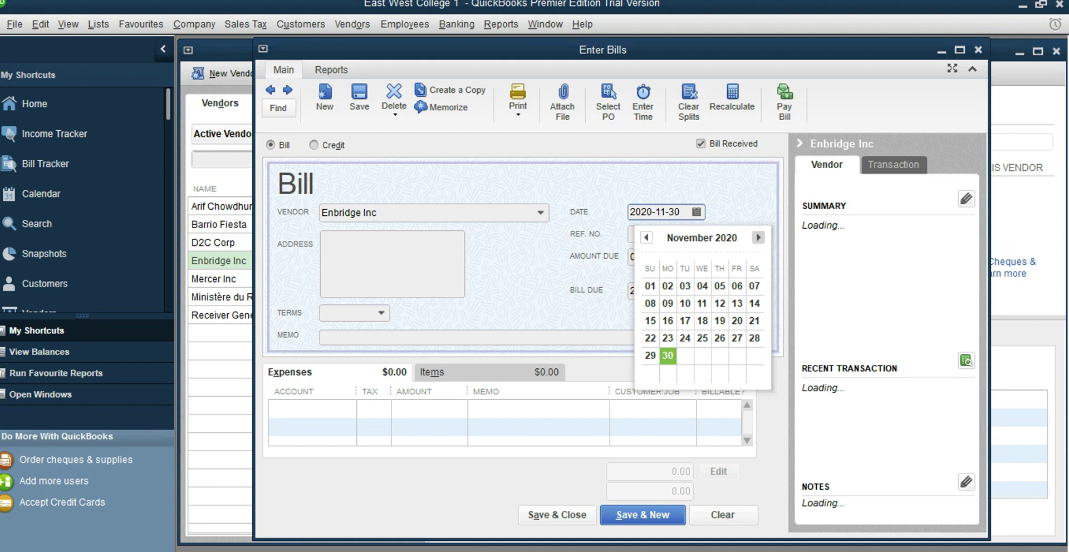
{"action": "left_click", "coordinate": [758, 238]}
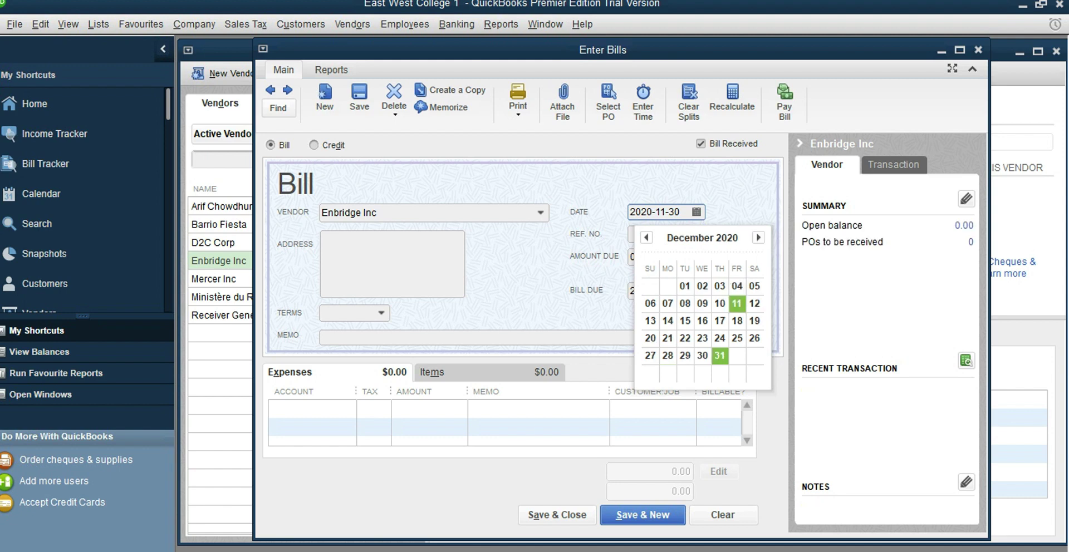
{"action": "left_click", "coordinate": [754, 286]}
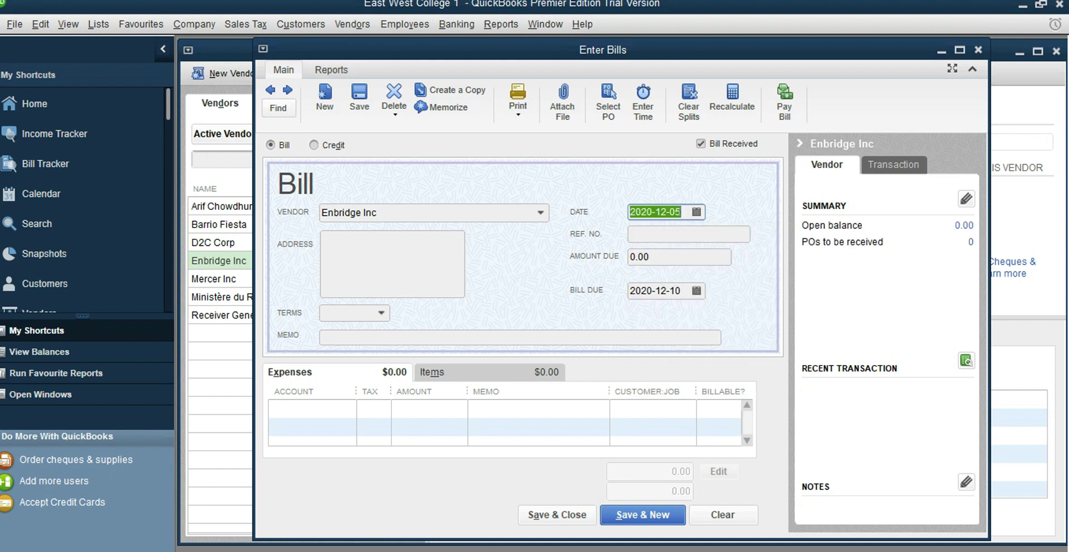
Add Sage 50 as an item line on the Enbridge Inc bill with a unit cost of 15.
{"action": "left_click", "coordinate": [308, 408]}
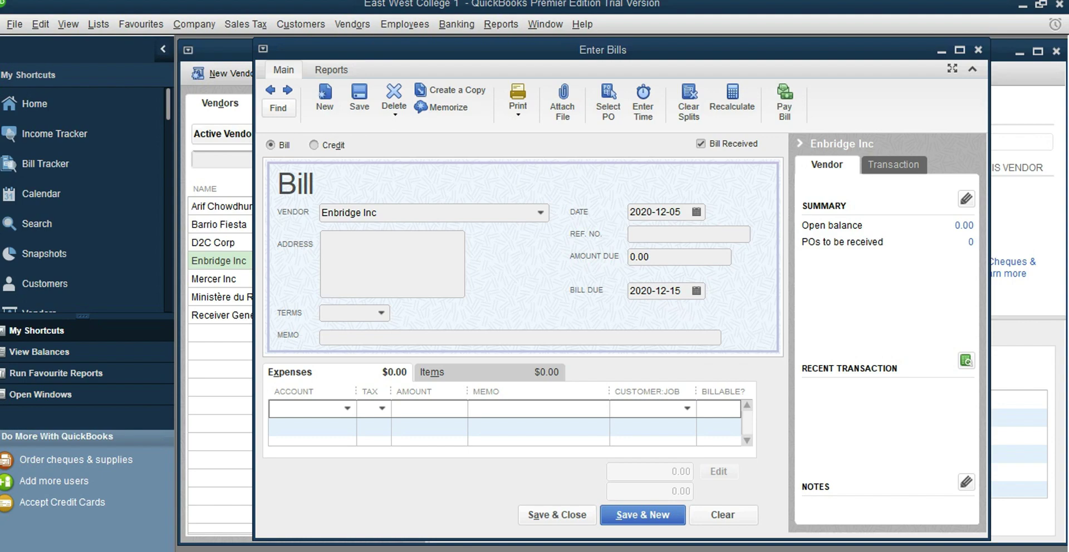
{"action": "key", "text": "alt+m"}
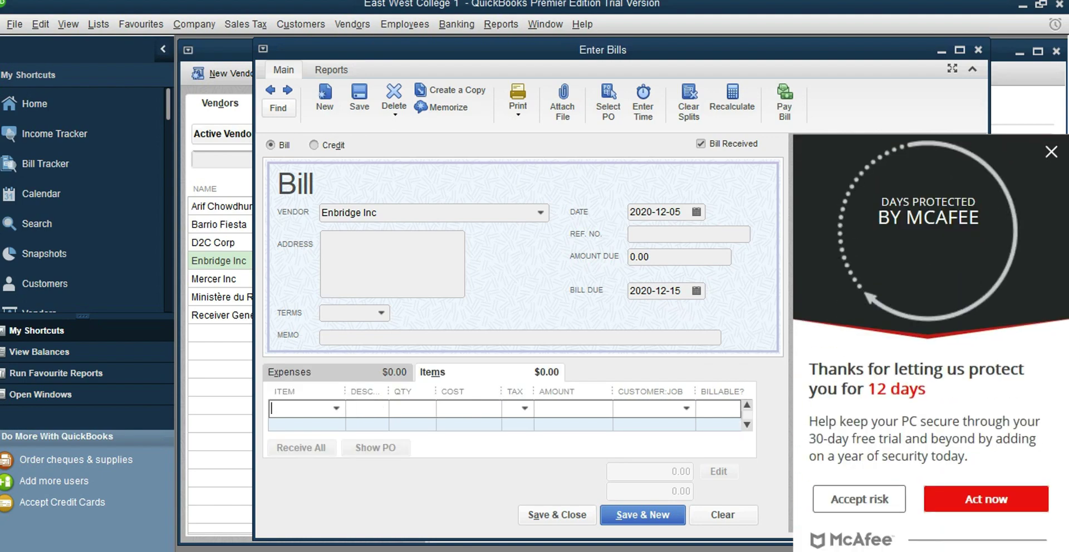
{"action": "left_click", "coordinate": [336, 409]}
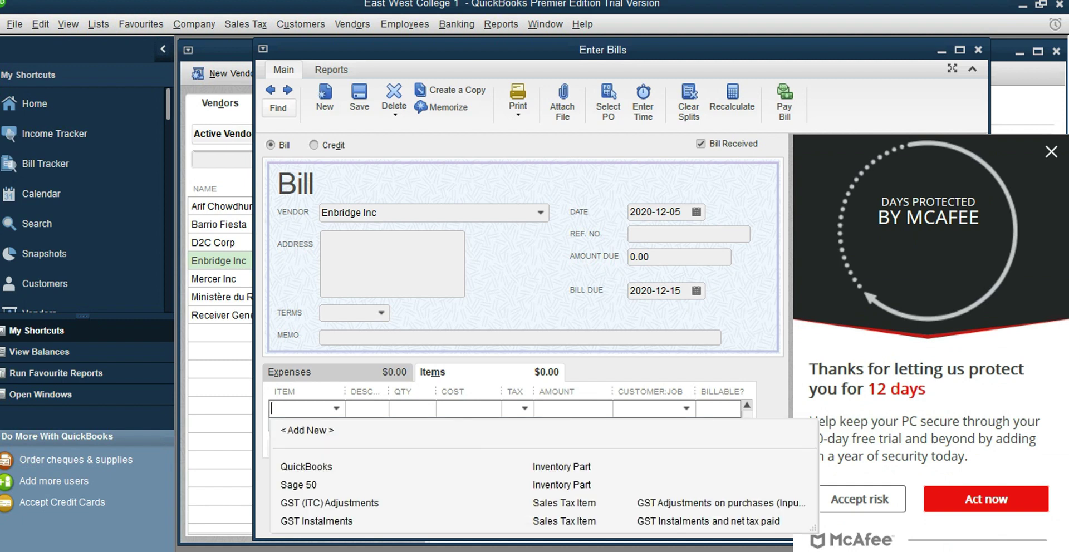
{"action": "left_click", "coordinate": [299, 485]}
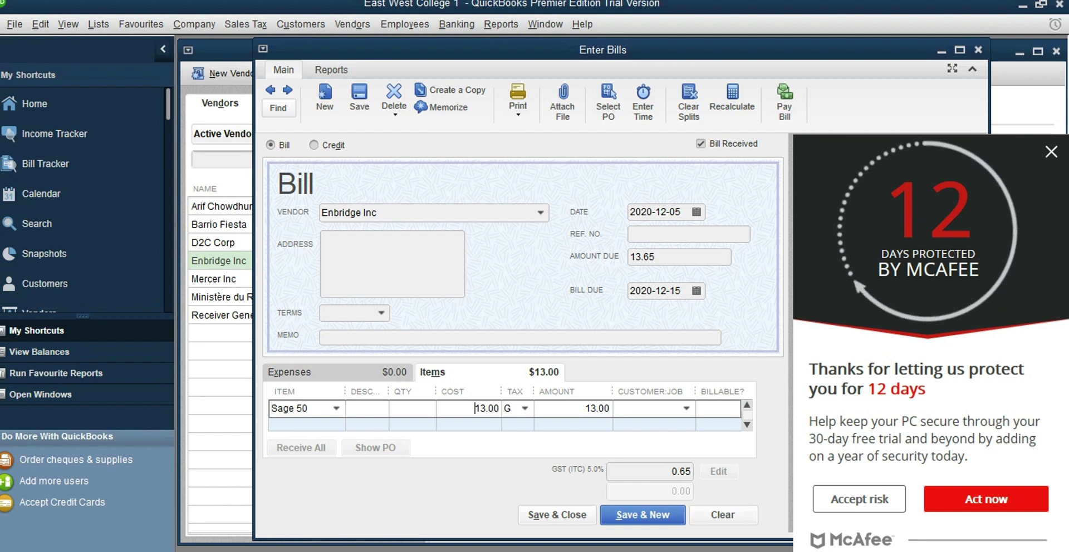
{"action": "left_click", "coordinate": [486, 408]}
{"action": "type", "text": "15"}
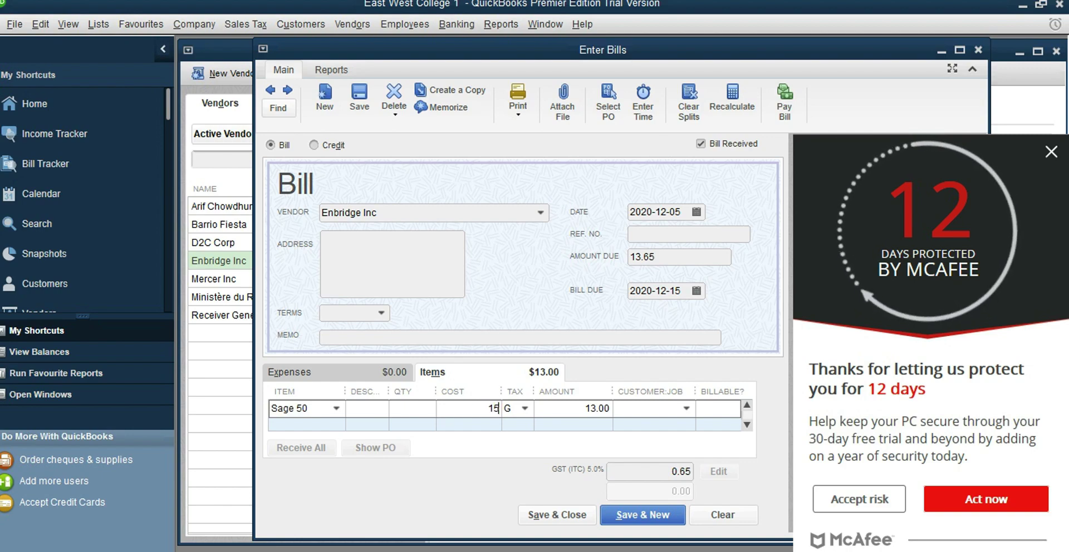
{"action": "key", "text": "Tab"}
{"action": "key", "text": "Return"}
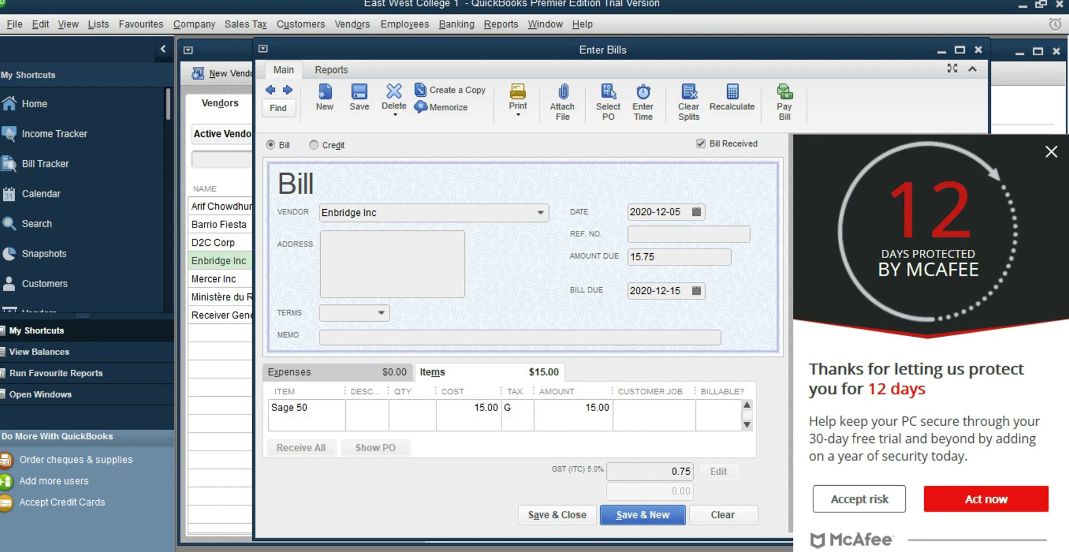
Set the Sage 50 line's quantity to 2000, then save and close the Enbridge Inc bill.
{"action": "left_click", "coordinate": [433, 408]}
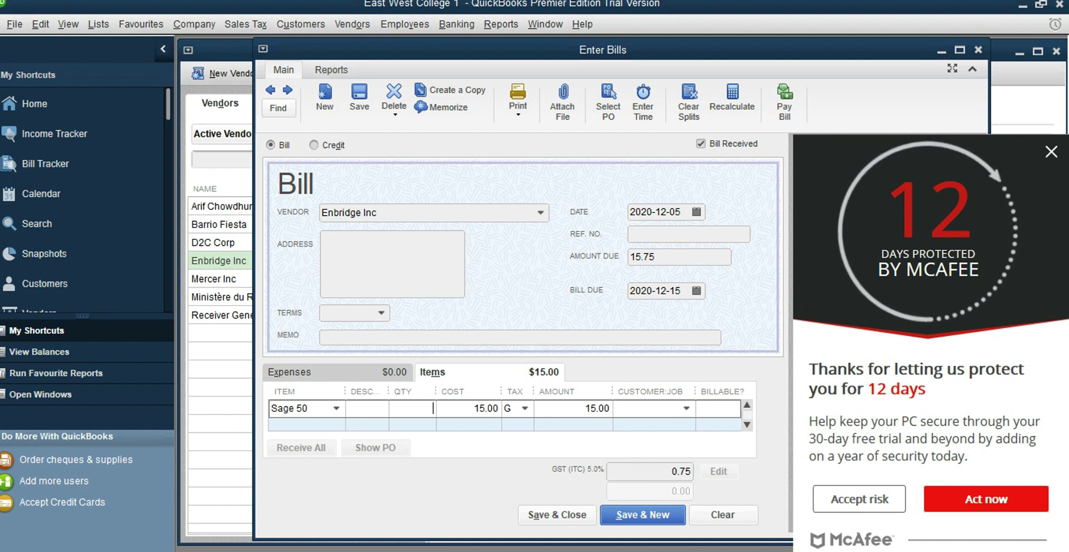
{"action": "type", "text": "2000"}
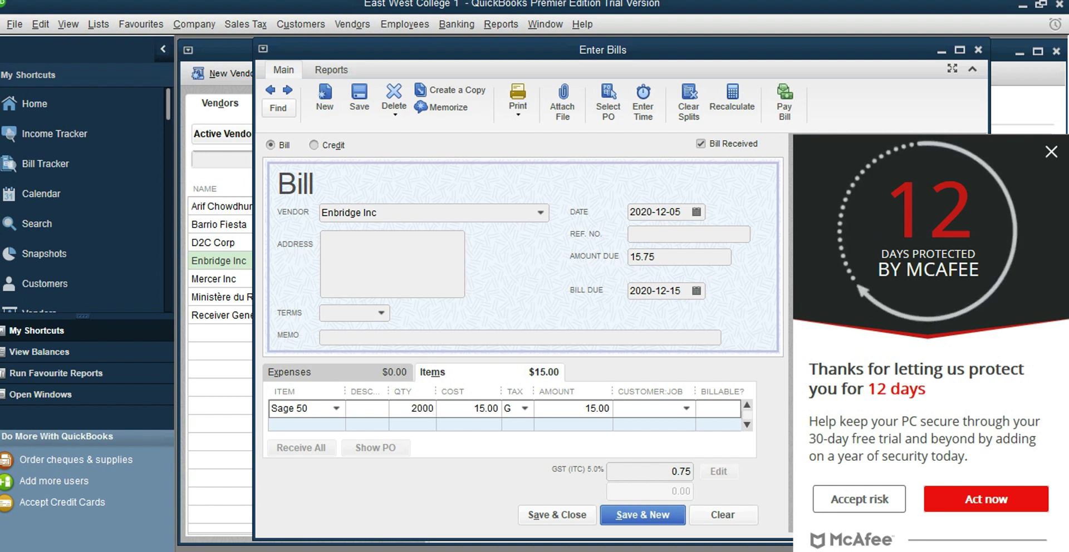
{"action": "key", "text": "Tab"}
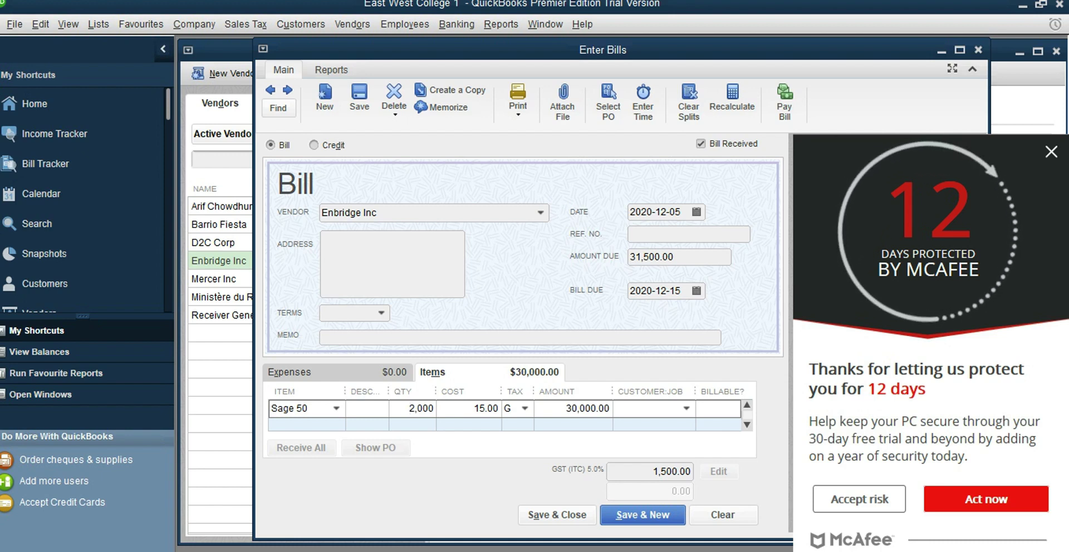
{"action": "left_click", "coordinate": [557, 515]}
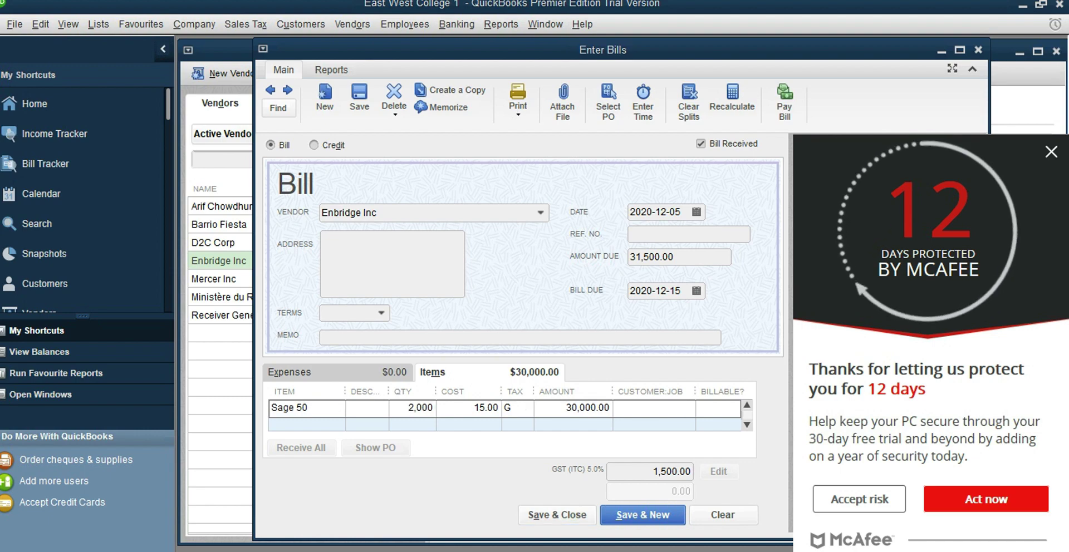
{"action": "key", "text": "Return"}
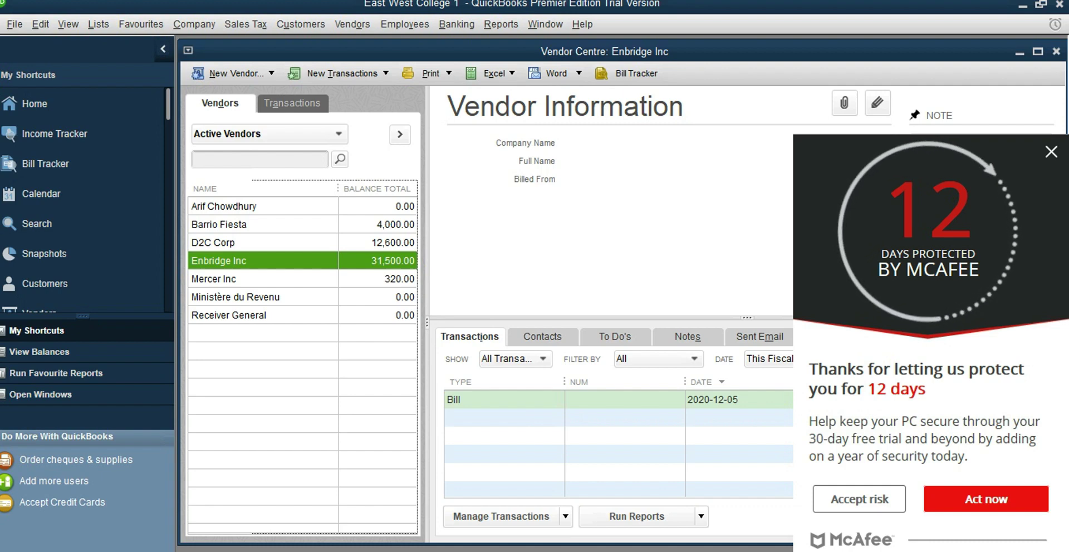
Add a new vendor named High Arctic Inc. in the Vendor Centre.
{"action": "key", "text": "alt+n"}
{"action": "left_click", "coordinate": [230, 93]}
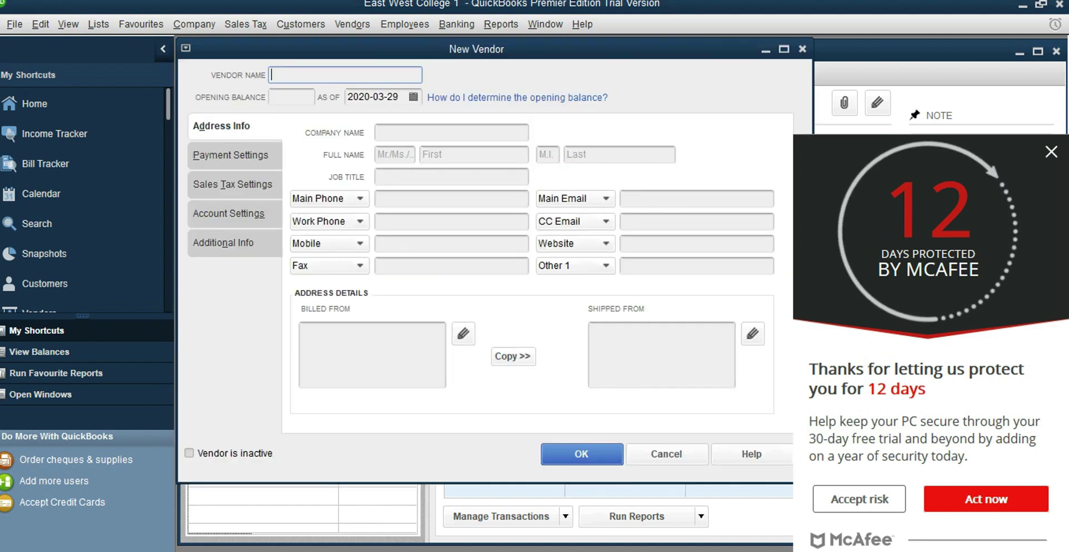
{"action": "type", "text": "High Arc"}
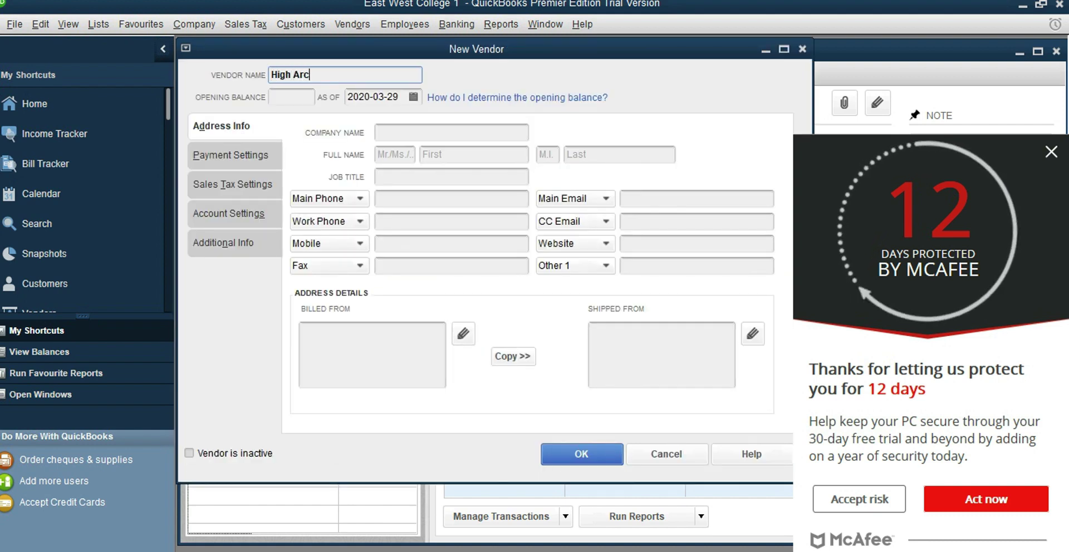
{"action": "type", "text": "tic "}
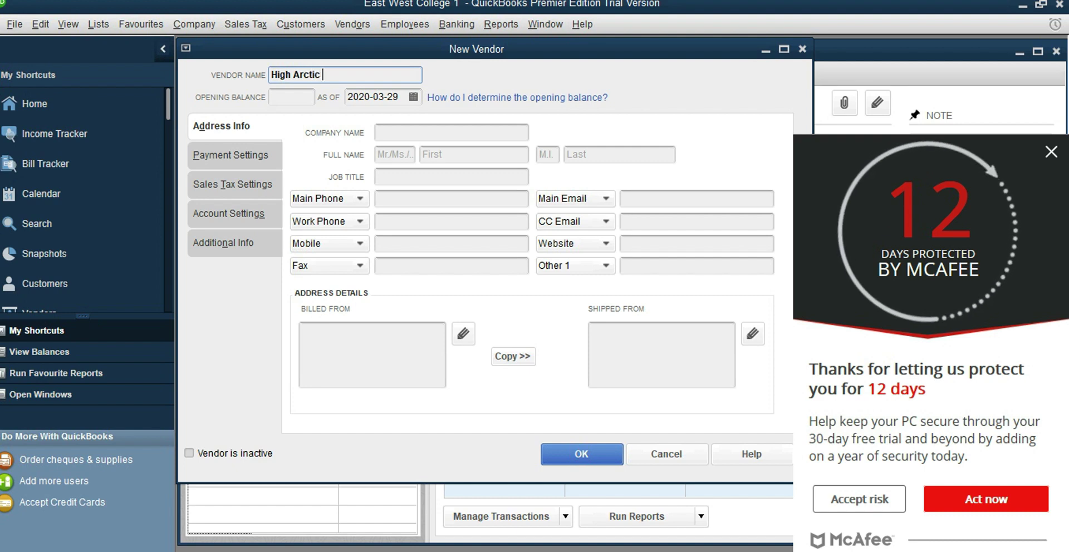
{"action": "type", "text": "Inc."}
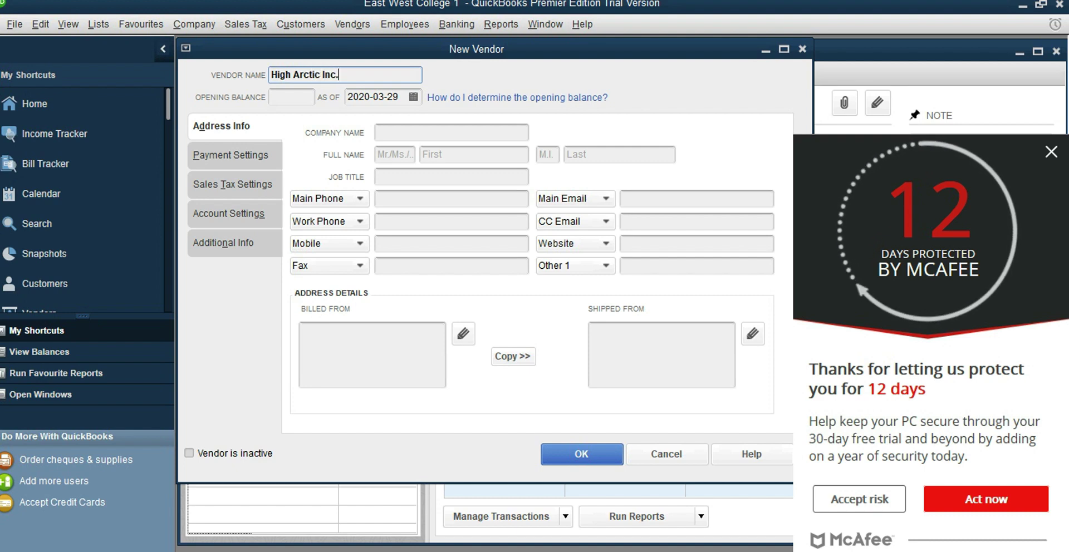
{"action": "key", "text": "Return"}
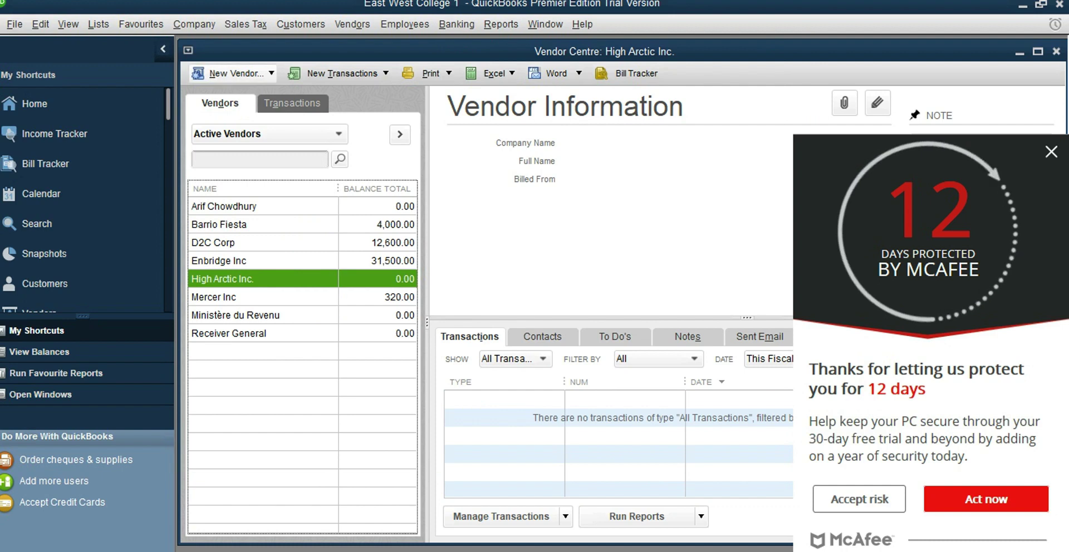
Start a new bill for High Arctic Inc. and add QuickBooks as an item line with a quantity of 1000.
{"action": "left_click", "coordinate": [340, 73]}
{"action": "left_click", "coordinate": [320, 92]}
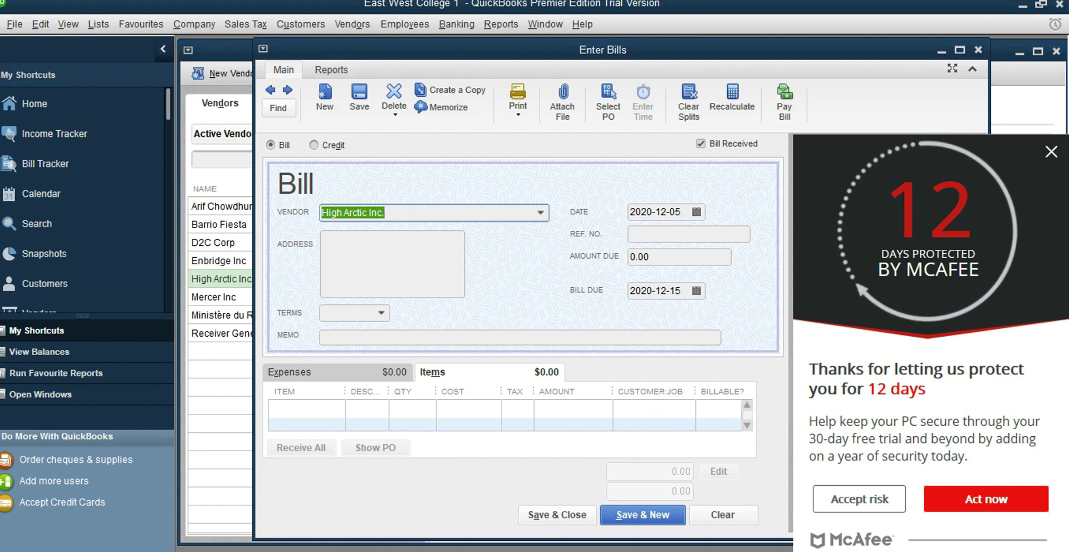
{"action": "left_click", "coordinate": [306, 408]}
{"action": "left_click", "coordinate": [335, 408]}
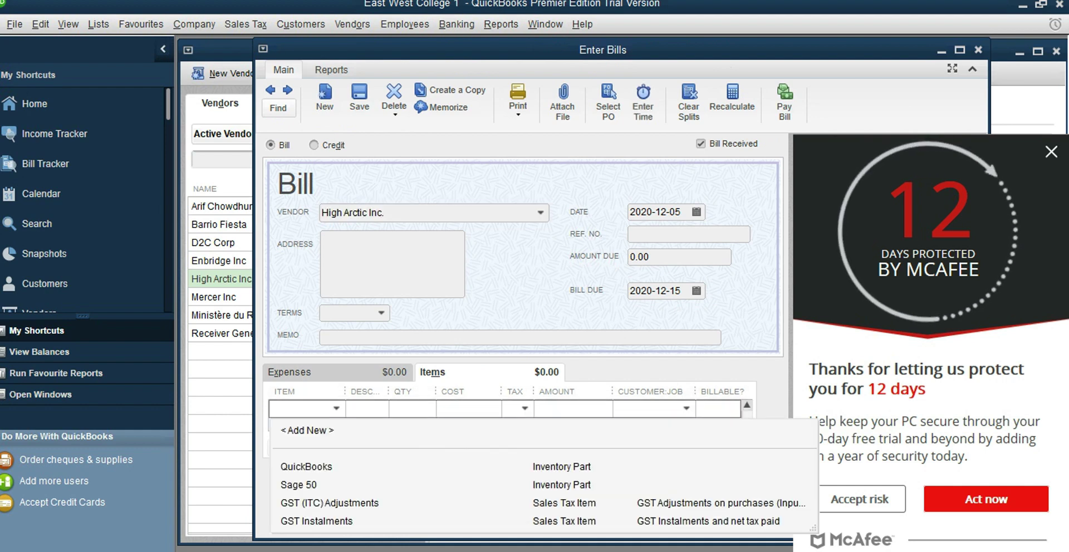
{"action": "left_click", "coordinate": [306, 466]}
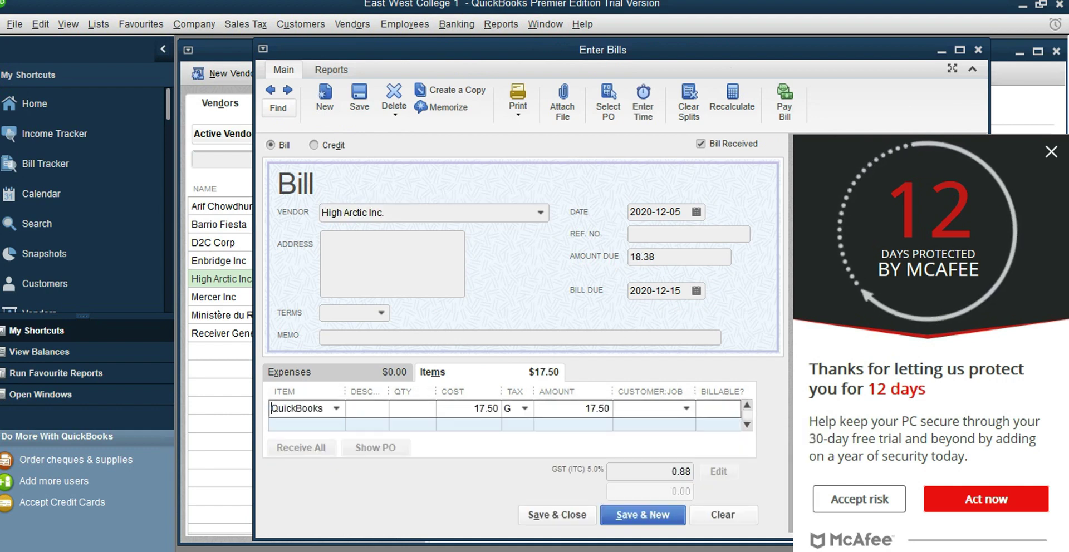
{"action": "type", "text": "1000"}
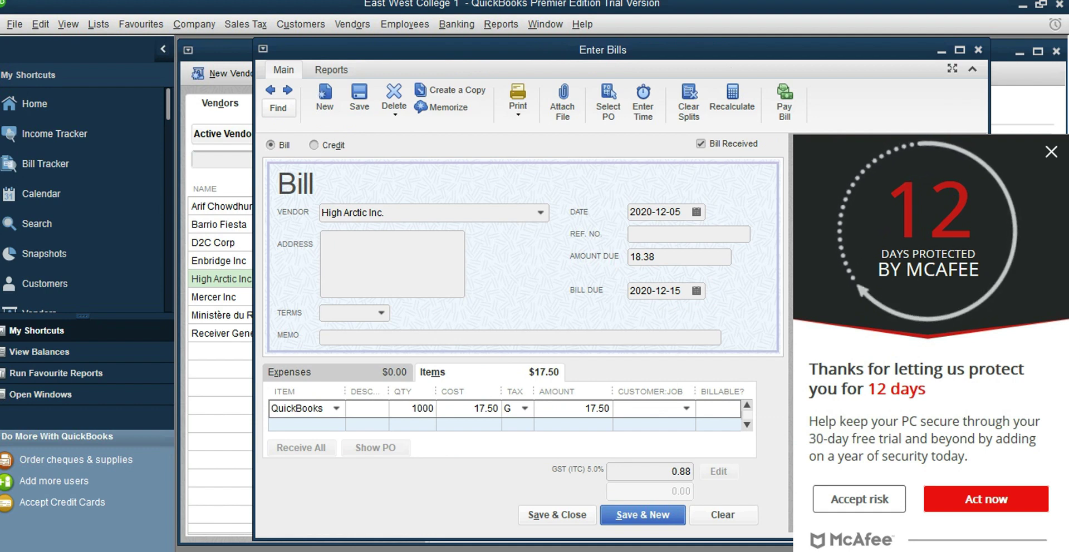
Set the QuickBooks line's unit cost to 18, updating the item's cost too, then save and close the bill and the Vendor Centre.
{"action": "key", "text": "Tab"}
{"action": "type", "text": "1"}
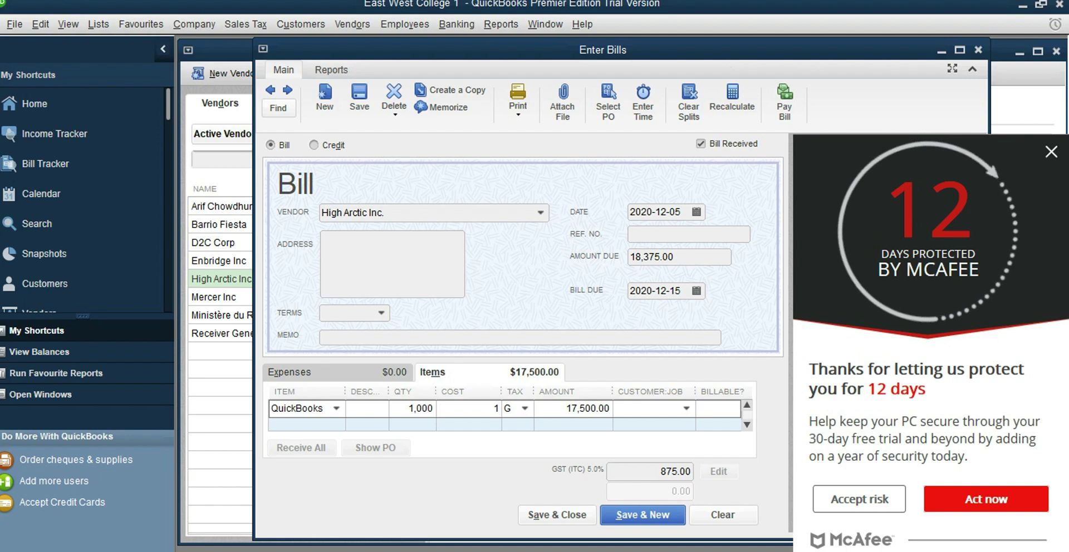
{"action": "type", "text": "8"}
{"action": "key", "text": "Tab"}
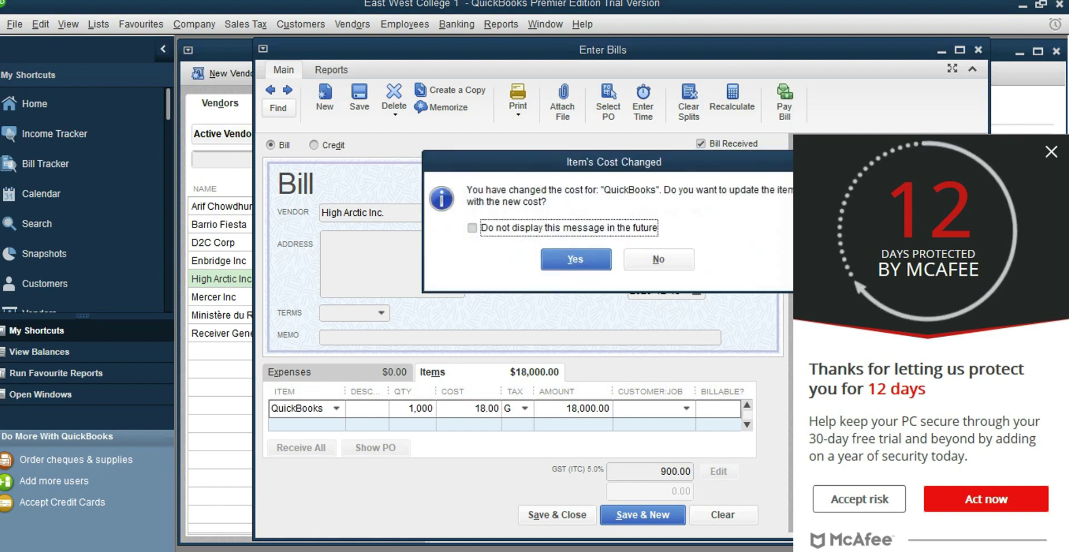
{"action": "key", "text": "Return"}
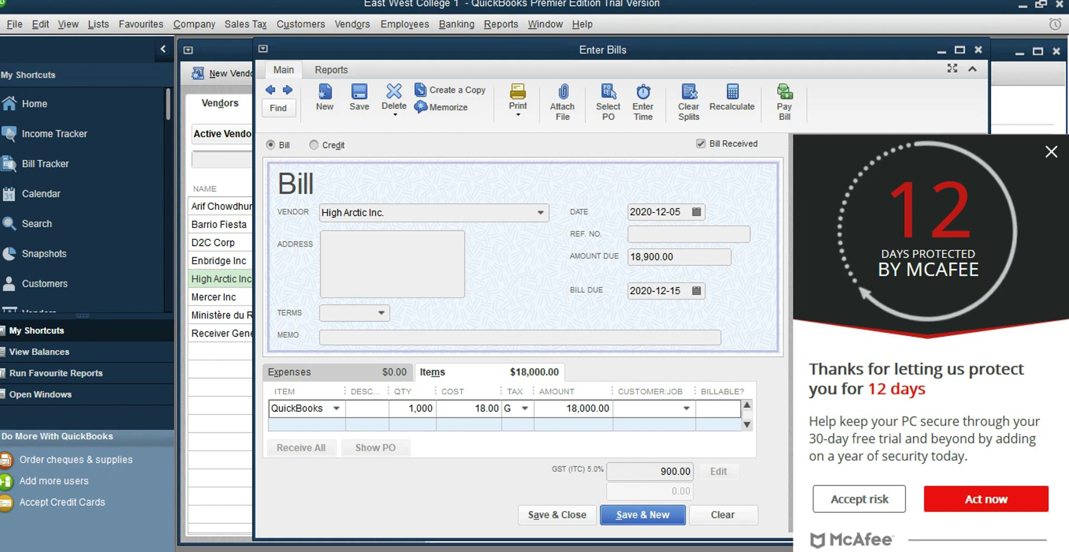
{"action": "key", "text": "alt+a"}
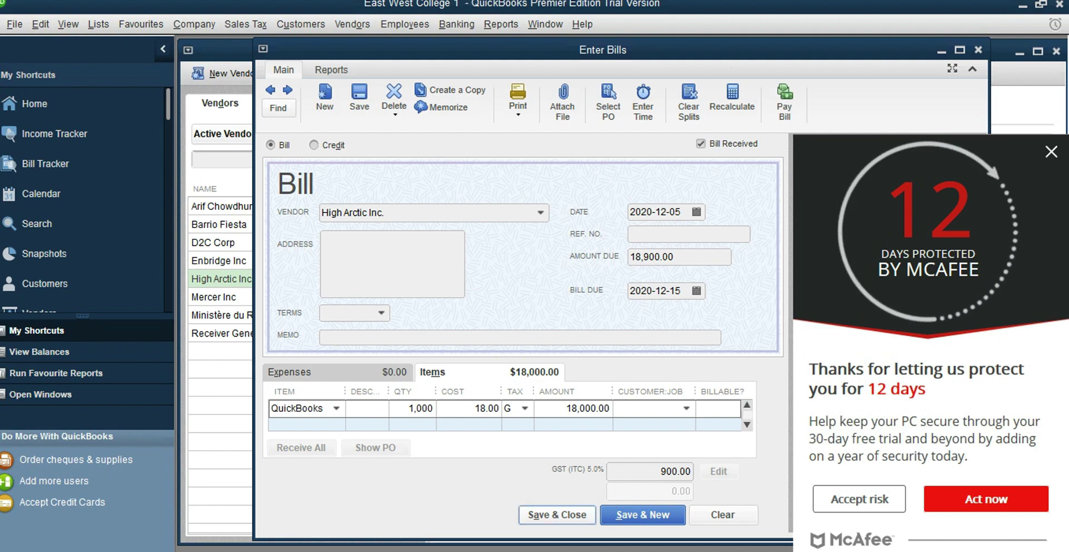
{"action": "key", "text": "Return"}
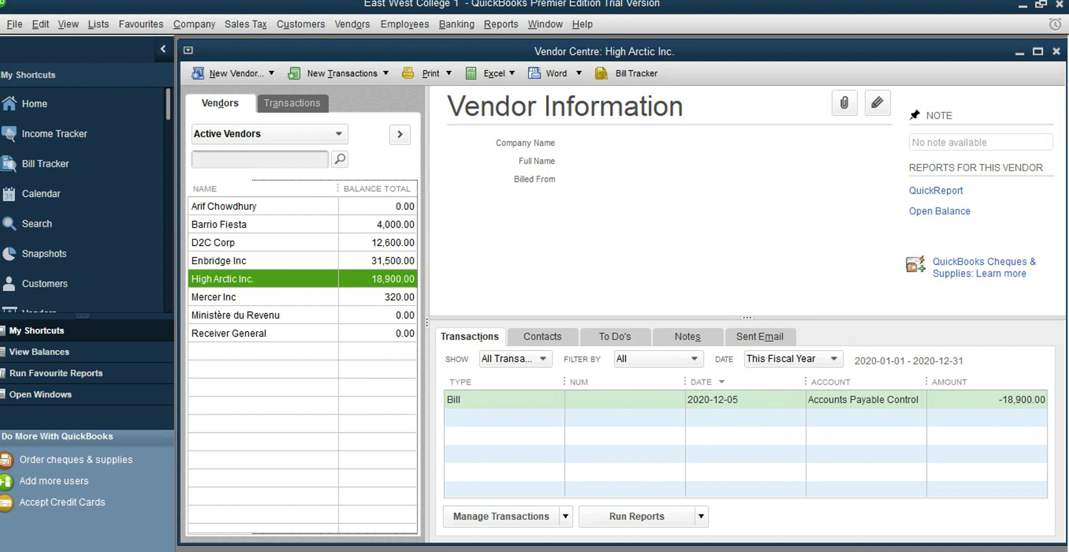
{"action": "left_click", "coordinate": [1056, 51]}
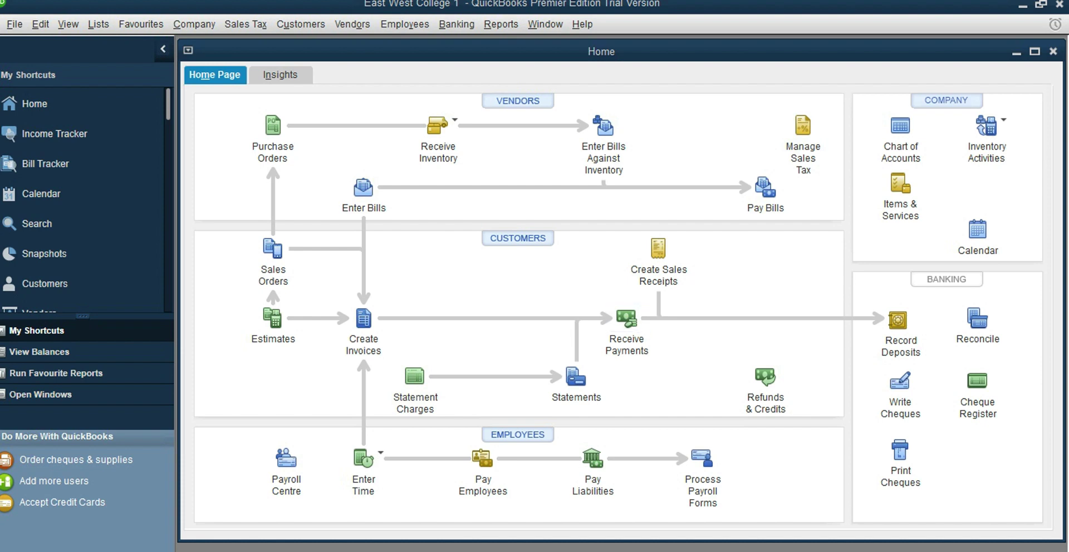
Start an inventory adjustment of type Quantity and Total Value and date it 2020-12-31.
{"action": "left_click", "coordinate": [986, 125]}
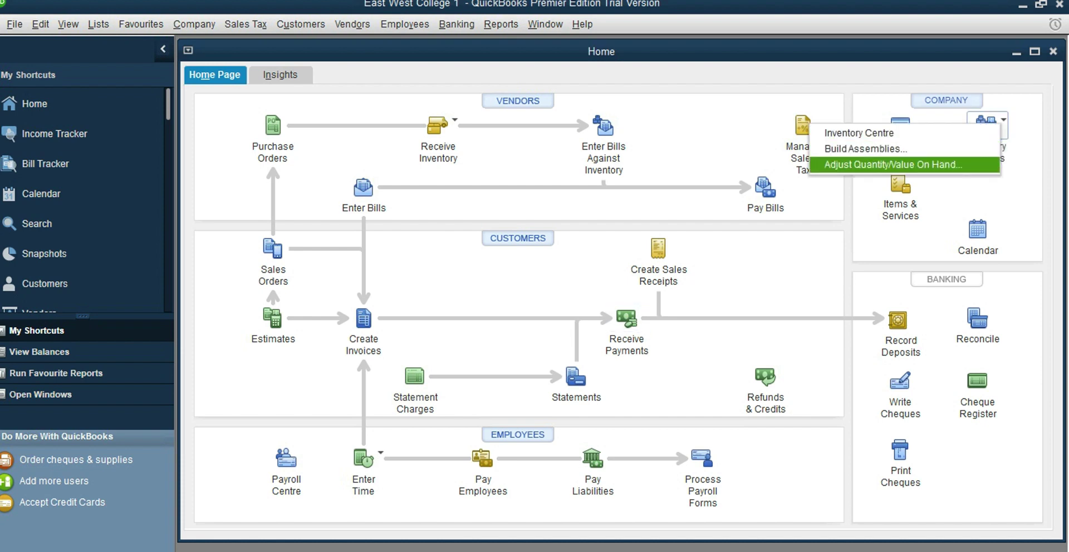
{"action": "left_click", "coordinate": [893, 164]}
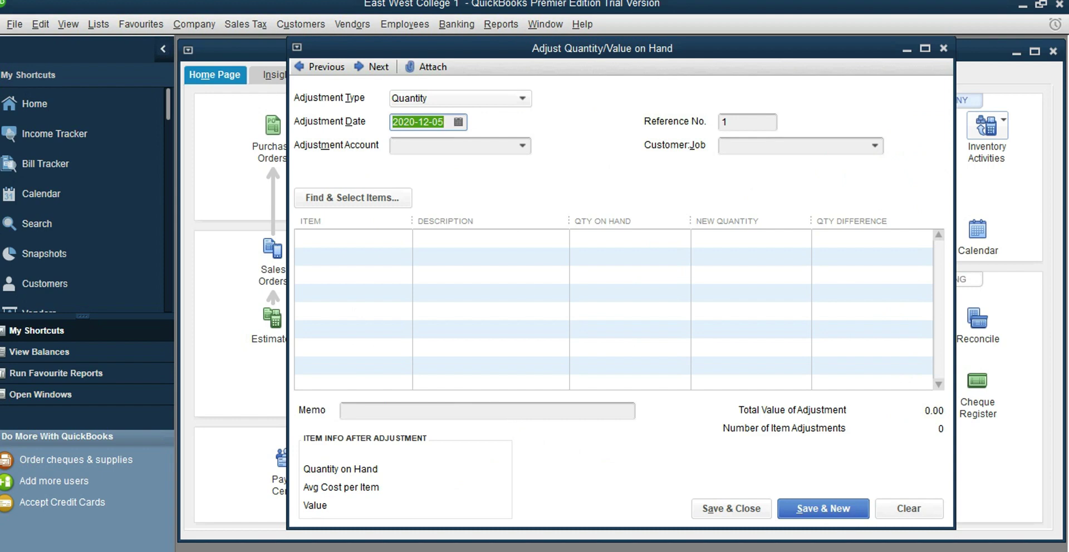
{"action": "left_click", "coordinate": [521, 98]}
{"action": "left_click", "coordinate": [442, 156]}
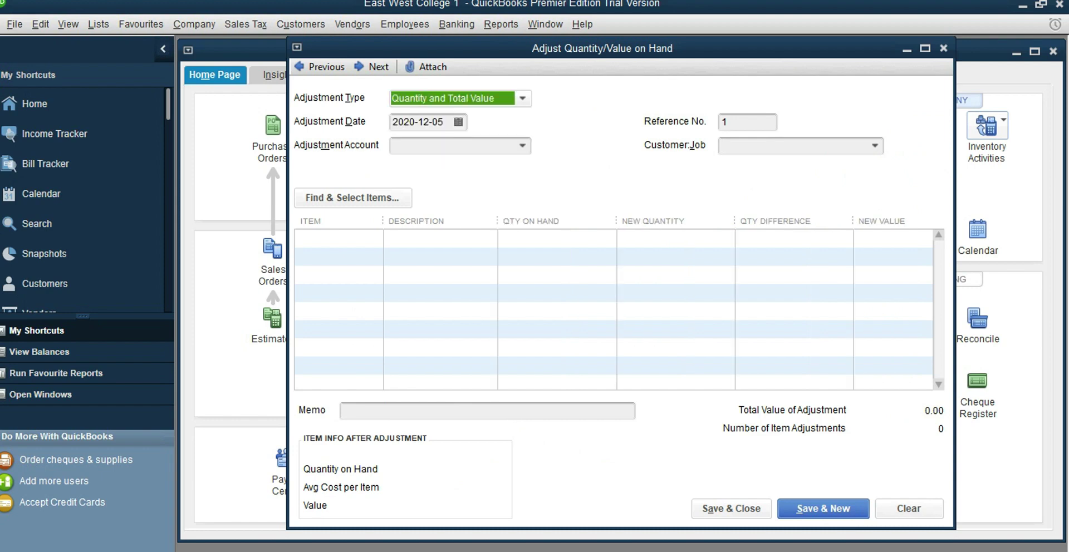
{"action": "left_click", "coordinate": [458, 122]}
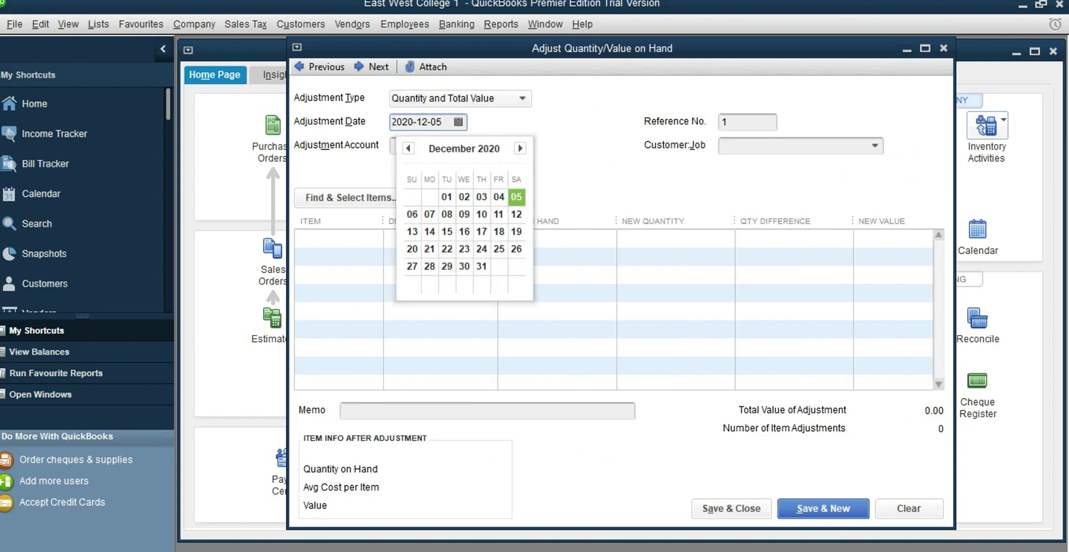
{"action": "left_click", "coordinate": [519, 149]}
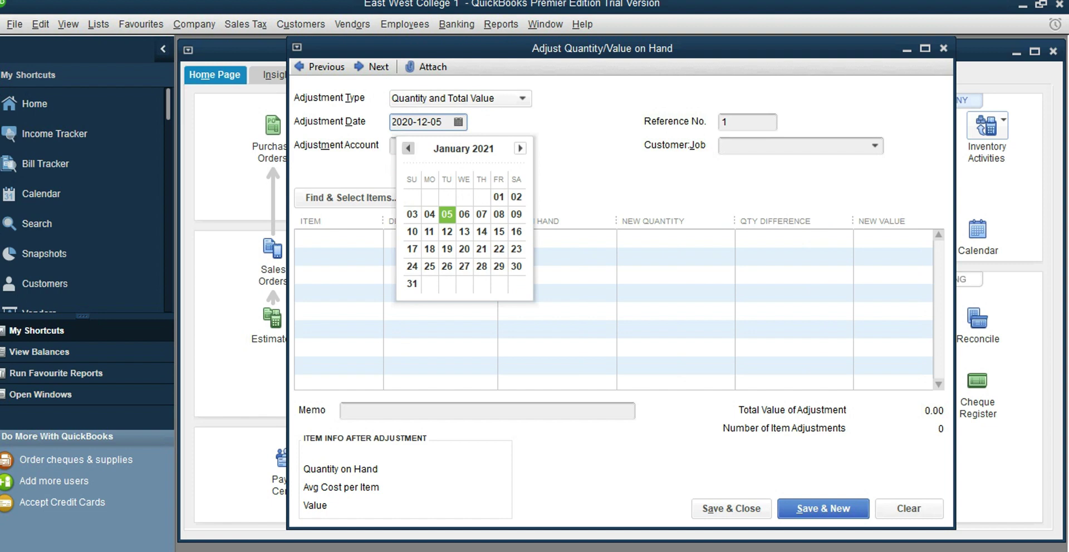
{"action": "left_click", "coordinate": [408, 148]}
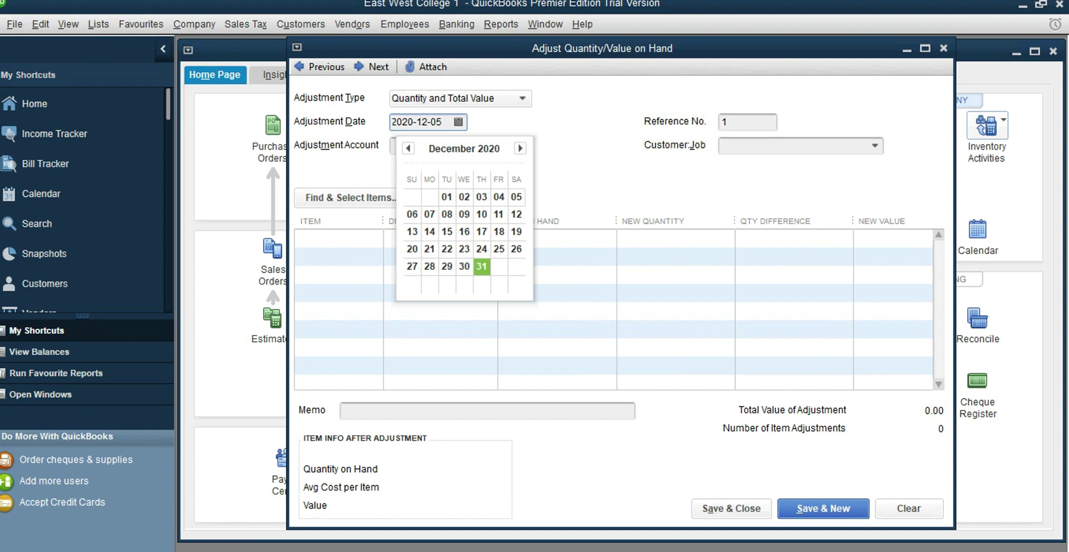
{"action": "left_click", "coordinate": [481, 266]}
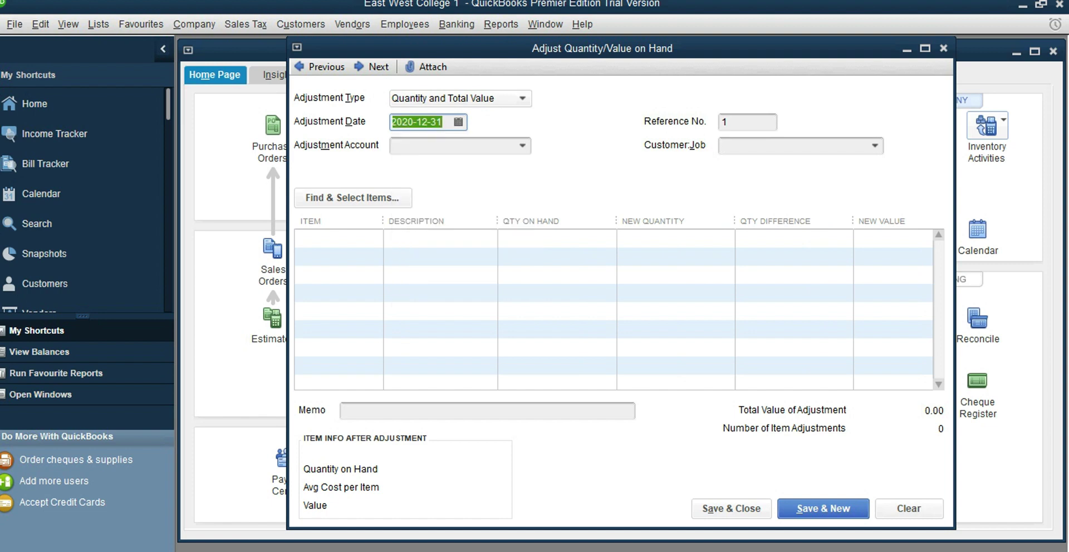
Set the adjustment account to Course Material Purchased and accept it despite the account-type warning.
{"action": "left_click", "coordinate": [521, 146]}
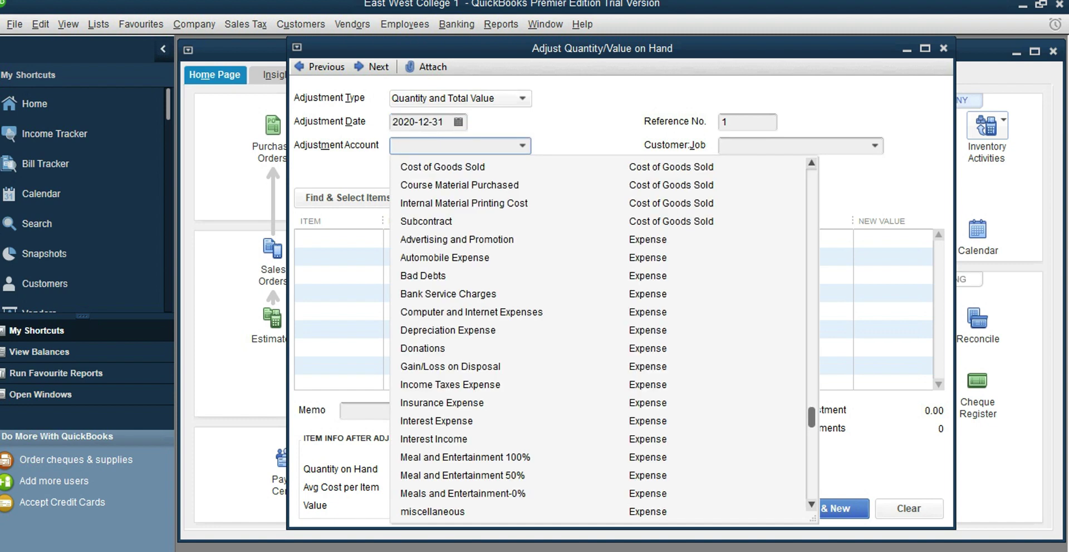
{"action": "left_click", "coordinate": [459, 185]}
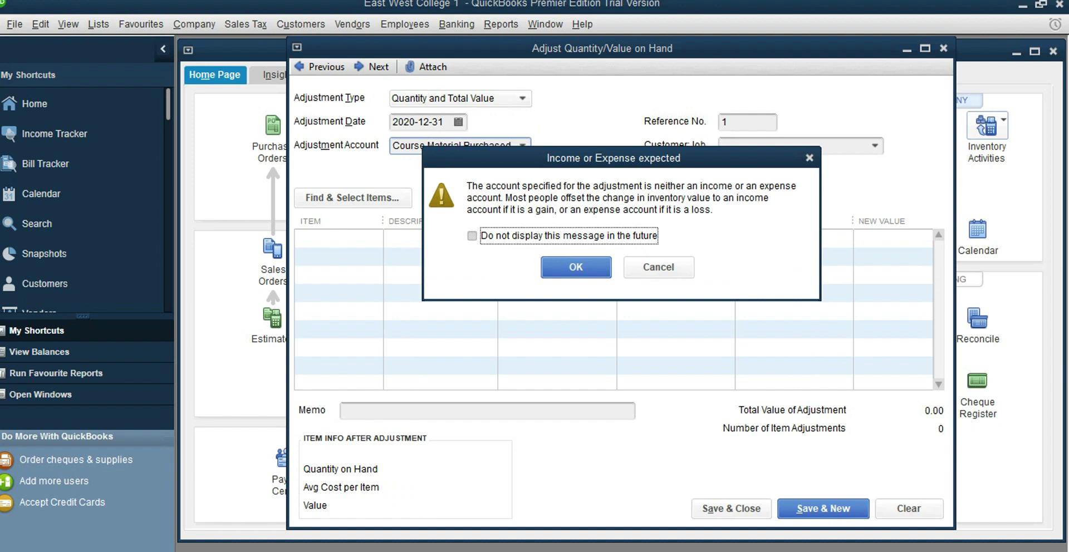
{"action": "key", "text": "Return"}
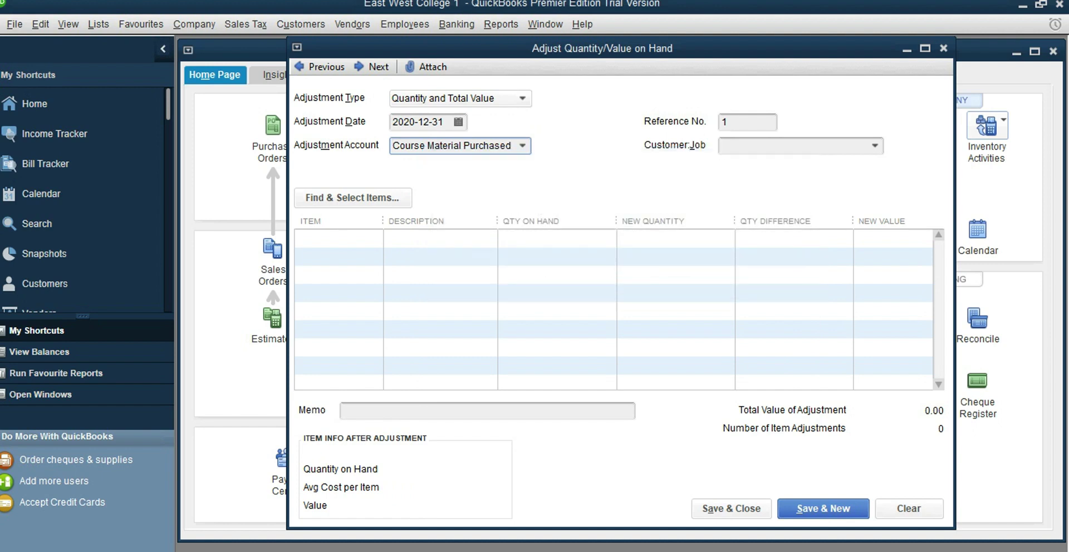
Add Sage 50 to the inventory adjustment with a new quantity of 2000.
{"action": "left_click", "coordinate": [338, 237]}
{"action": "left_click", "coordinate": [374, 238]}
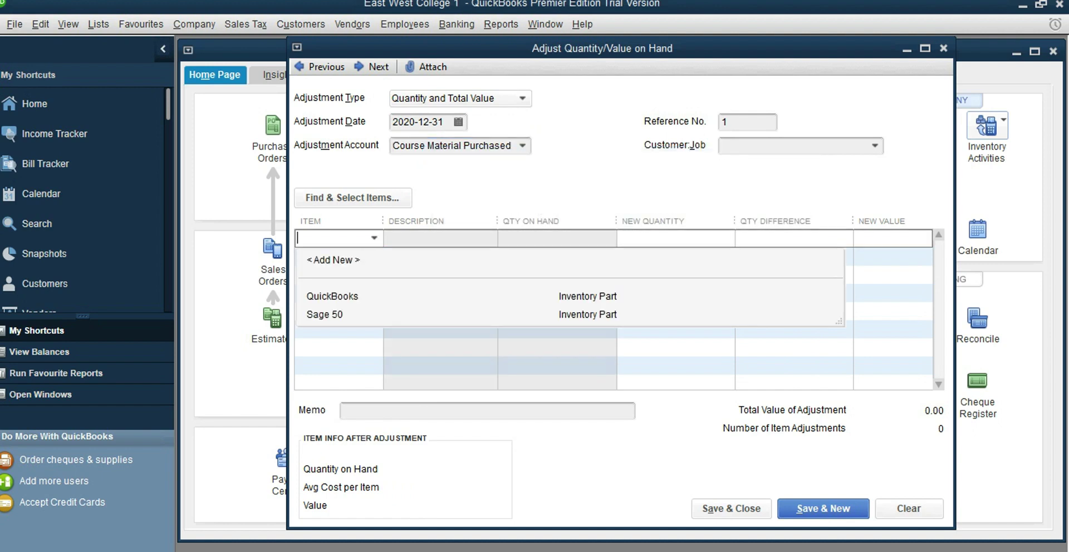
{"action": "left_click", "coordinate": [325, 315]}
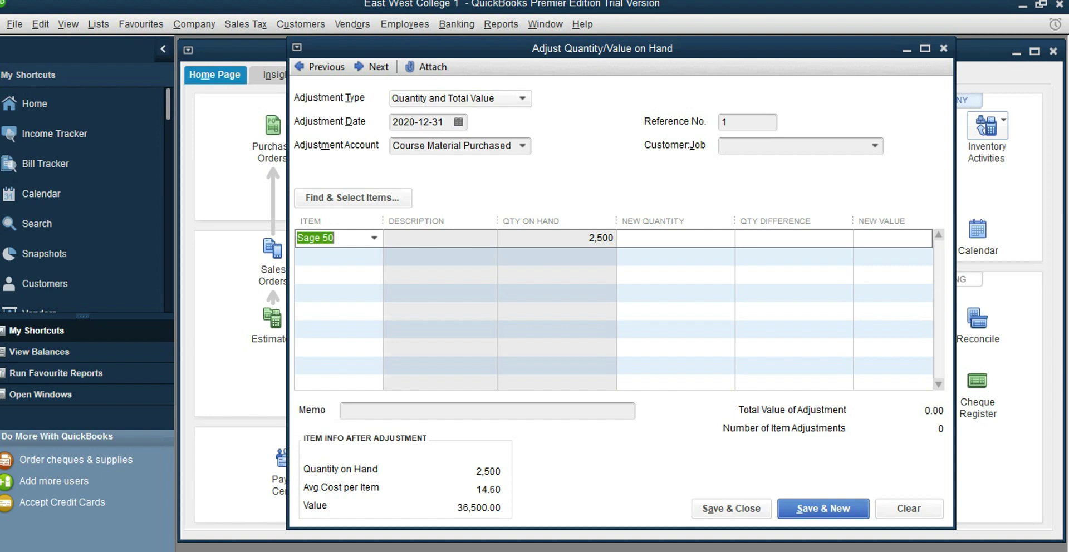
{"action": "left_click", "coordinate": [730, 238]}
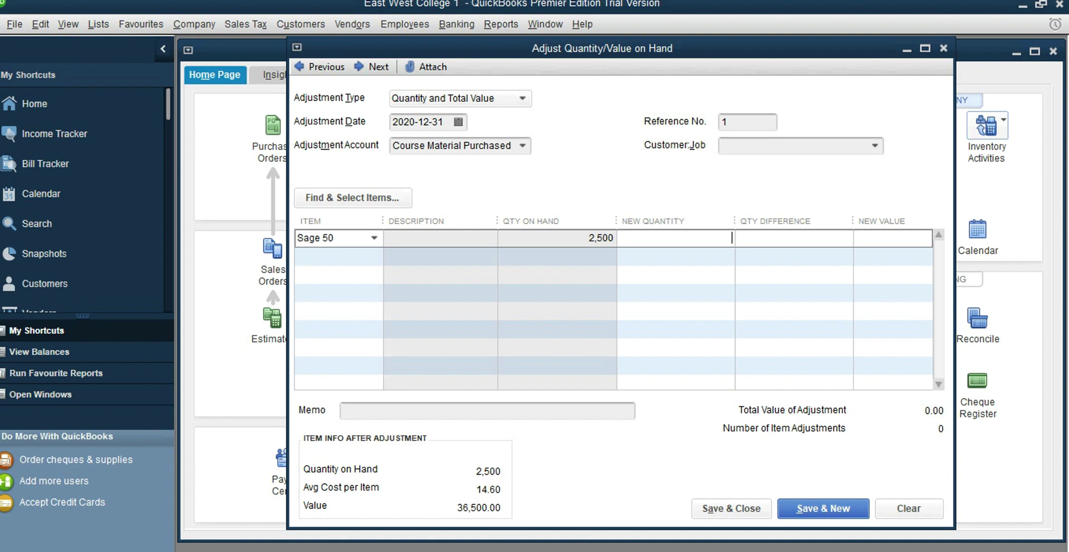
{"action": "type", "text": "2000"}
{"action": "left_click", "coordinate": [334, 256]}
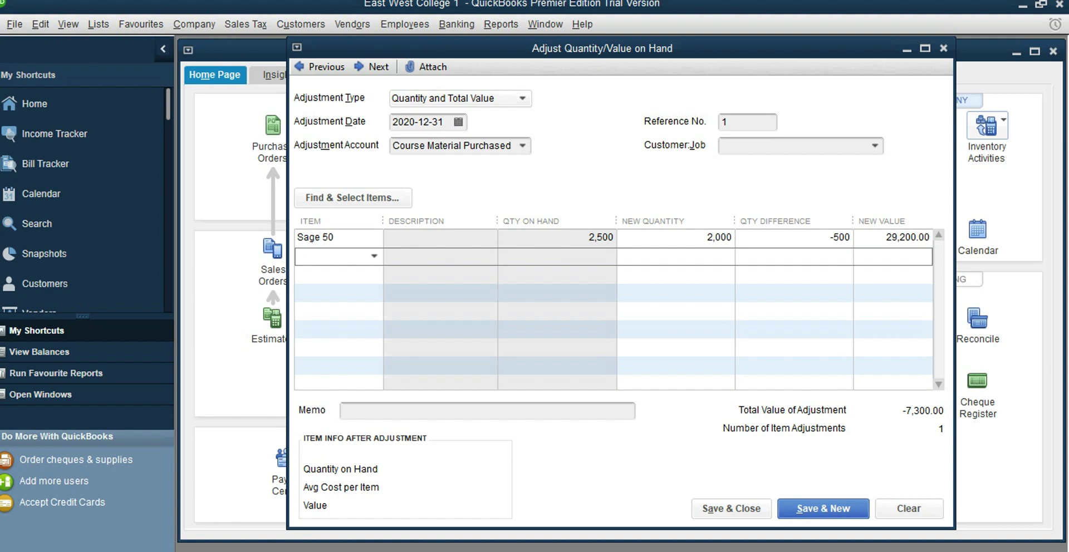
Set the Sage 50 line's new value to 30000.
{"action": "left_click", "coordinate": [888, 238]}
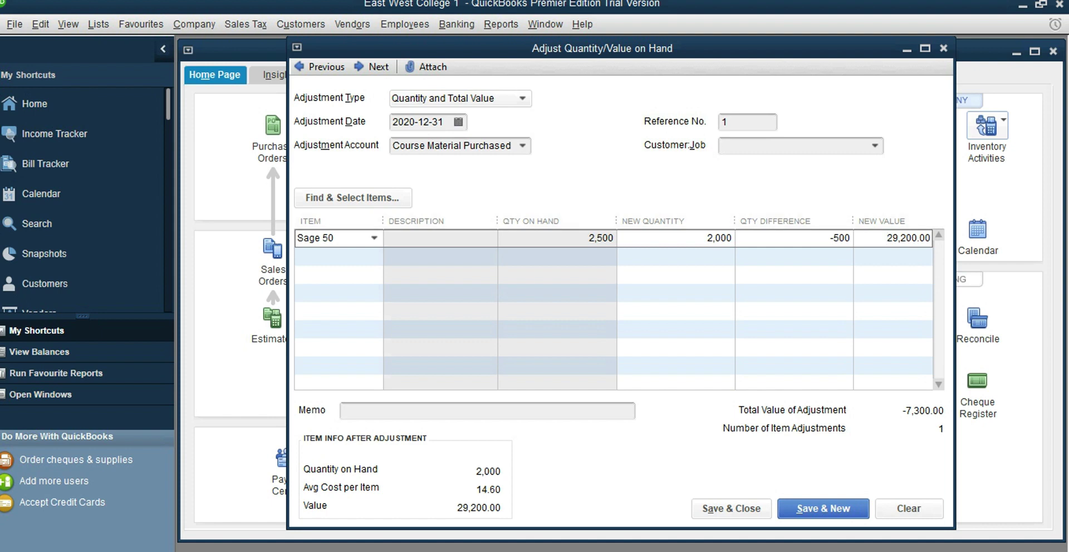
{"action": "left_click_drag", "start_coordinate": [887, 237], "coordinate": [930, 237]}
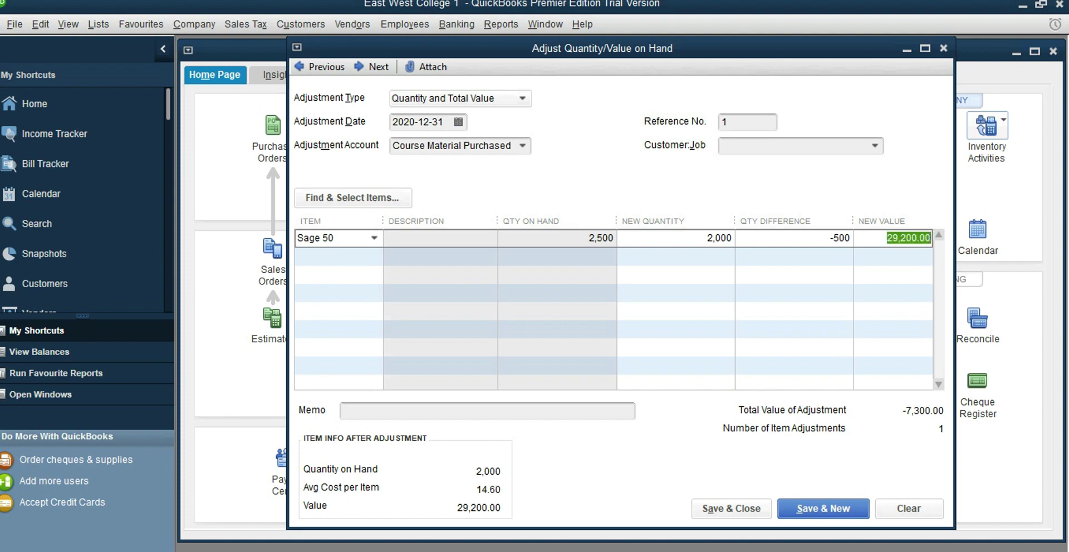
{"action": "type", "text": "3000"}
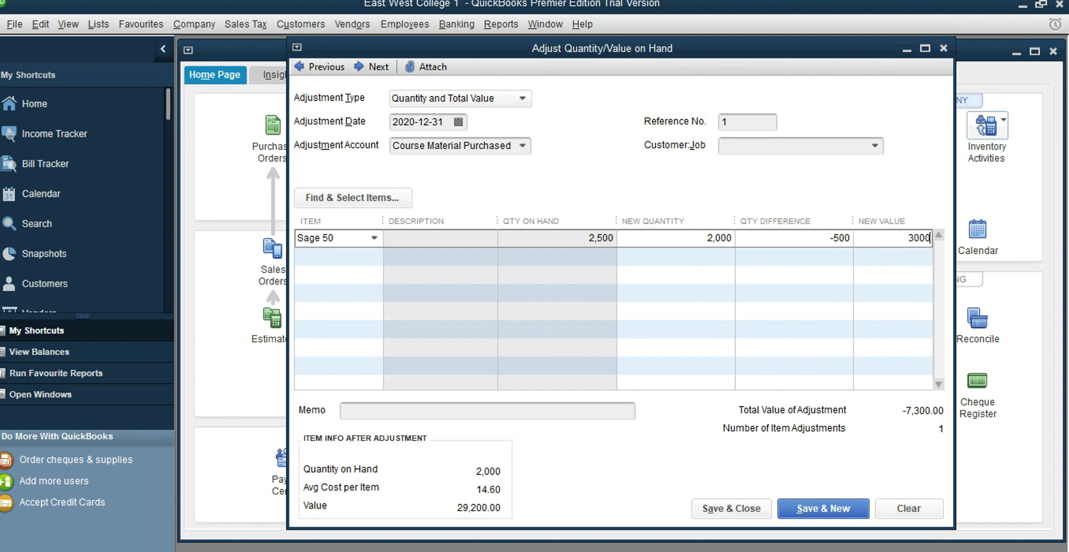
{"action": "type", "text": "0"}
{"action": "left_click", "coordinate": [850, 275]}
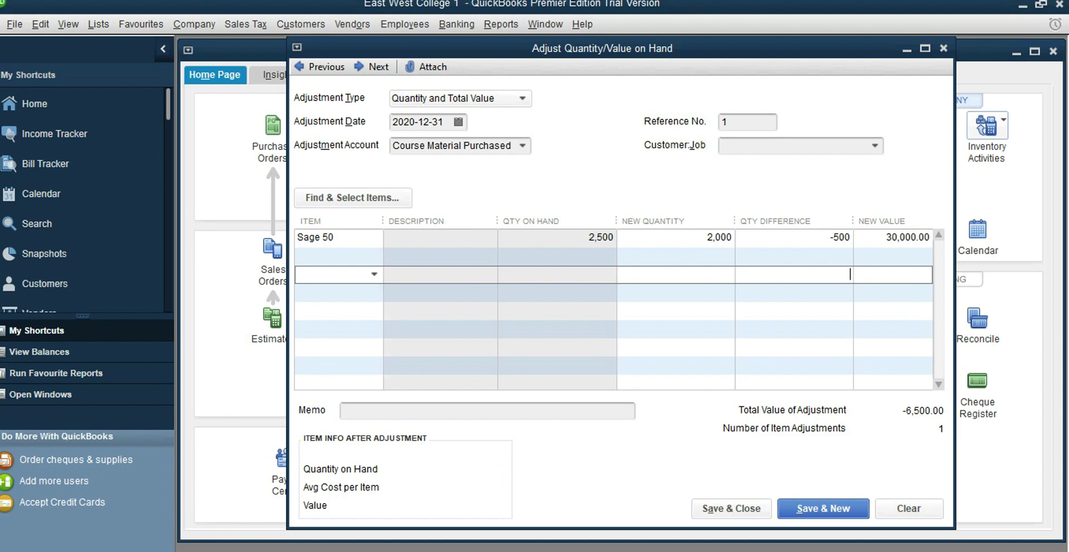
Add QuickBooks as the second item of the inventory adjustment with a new quantity of 1000.
{"action": "left_click", "coordinate": [892, 256]}
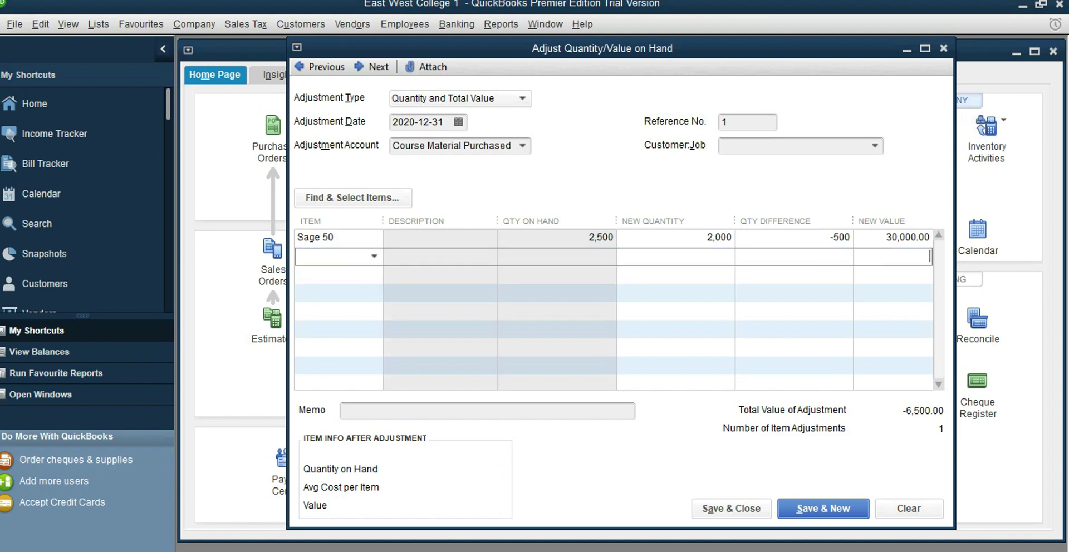
{"action": "left_click", "coordinate": [374, 256]}
{"action": "left_click", "coordinate": [332, 315]}
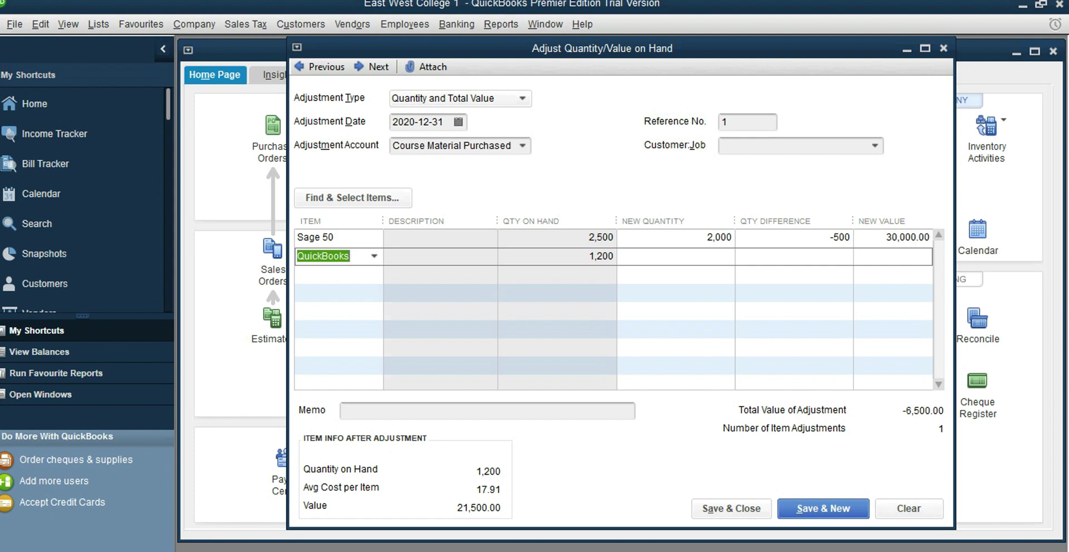
{"action": "left_click", "coordinate": [730, 256]}
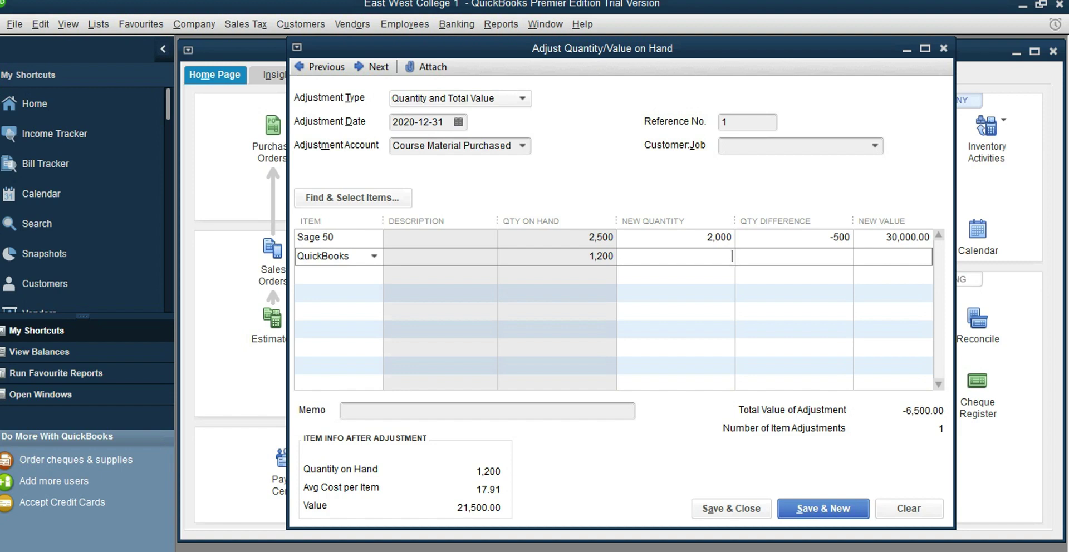
{"action": "type", "text": "1000"}
{"action": "left_click", "coordinate": [846, 293]}
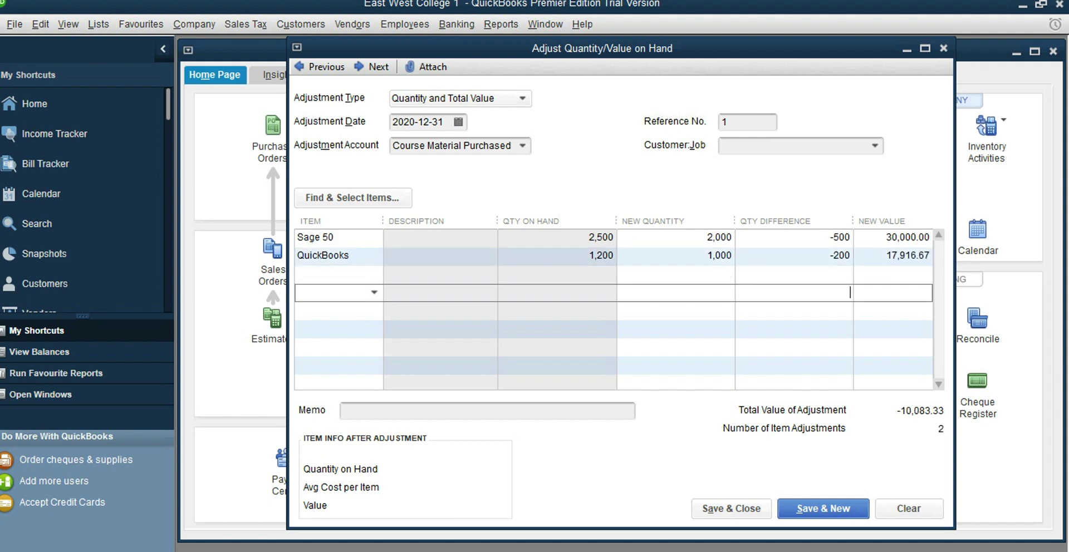
Set the QuickBooks line's new value to 18000.
{"action": "left_click_drag", "start_coordinate": [886, 256], "coordinate": [930, 256]}
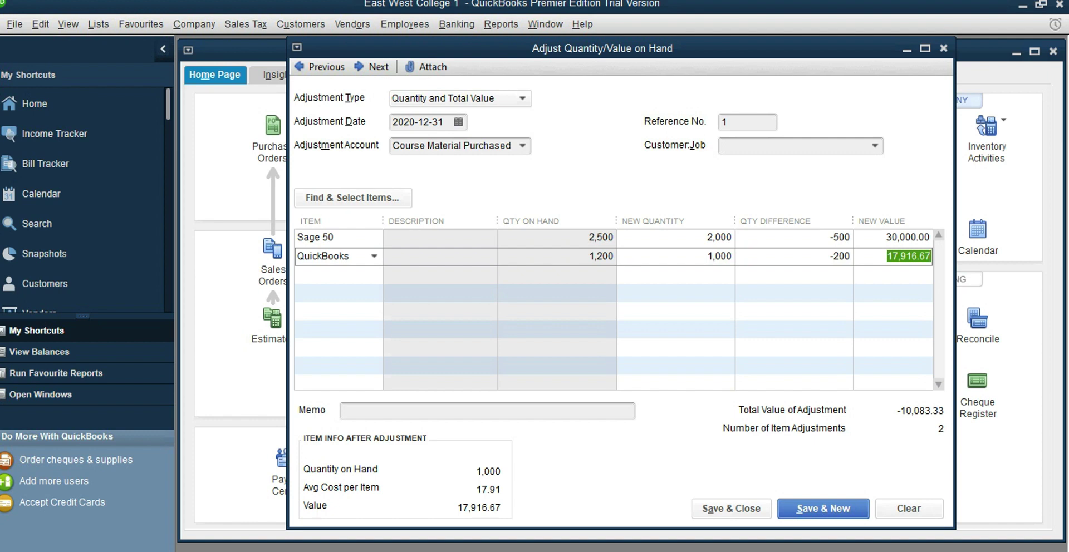
{"action": "type", "text": "18000"}
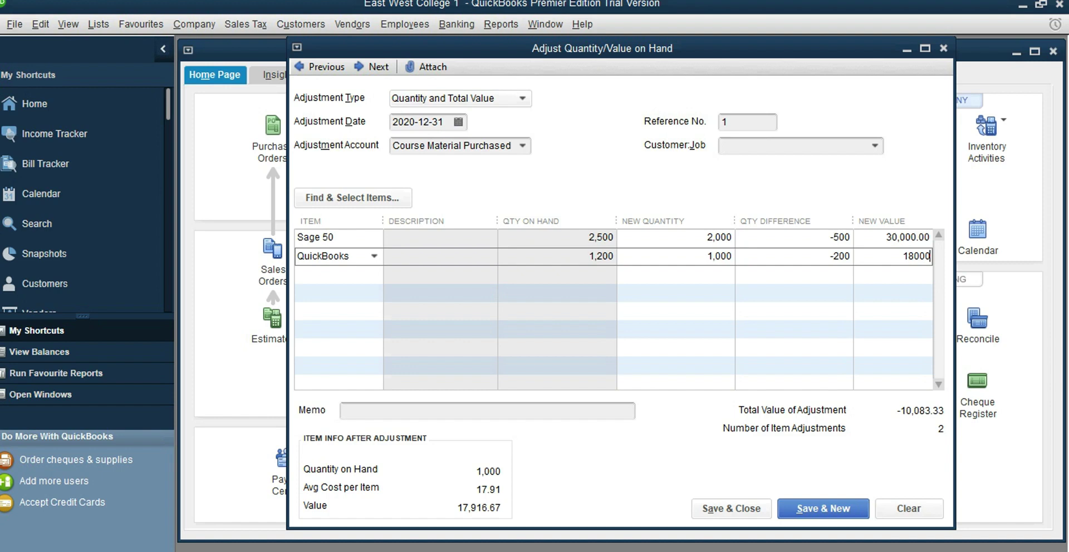
{"action": "left_click", "coordinate": [675, 311]}
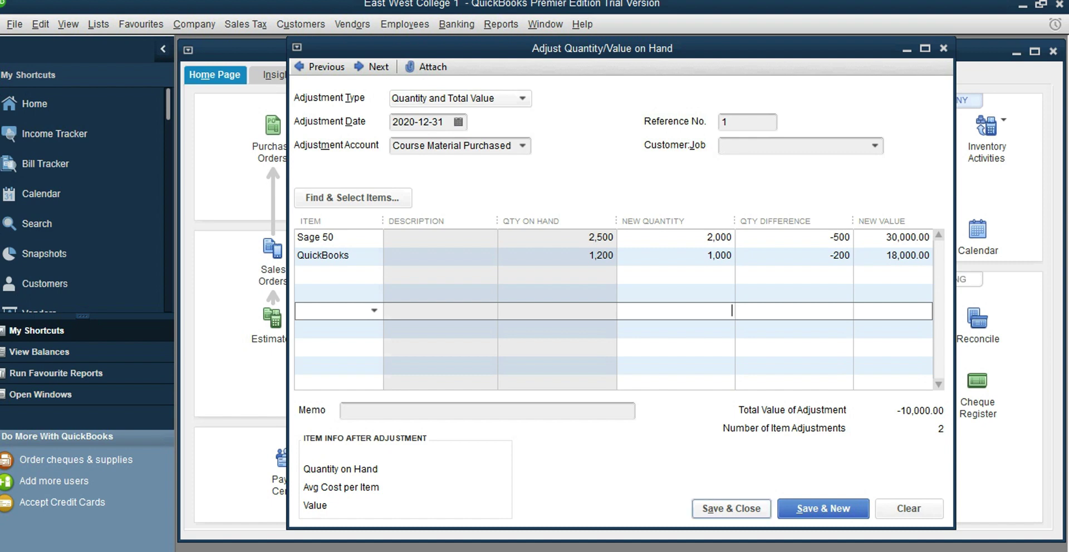
Save and close the Sage 50 and QuickBooks inventory adjustment, accepting its future date.
{"action": "left_click", "coordinate": [731, 508]}
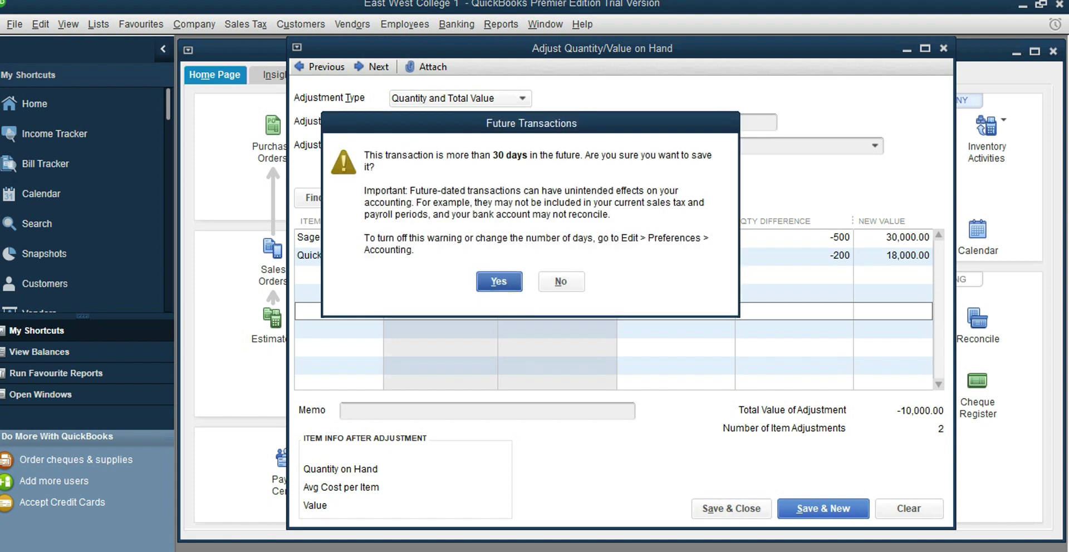
{"action": "key", "text": "Return"}
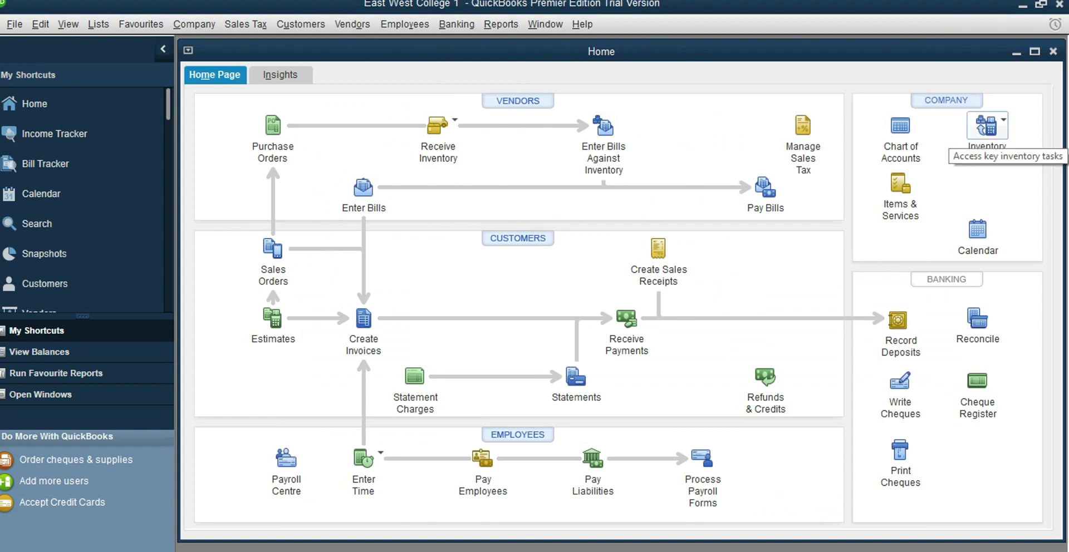
Start a new quantity/value on hand adjustment with the adjustment type Quantity and Total Value.
{"action": "left_click", "coordinate": [986, 126]}
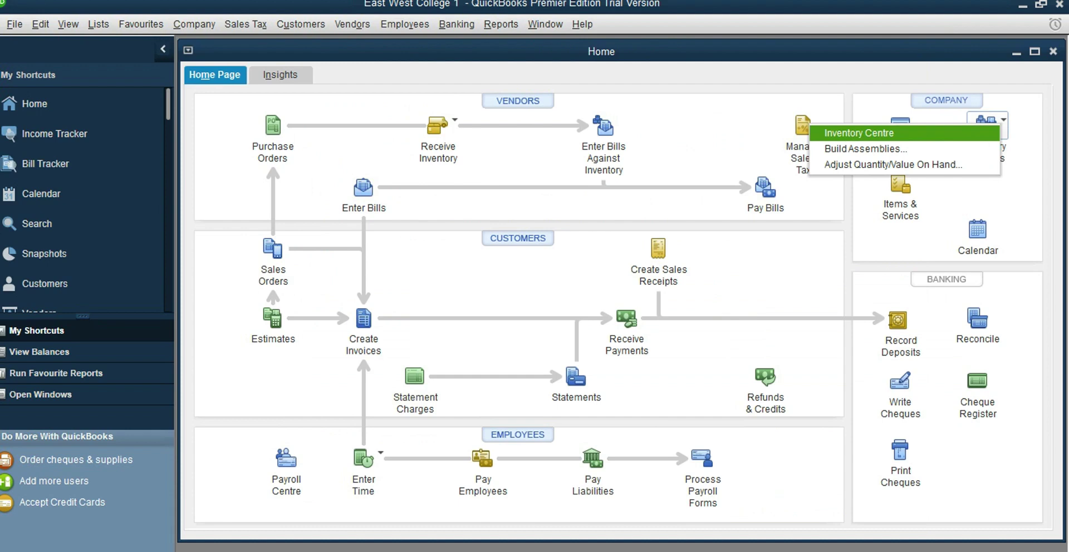
{"action": "key", "text": "Down"}
{"action": "key", "text": "Down"}
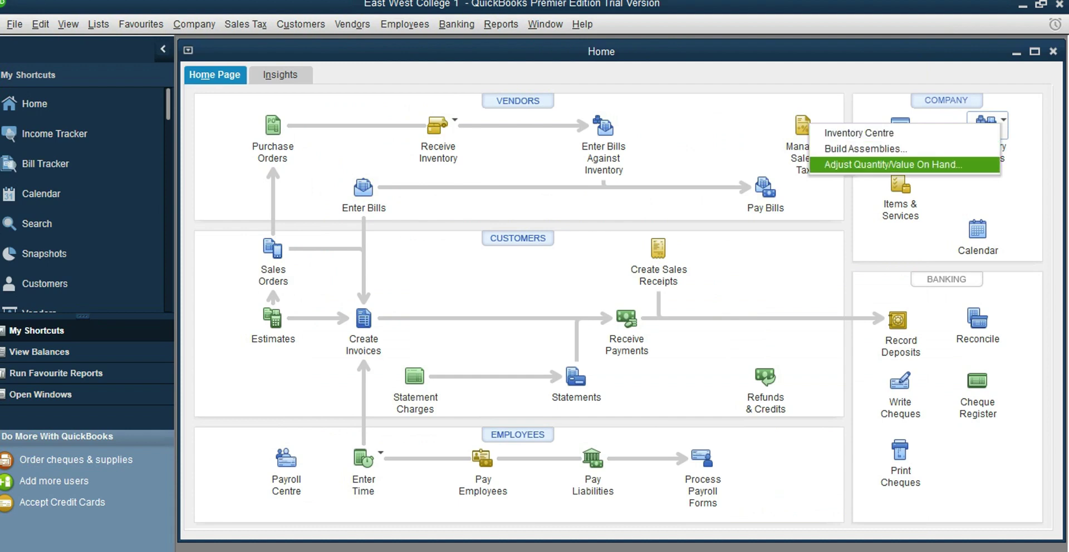
{"action": "key", "text": "Return"}
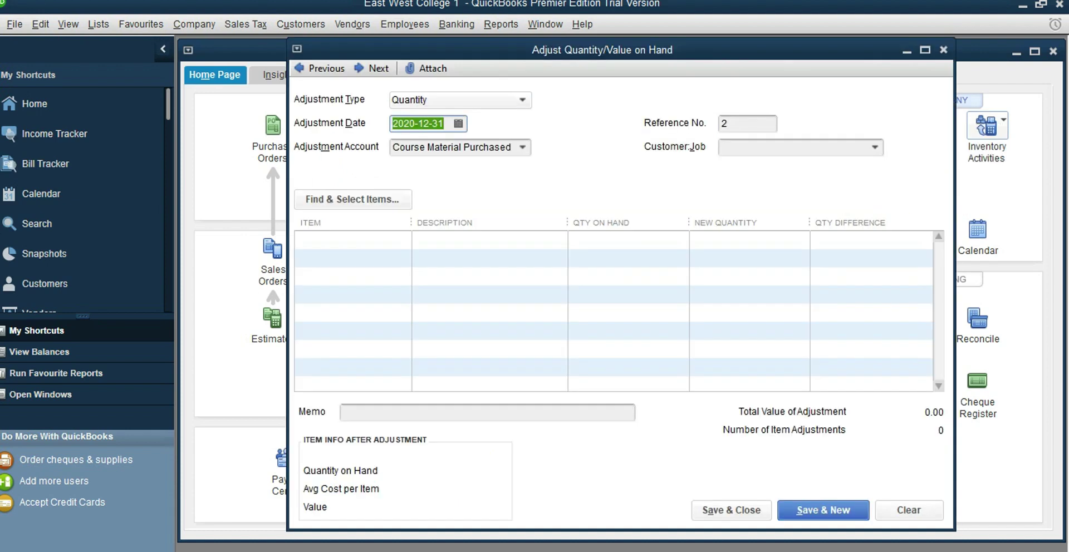
{"action": "left_click", "coordinate": [521, 99]}
{"action": "key", "text": "Down"}
{"action": "key", "text": "Down"}
{"action": "key", "text": "Return"}
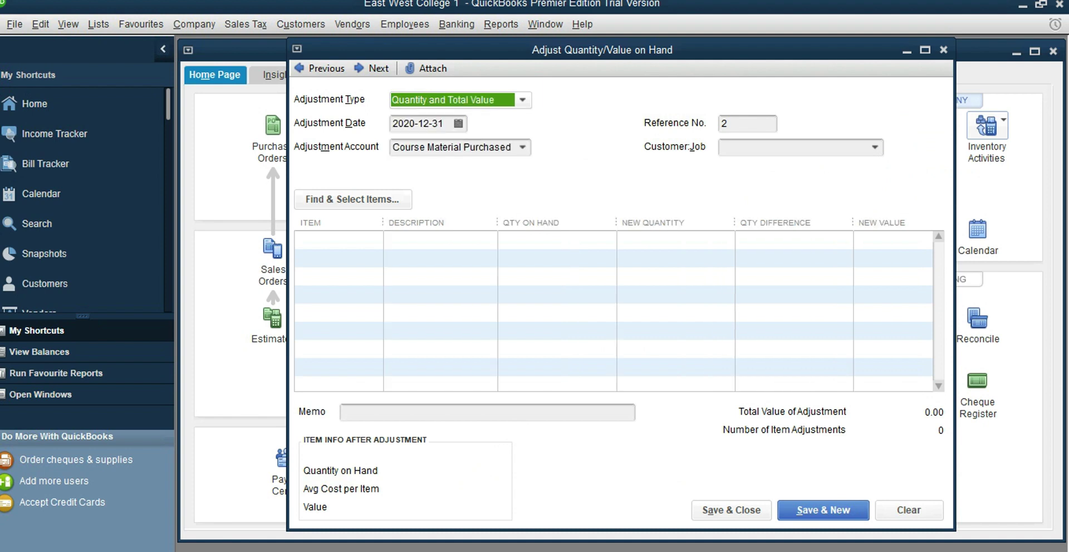
Add Sage 50 as the first item of the new adjustment with a new quantity of 1775.
{"action": "left_click", "coordinate": [333, 239]}
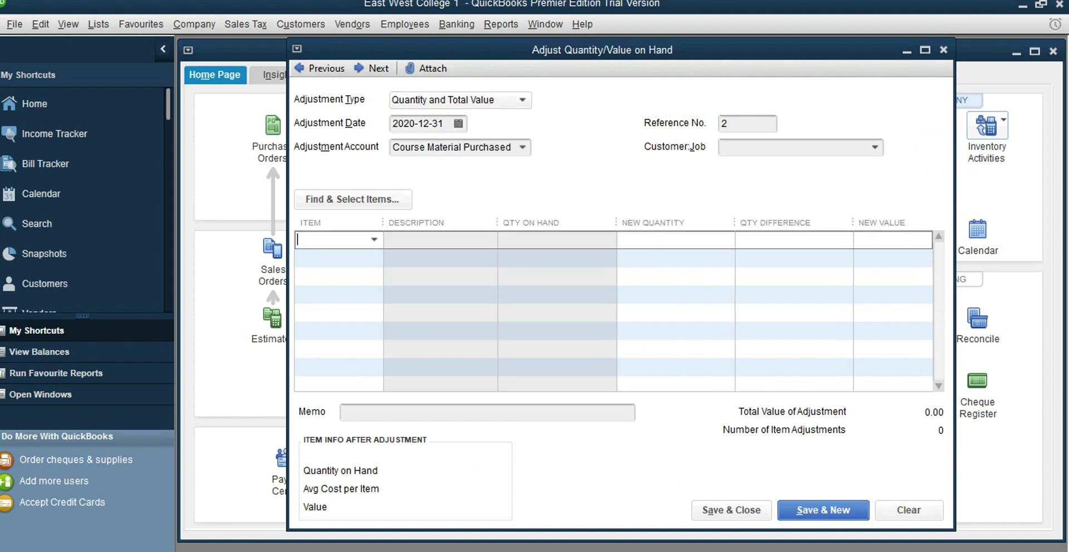
{"action": "left_click", "coordinate": [374, 240]}
{"action": "left_click", "coordinate": [324, 316]}
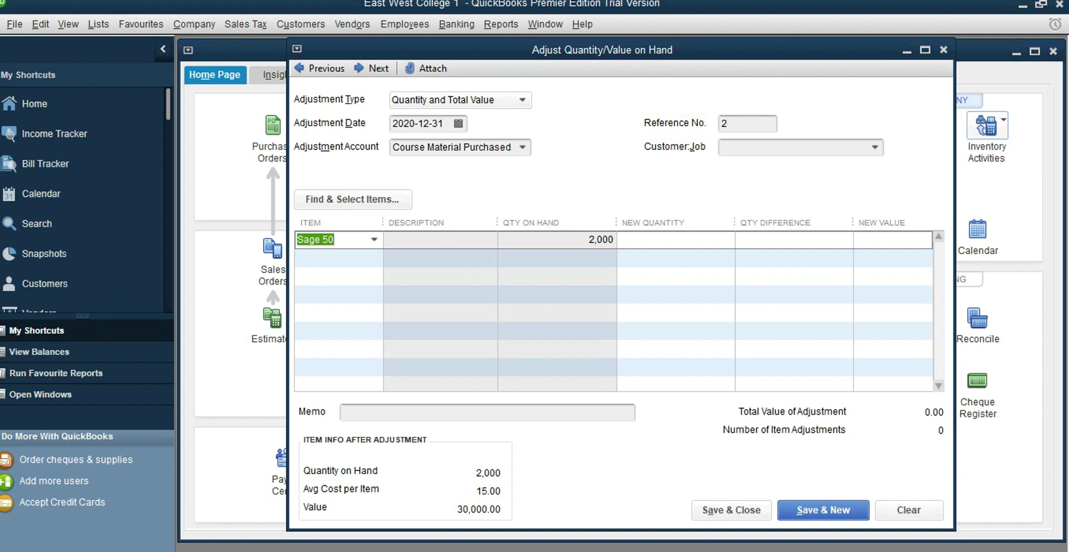
{"action": "left_click", "coordinate": [731, 239]}
{"action": "type", "text": "1"}
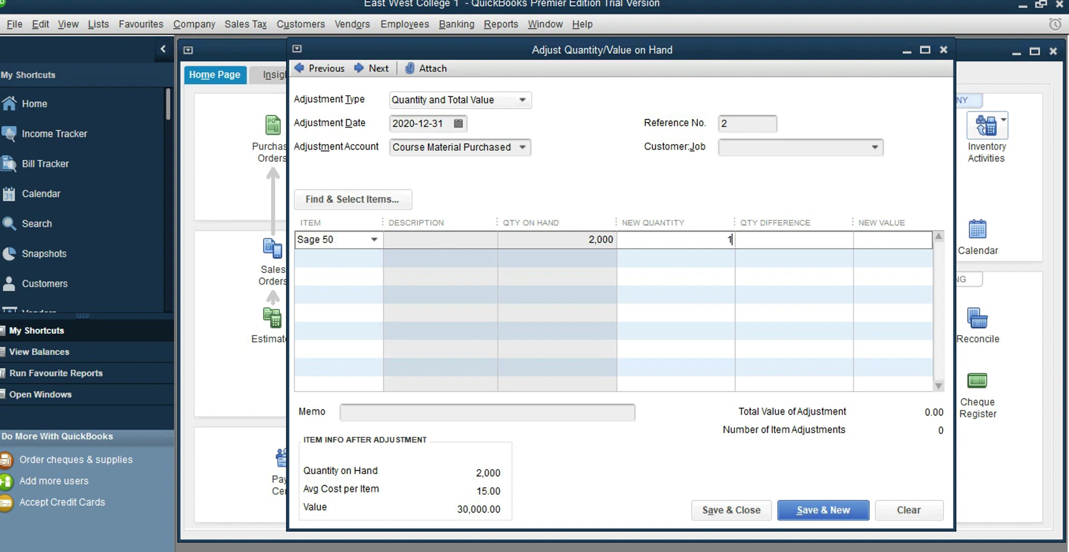
{"action": "type", "text": "775"}
{"action": "left_click", "coordinate": [334, 258]}
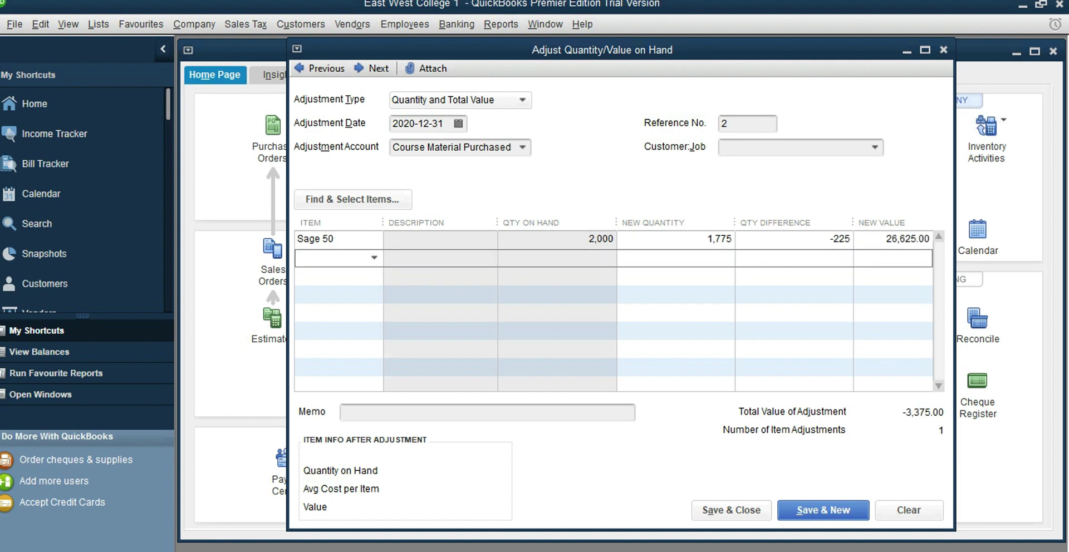
Add QuickBooks as the second item of the adjustment.
{"action": "left_click", "coordinate": [374, 257]}
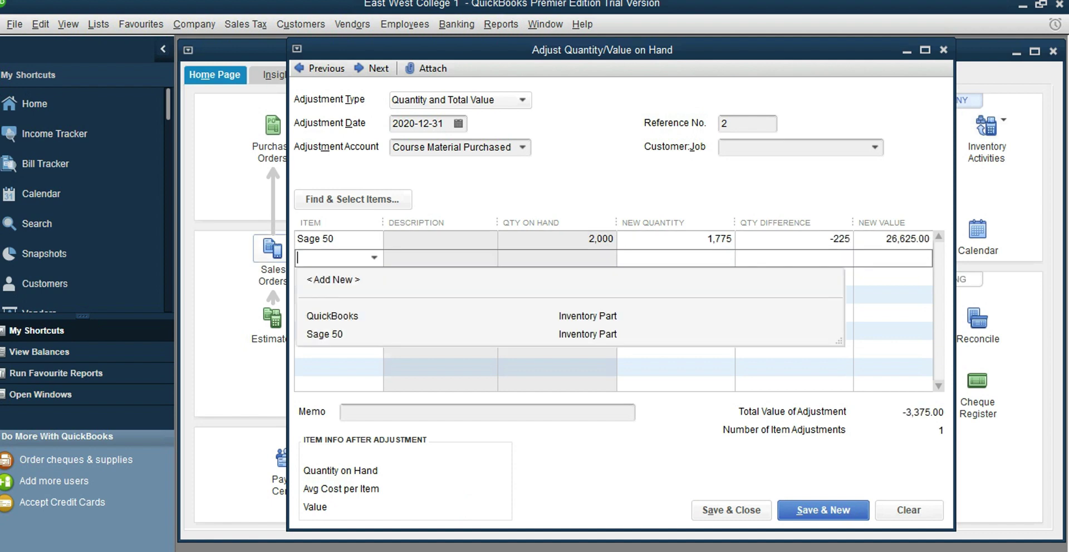
{"action": "left_click", "coordinate": [332, 316]}
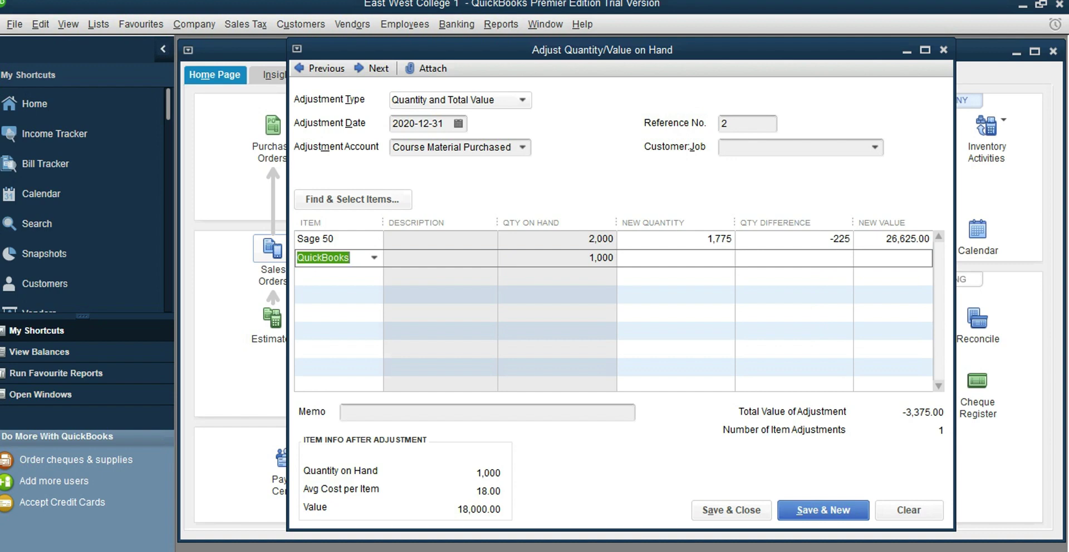
{"action": "left_click", "coordinate": [675, 257]}
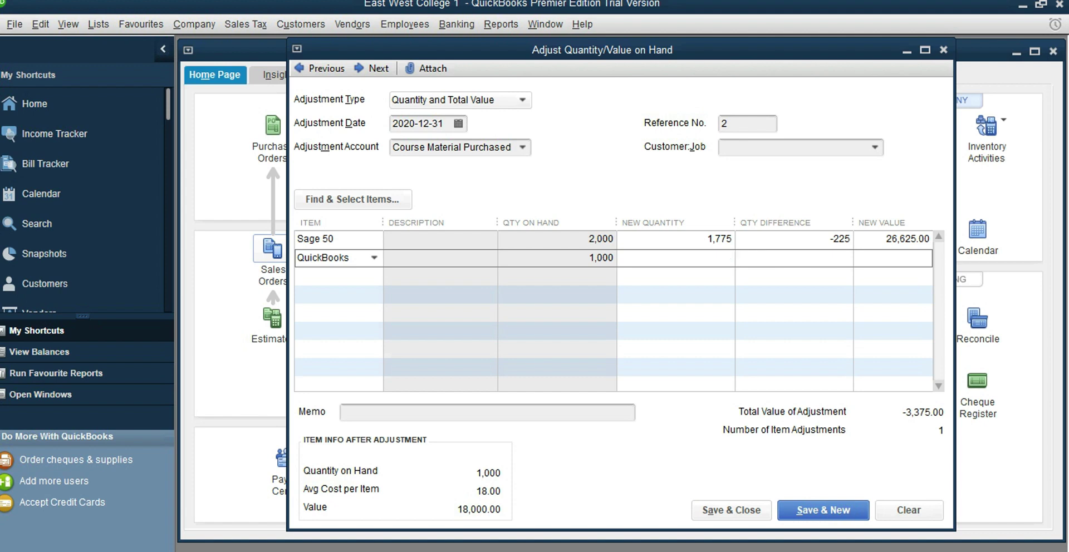
Change the Sage 50 line's new quantity to 225.
{"action": "left_click_drag", "start_coordinate": [707, 240], "coordinate": [733, 240]}
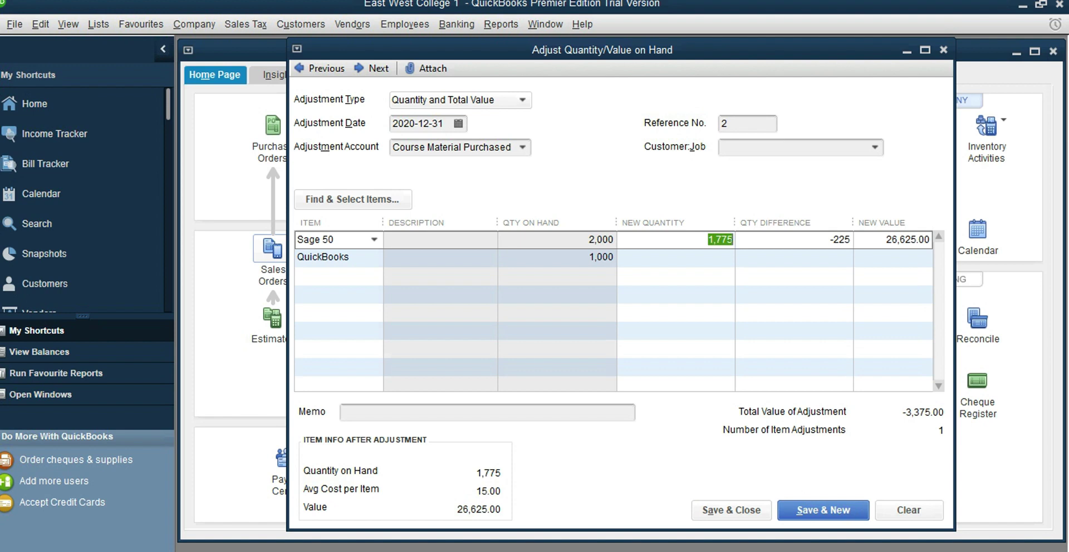
{"action": "type", "text": "225"}
{"action": "left_click", "coordinate": [732, 276]}
Set the QuickBooks line's new quantity to 160 and save and close the adjustment.
{"action": "left_click", "coordinate": [730, 258]}
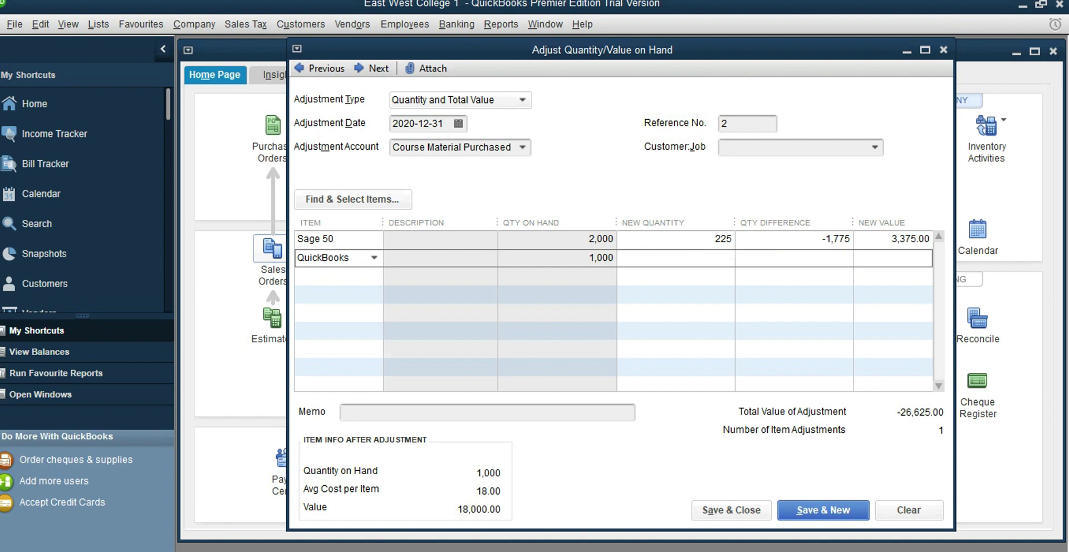
{"action": "type", "text": "160"}
{"action": "left_click", "coordinate": [334, 294]}
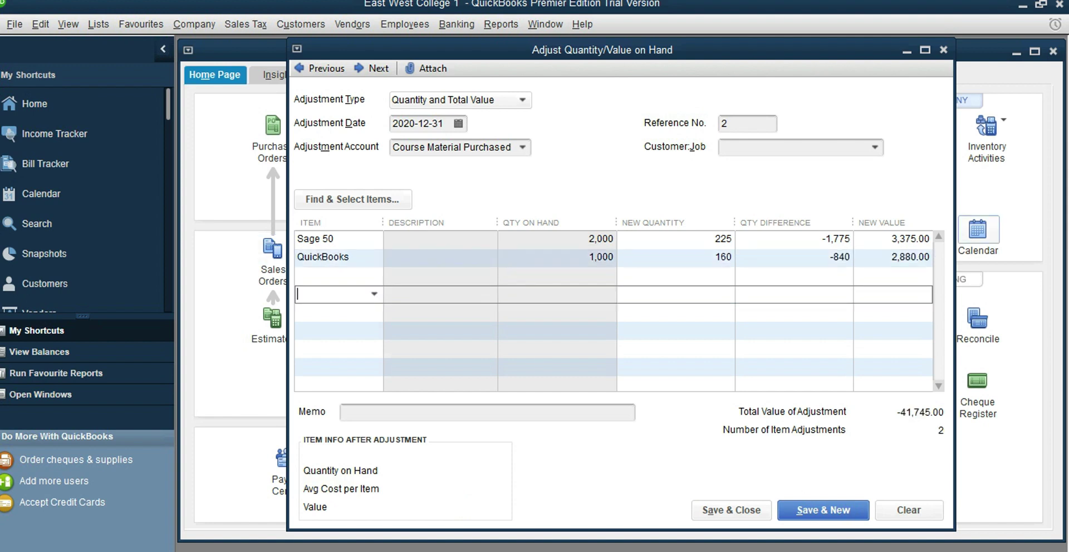
{"action": "left_click", "coordinate": [730, 510]}
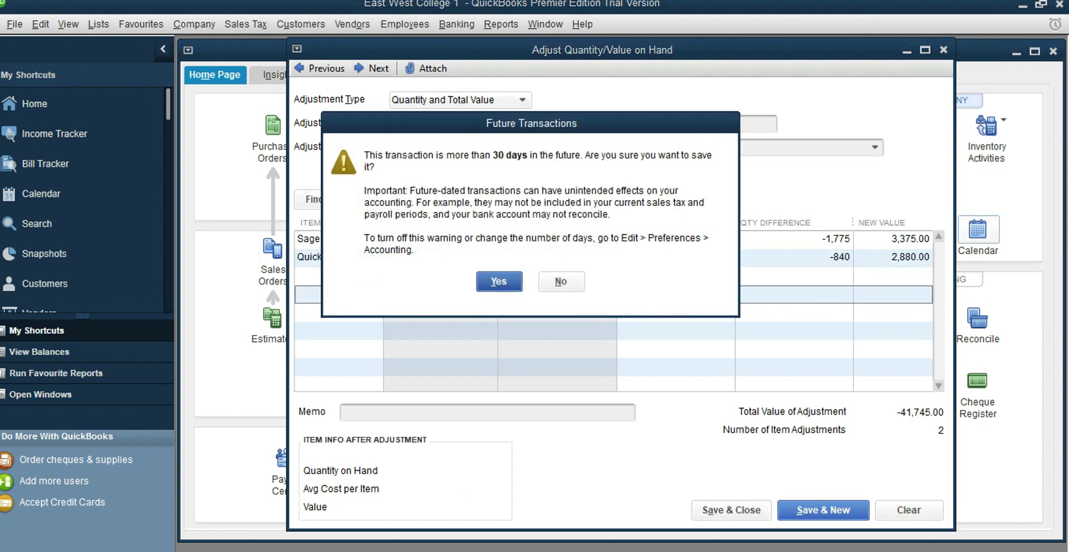